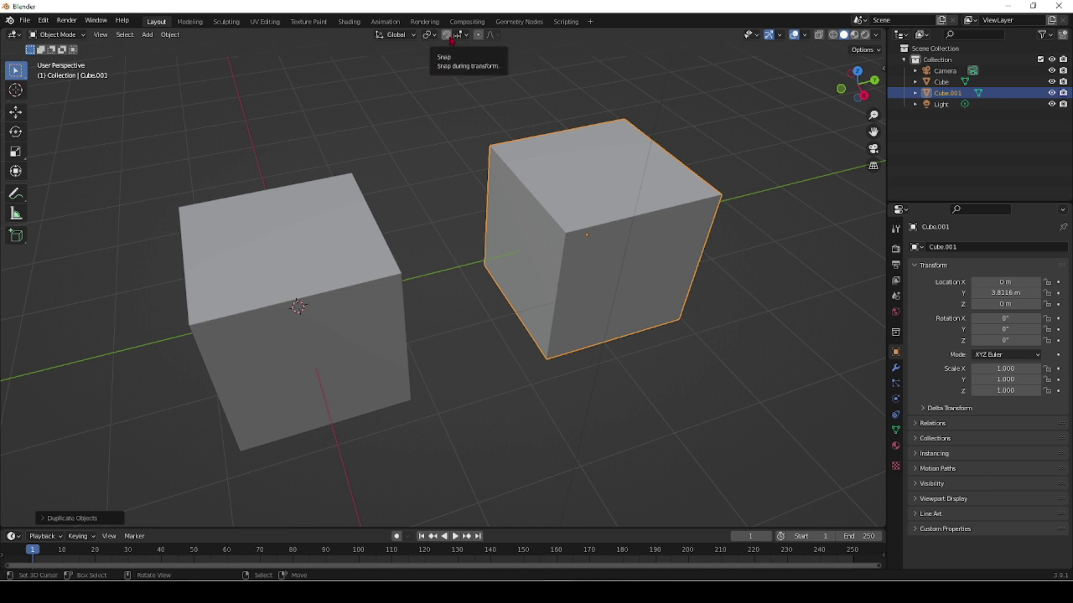
Step: Enable snapping during transforms and set the snap target to Face
{"action": "left_click", "coordinate": [447, 35]}
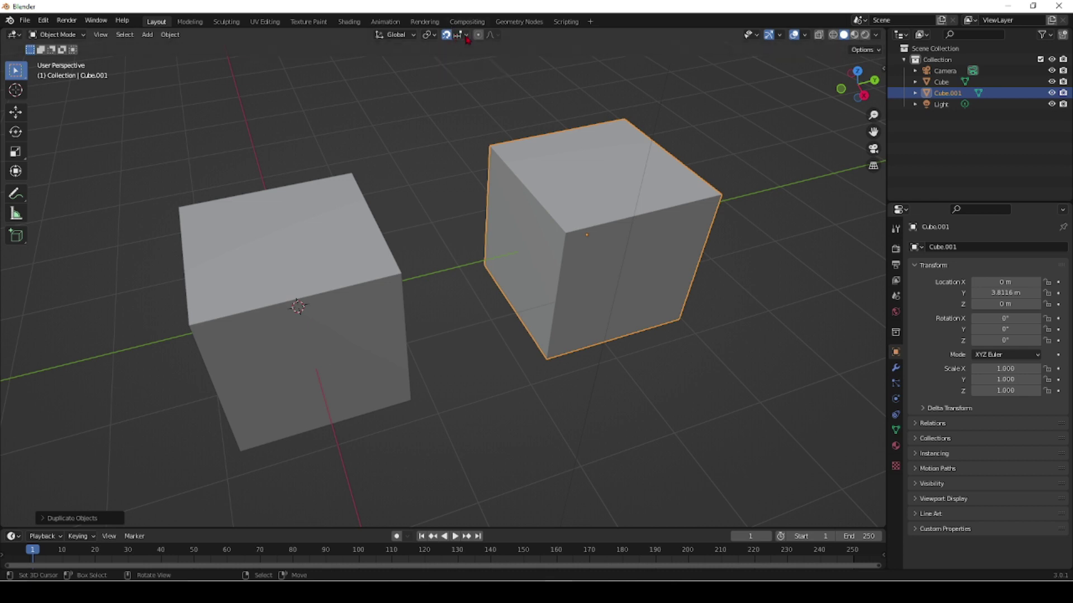
{"action": "left_click", "coordinate": [466, 37]}
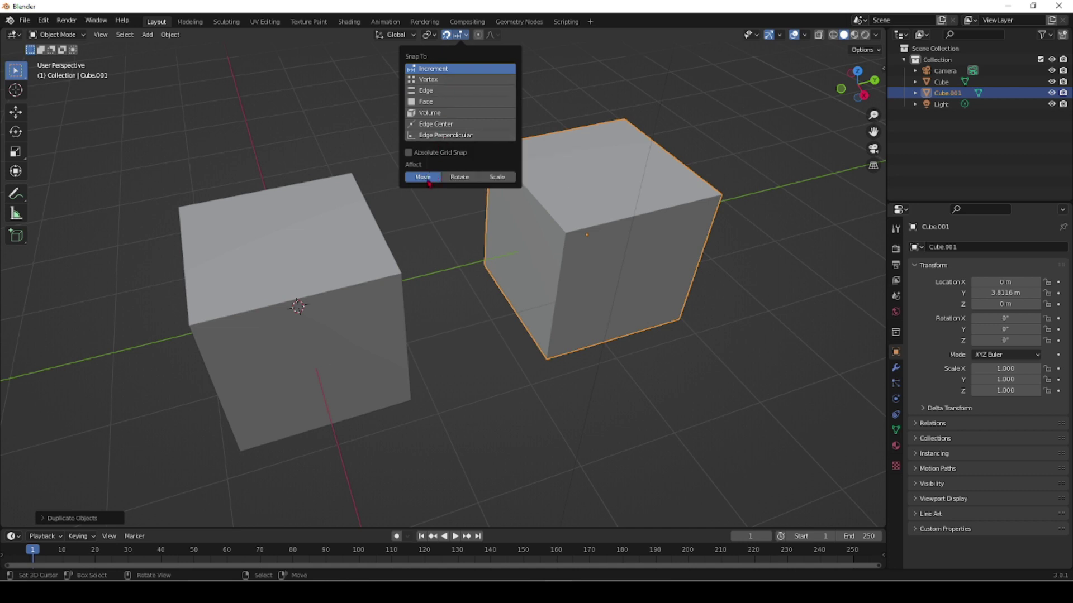
{"action": "left_click", "coordinate": [479, 81]}
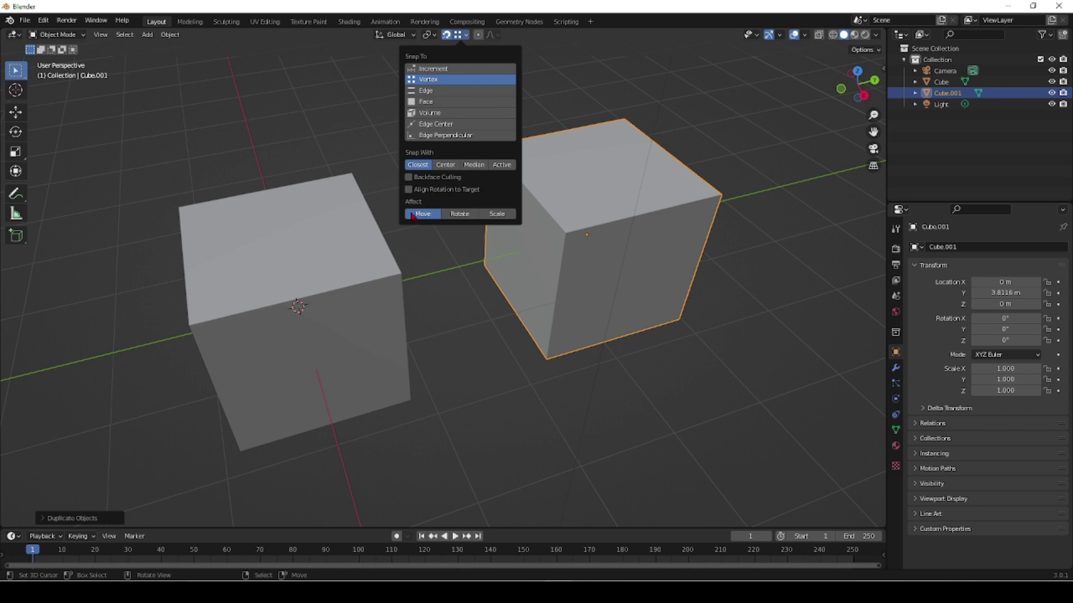
{"action": "left_click", "coordinate": [458, 91]}
{"action": "left_click", "coordinate": [456, 101]}
{"action": "left_click", "coordinate": [457, 113]}
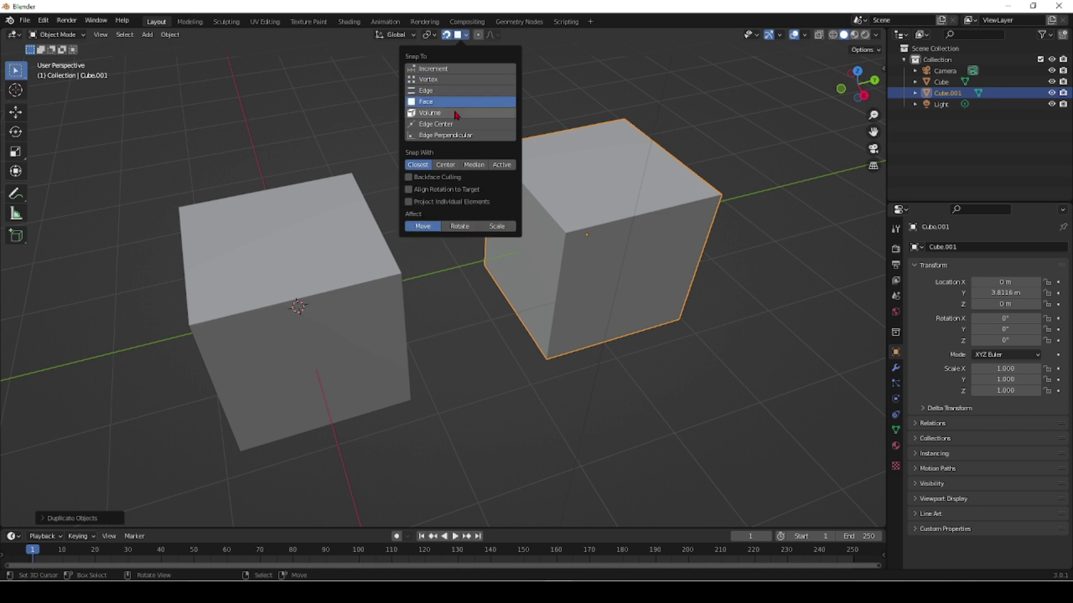
{"action": "left_click", "coordinate": [458, 124]}
{"action": "left_click", "coordinate": [459, 137]}
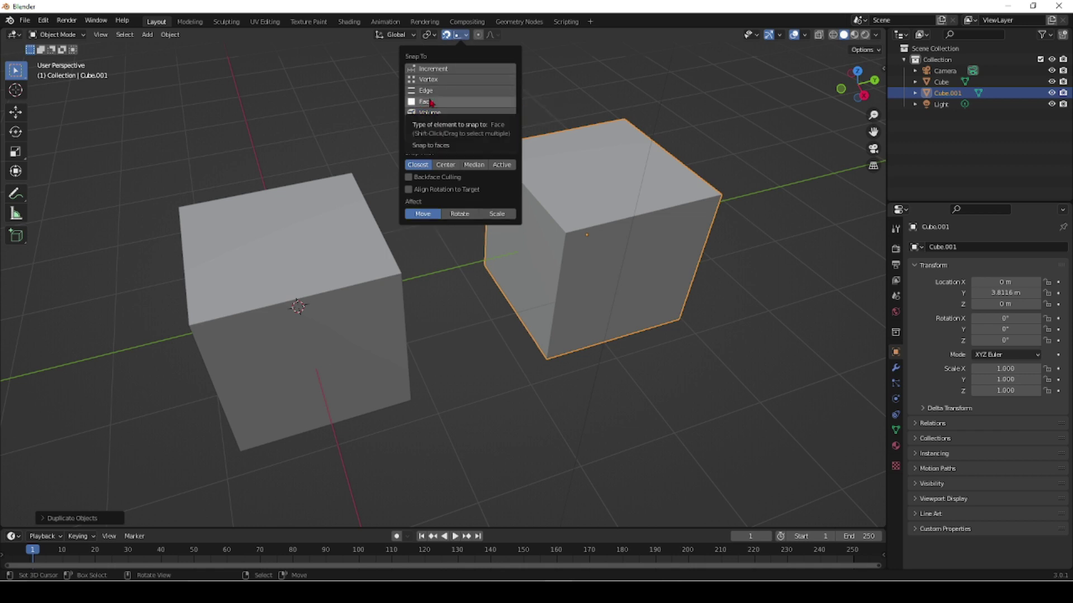
{"action": "left_click", "coordinate": [455, 104]}
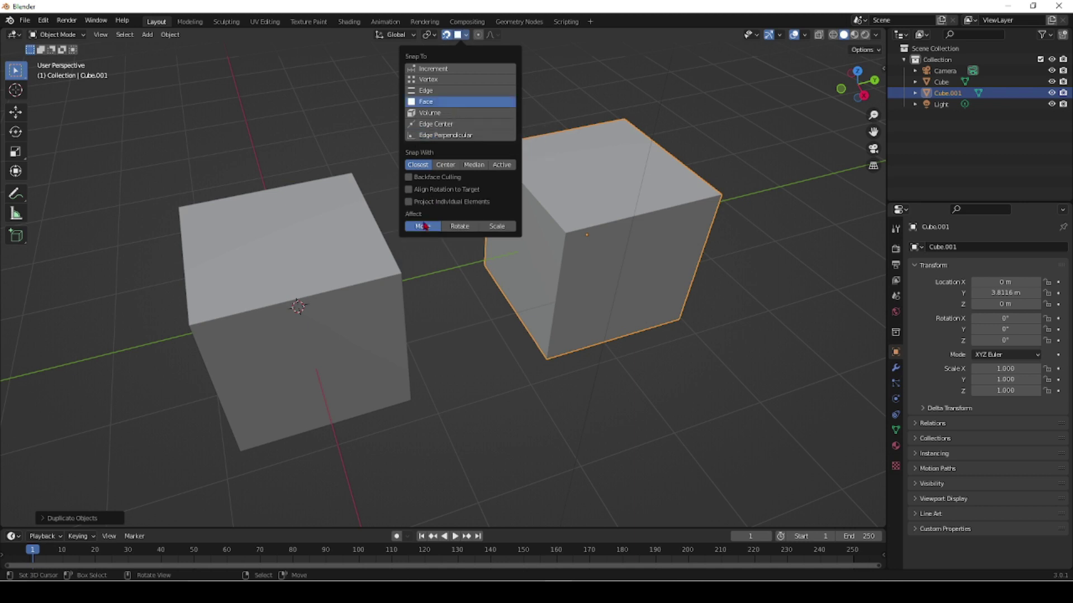
Step: Move the duplicate cube along the Y axis until it snaps flush against the side of the first cube
{"action": "middle_click_drag", "start_coordinate": [584, 347], "coordinate": [526, 353]}
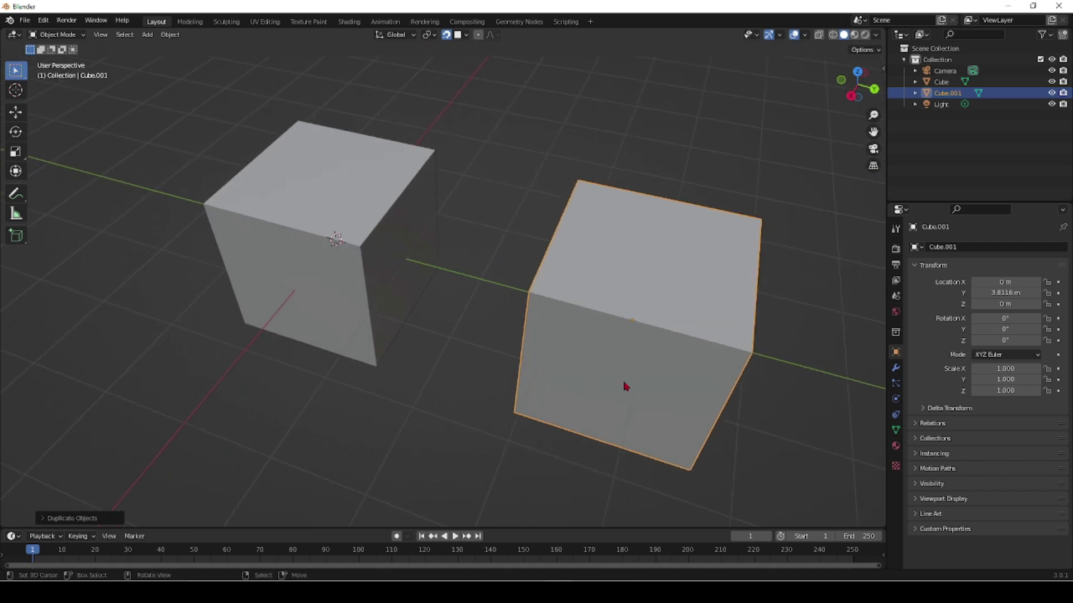
{"action": "key", "text": "g"}
{"action": "key", "text": "y"}
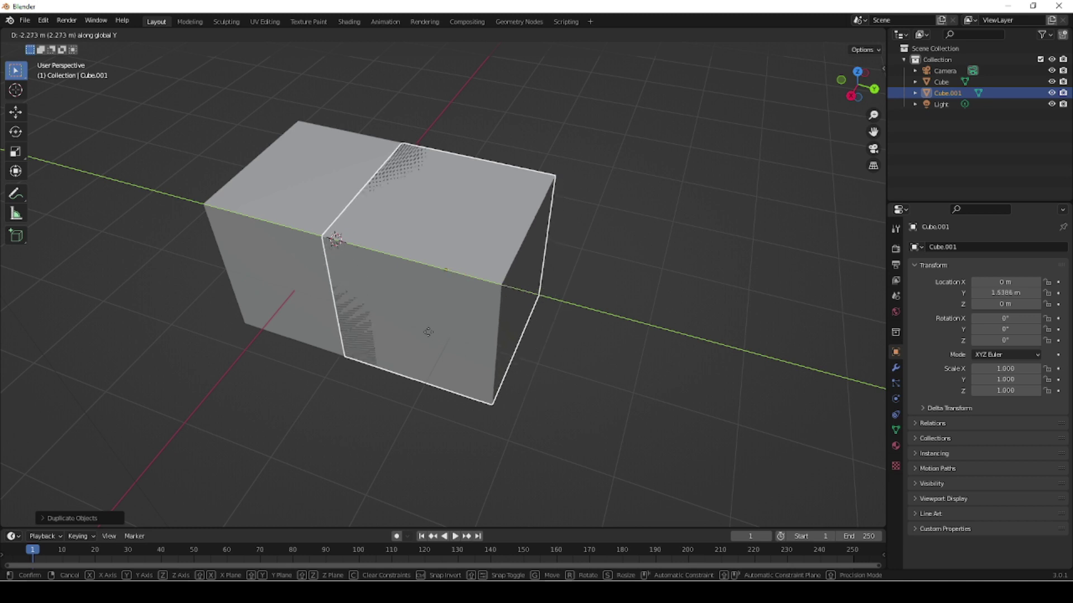
{"action": "key", "text": "ctrl"}
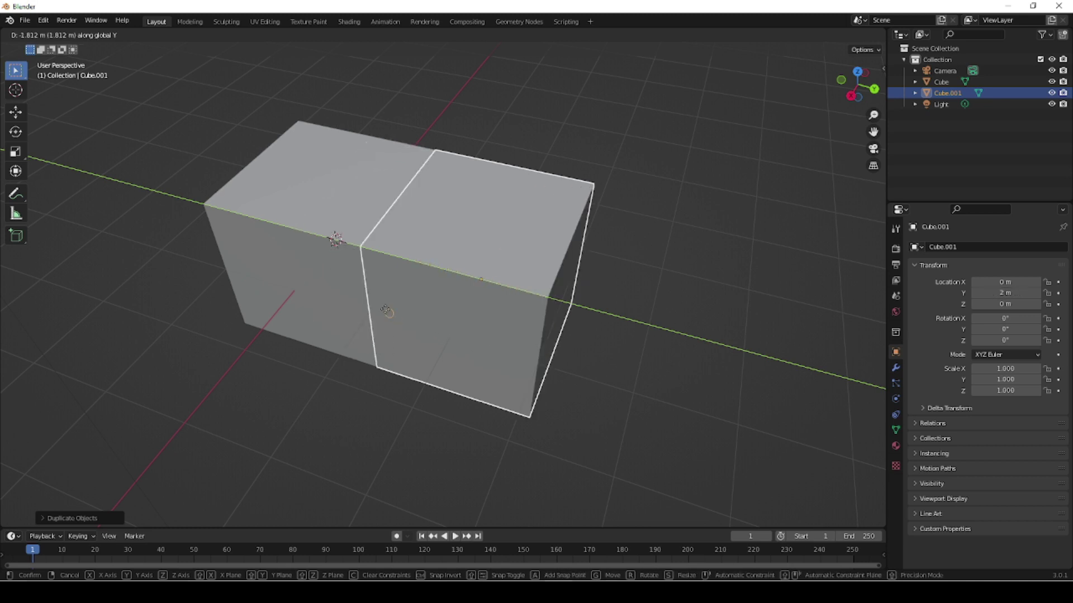
{"action": "left_click", "coordinate": [374, 282]}
{"action": "mouse_move", "coordinate": [378, 415]}
{"action": "middle_mouse_down"}
{"action": "mouse_move", "coordinate": [408, 371]}
{"action": "mouse_move", "coordinate": [436, 376]}
{"action": "mouse_move", "coordinate": [443, 383]}
{"action": "mouse_move", "coordinate": [412, 391]}
{"action": "mouse_move", "coordinate": [412, 447]}
{"action": "middle_mouse_up"}
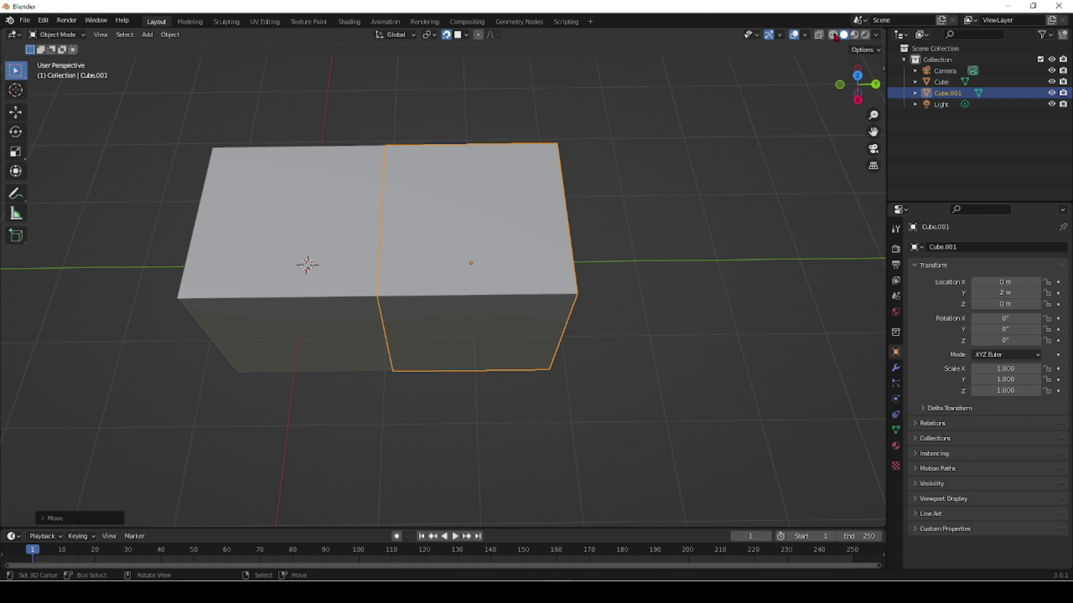
Step: Switch the viewport to wireframe shading and turn snapping off
{"action": "key", "text": "shift+z"}
{"action": "mouse_move", "coordinate": [531, 151]}
{"action": "middle_mouse_down"}
{"action": "mouse_move", "coordinate": [532, 172]}
{"action": "mouse_move", "coordinate": [551, 180]}
{"action": "mouse_move", "coordinate": [589, 153]}
{"action": "mouse_move", "coordinate": [601, 91]}
{"action": "mouse_move", "coordinate": [501, 100]}
{"action": "middle_mouse_up"}
{"action": "key", "text": "shift+Tab"}
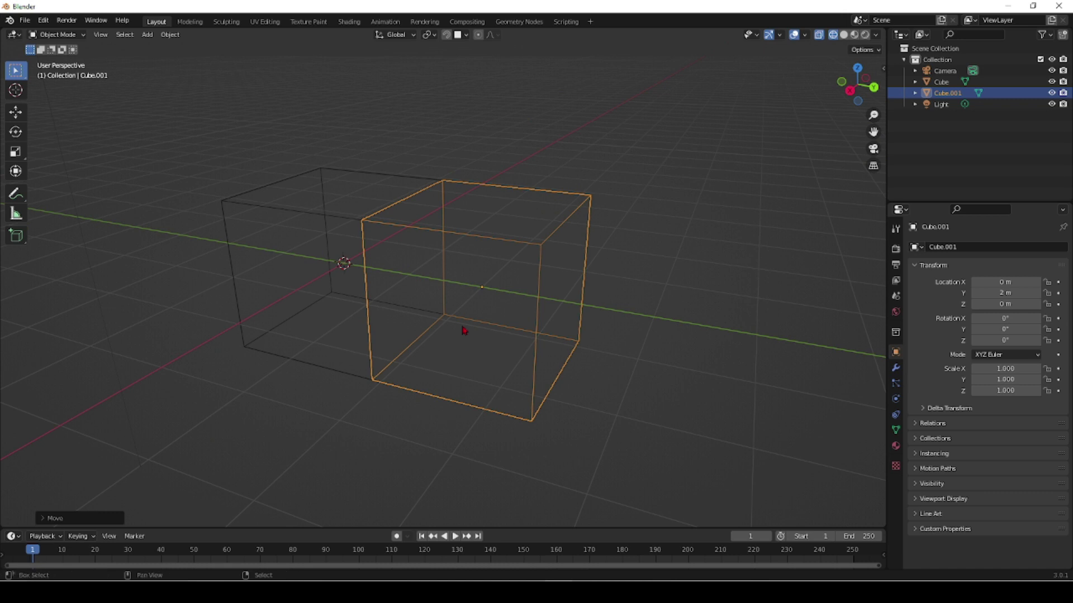
{"action": "key", "text": "shift+z"}
{"action": "key", "text": "shift+z"}
{"action": "key", "text": "shift+z"}
{"action": "key", "text": "shift+z"}
Step: Undo the snapped move and move the duplicate cube about -1.82 m along Y by eye, without snapping
{"action": "key", "text": "ctrl+z"}
{"action": "key", "text": "ctrl+z"}
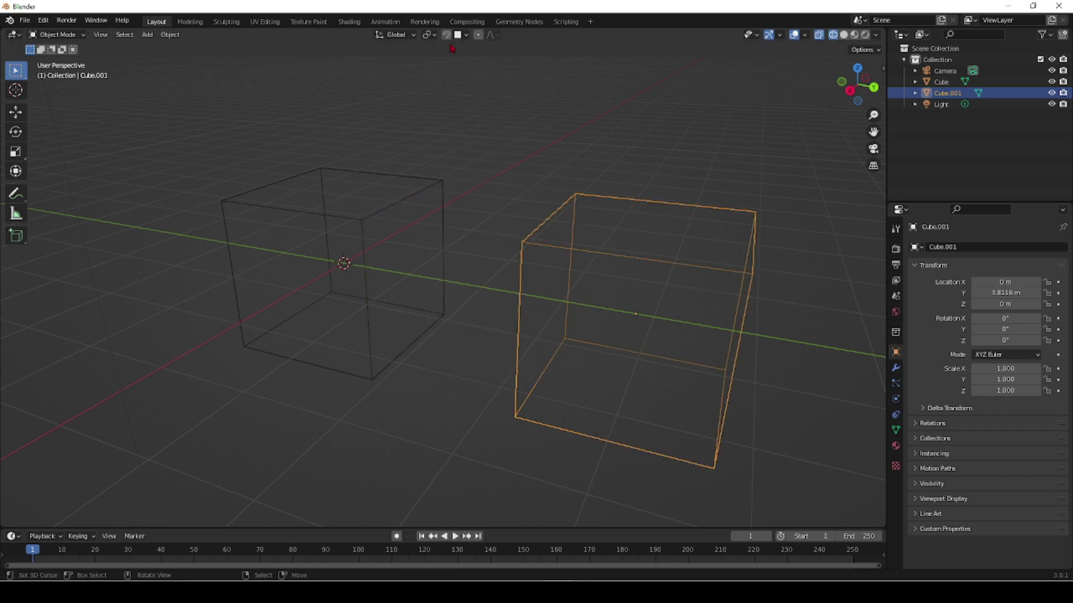
{"action": "key", "text": "g"}
{"action": "key", "text": "y"}
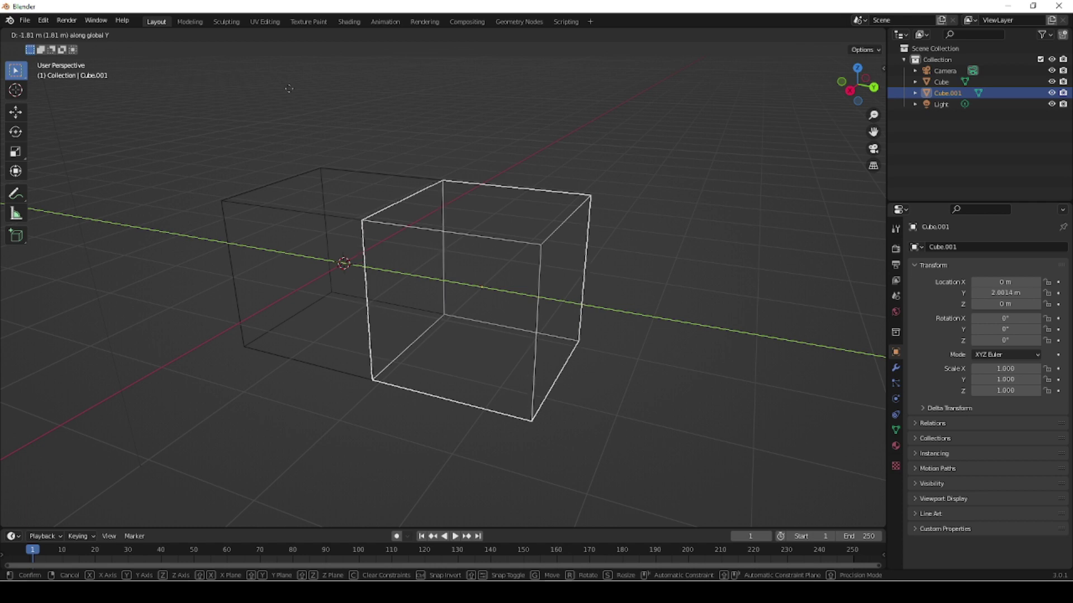
{"action": "left_click", "coordinate": [288, 89]}
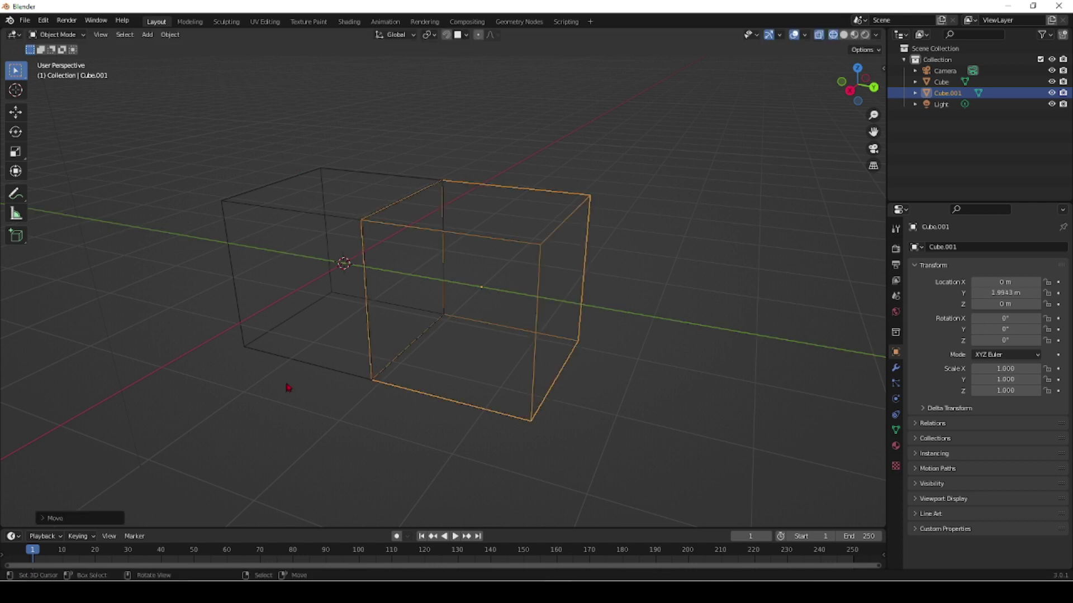
{"action": "middle_click_drag", "start_coordinate": [305, 434], "coordinate": [94, 500]}
{"action": "left_click", "coordinate": [43, 520]}
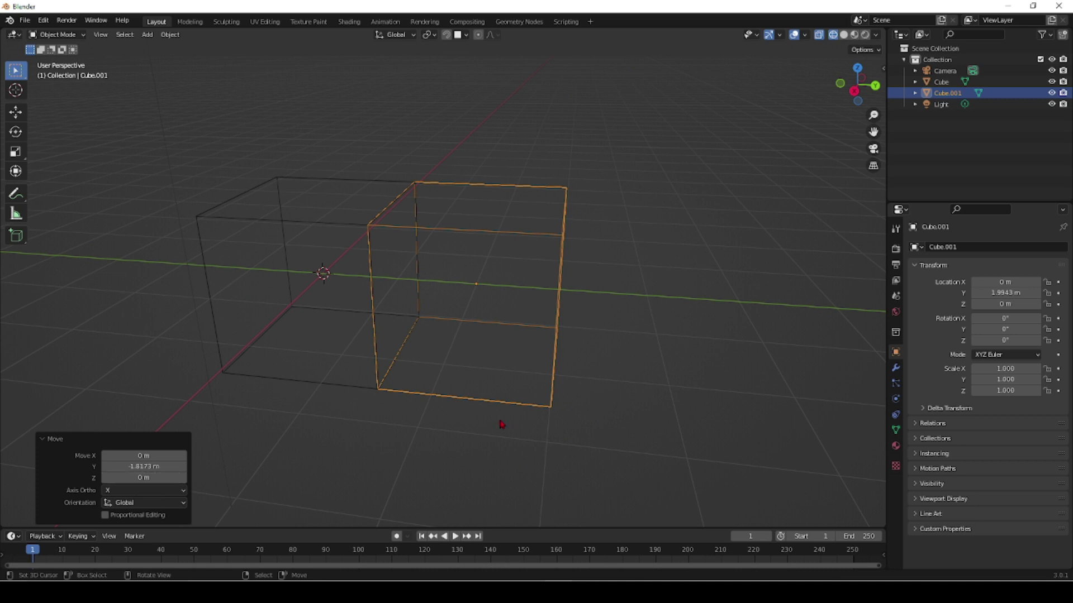
Step: Undo the unsnapped move, and with snapping enabled move the duplicate cube along Y flush against the first cube
{"action": "key", "text": "ctrl+z"}
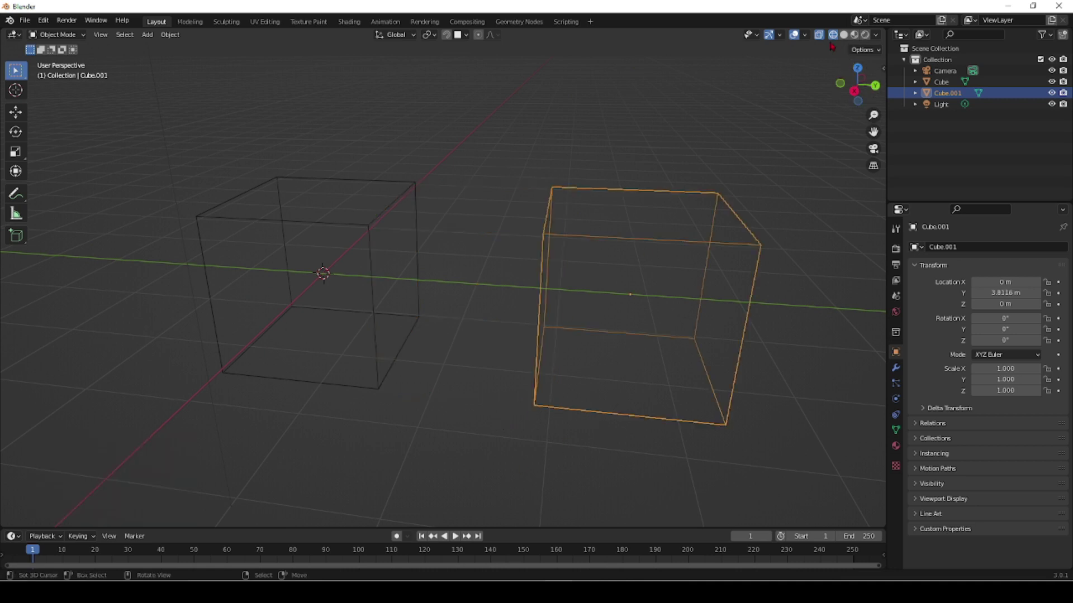
{"action": "left_click", "coordinate": [447, 34]}
{"action": "key", "text": "g"}
{"action": "key", "text": "y"}
{"action": "left_click", "coordinate": [397, 274]}
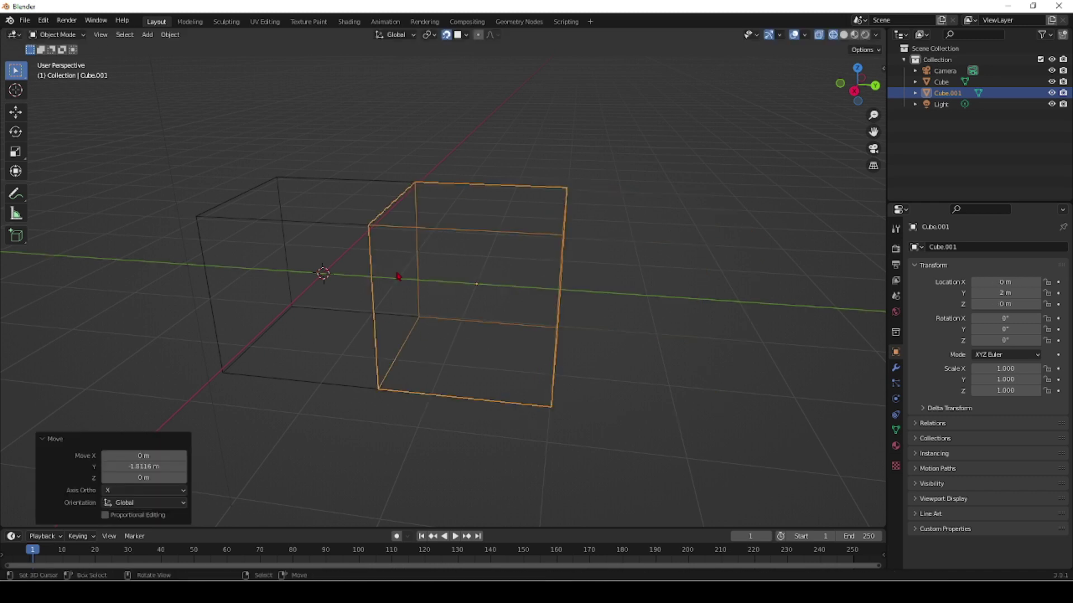
{"action": "middle_click_drag", "start_coordinate": [359, 443], "coordinate": [327, 437]}
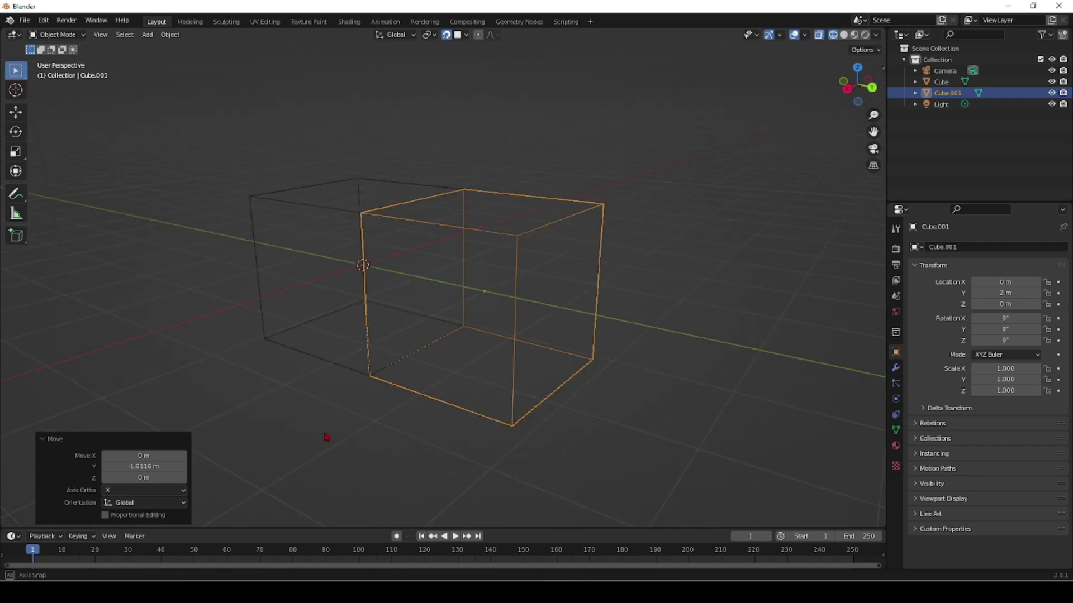
Step: Switch the viewport back to solid shading and delete the duplicate cube
{"action": "left_click", "coordinate": [843, 34]}
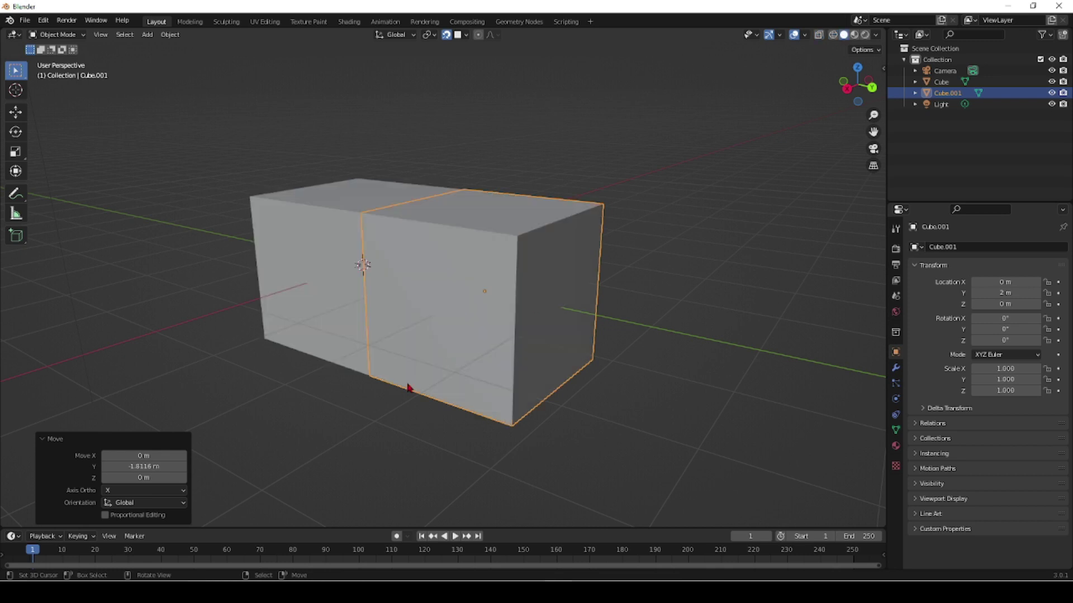
{"action": "scroll", "coordinate": [421, 324], "scroll_direction": "up", "scroll_amount": 1}
{"action": "middle_click_drag", "start_coordinate": [382, 353], "coordinate": [488, 358]}
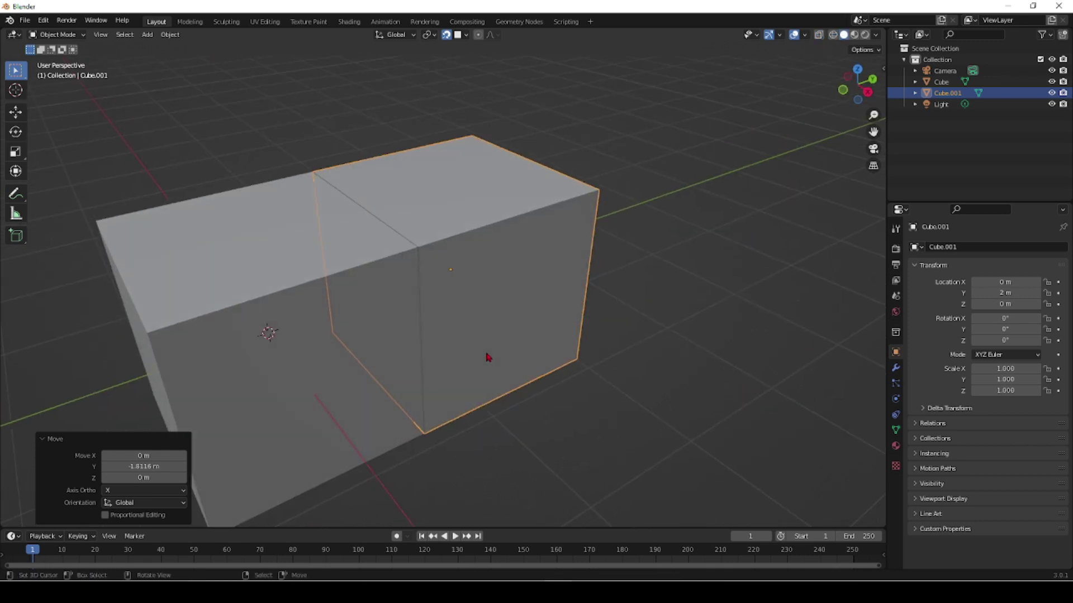
{"action": "key", "text": "Delete"}
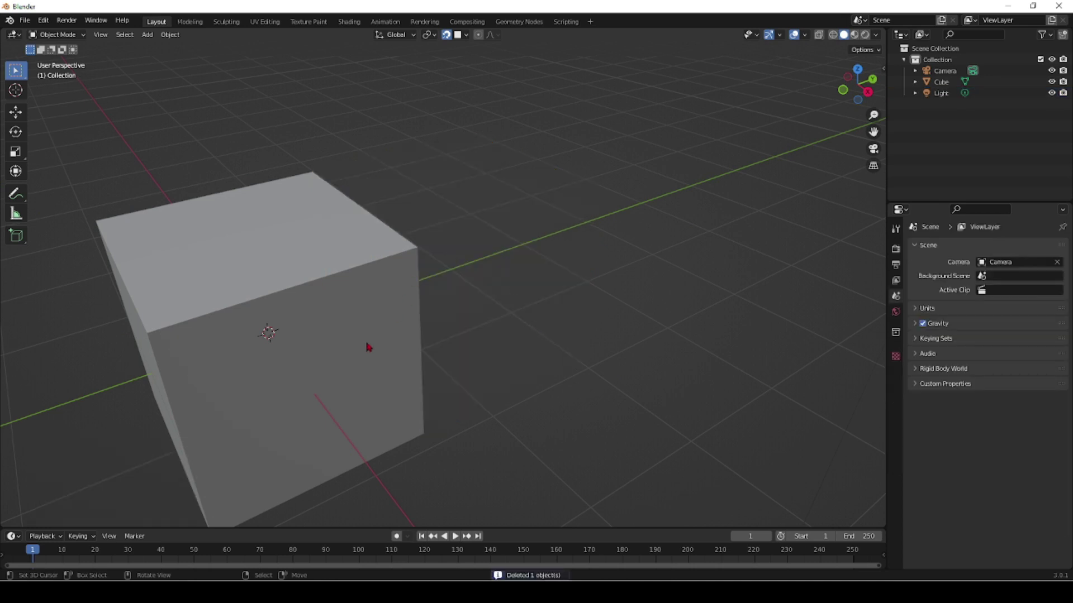
Step: Duplicate the remaining cube and place the copy about 3.12 m away along the Y axis
{"action": "middle_click_drag", "start_coordinate": [368, 373], "coordinate": [645, 372]}
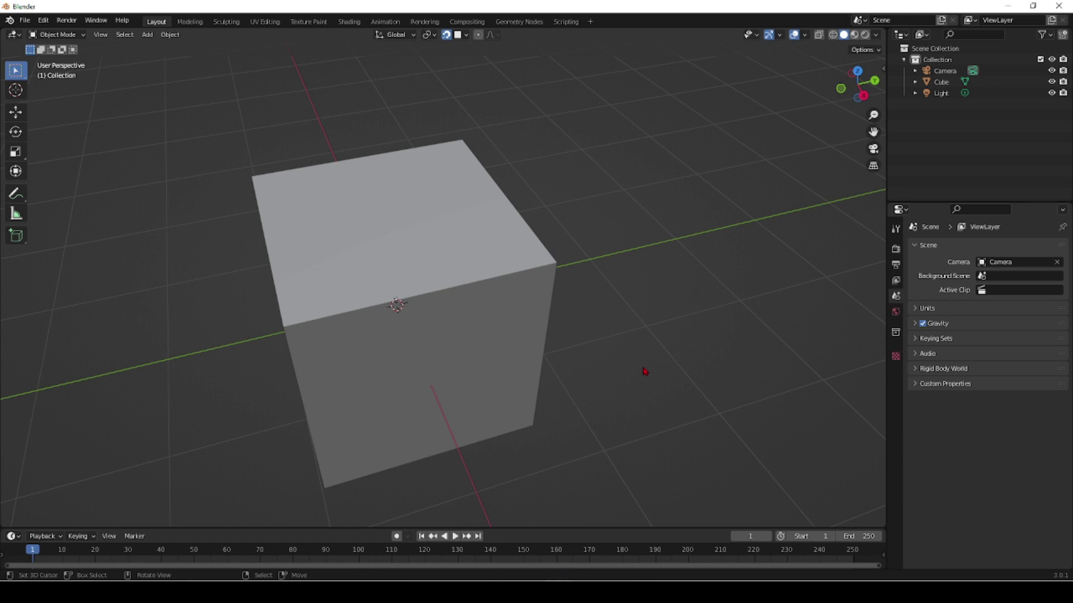
{"action": "key", "text": "shift+d"}
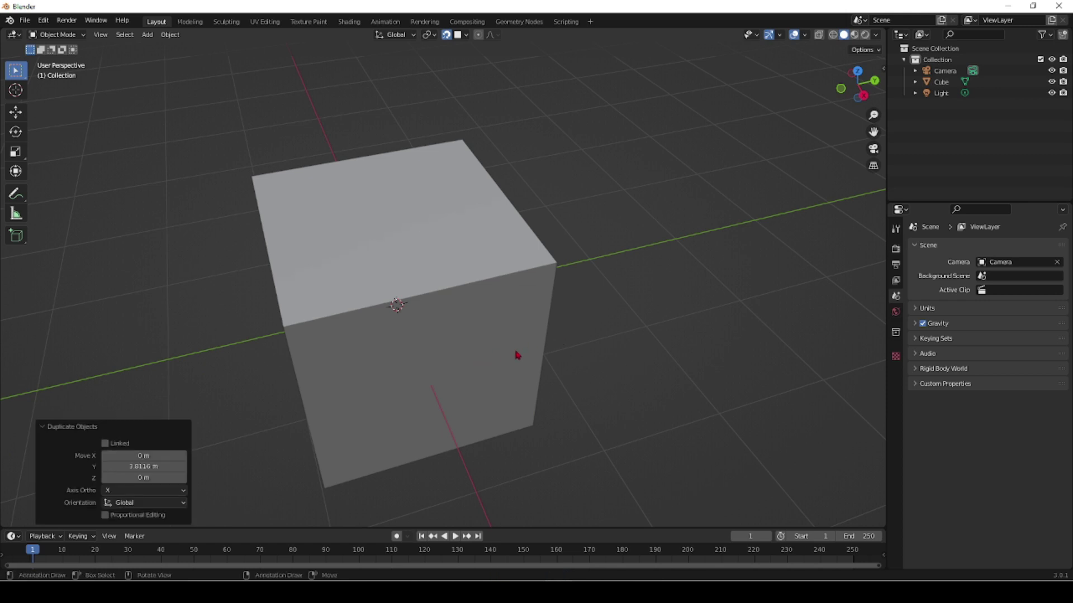
{"action": "left_click", "coordinate": [468, 345]}
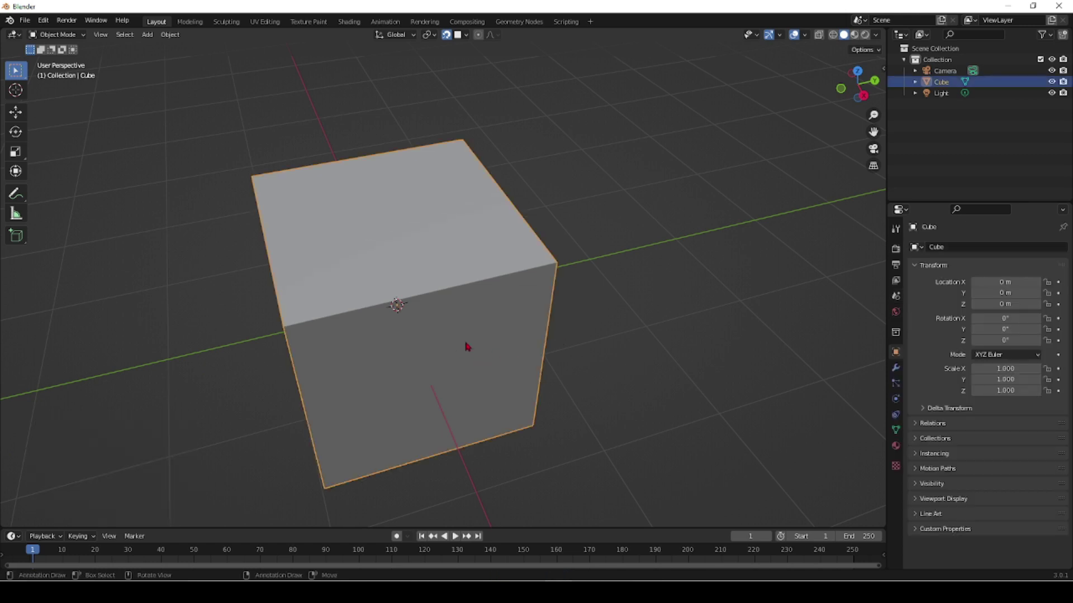
{"action": "key", "text": "shift+d"}
{"action": "key", "text": "y"}
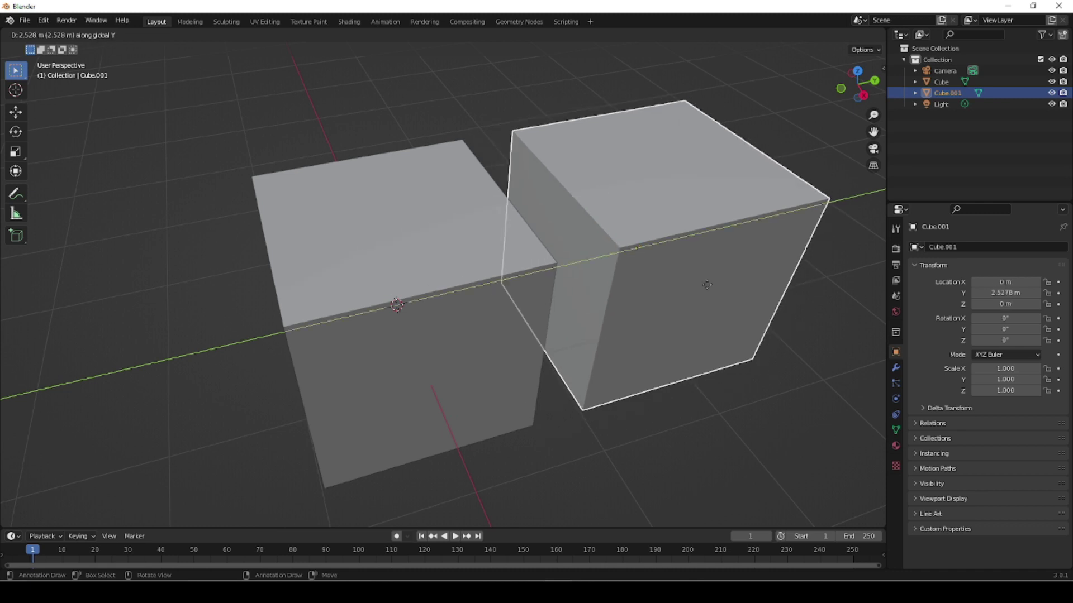
{"action": "left_click", "coordinate": [725, 287]}
Step: Try joining the two cubes into one object, and undo the join
{"action": "left_click", "coordinate": [514, 327], "text": "shift"}
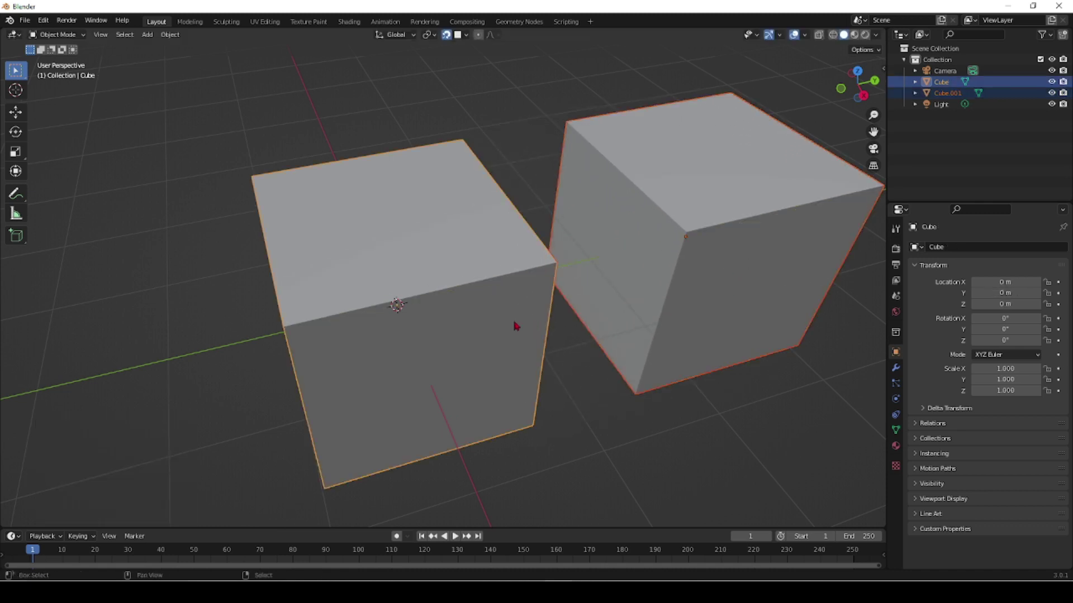
{"action": "key", "text": "ctrl+j"}
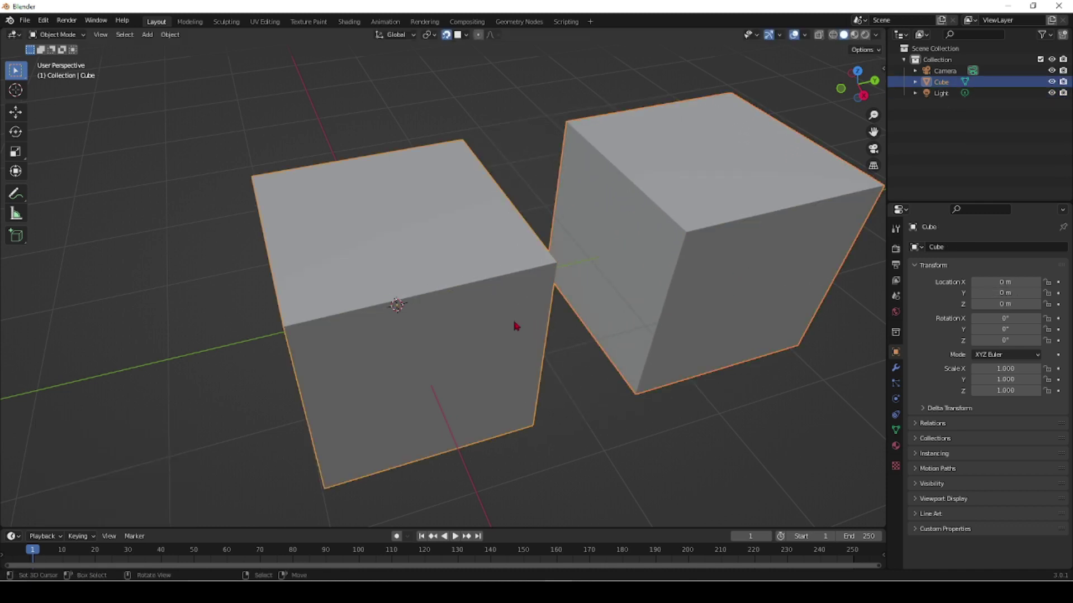
{"action": "key", "text": "ctrl+z"}
{"action": "key", "text": "ctrl+z"}
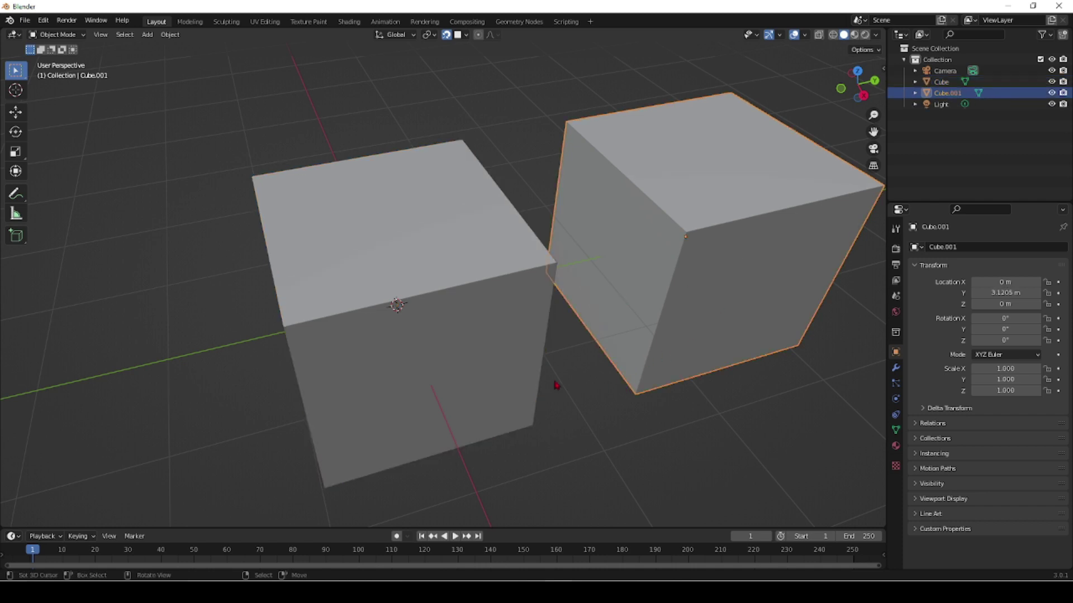
Step: Delete the top face of the original cube in Edit Mode
{"action": "left_click", "coordinate": [487, 341]}
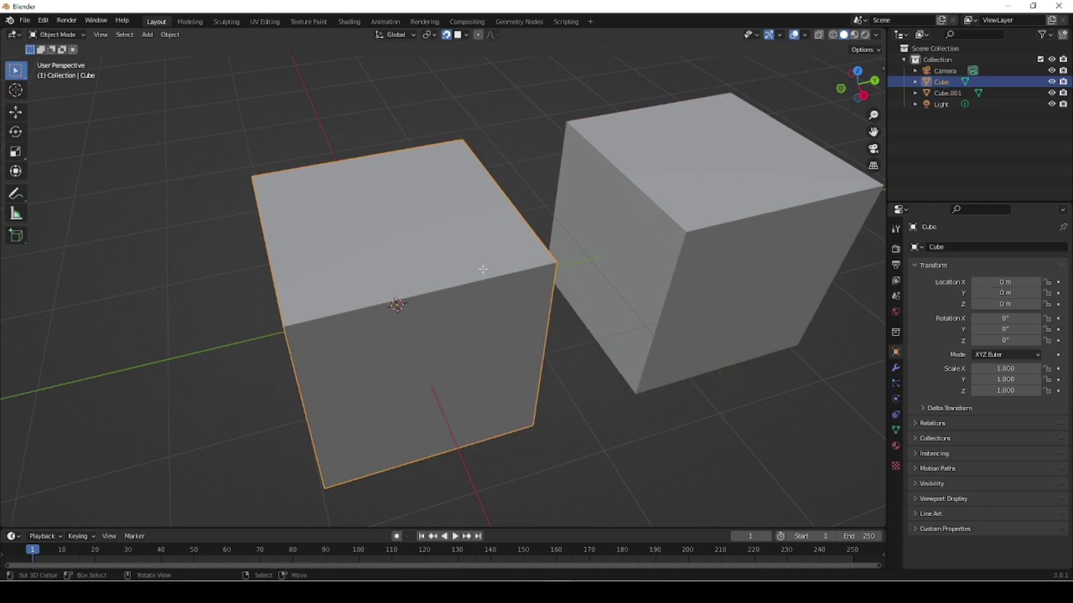
{"action": "key", "text": "Tab"}
{"action": "key", "text": "3"}
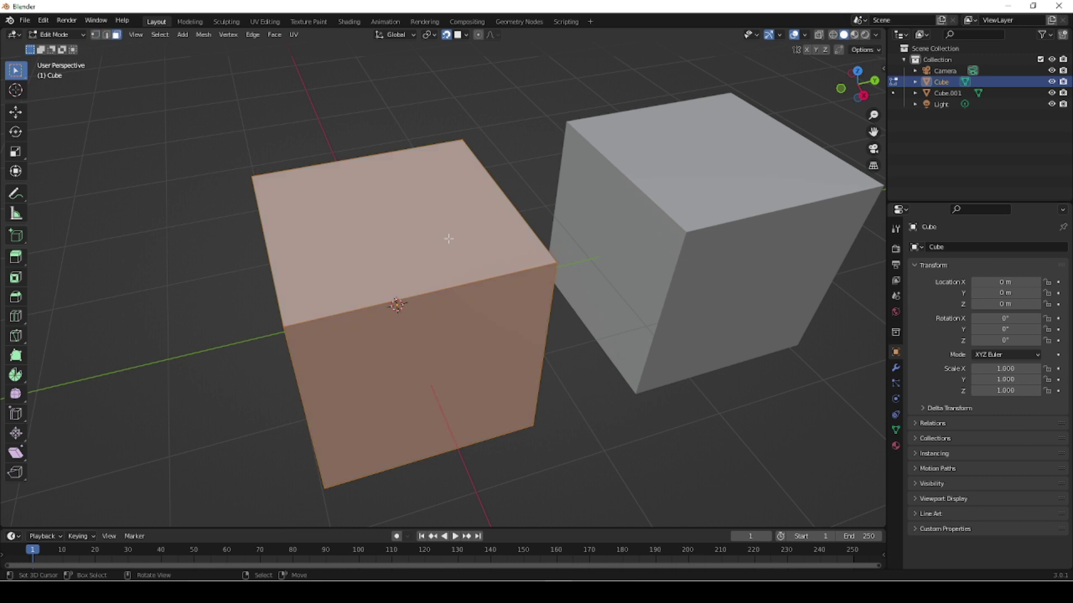
{"action": "left_click", "coordinate": [449, 238]}
{"action": "key", "text": "x"}
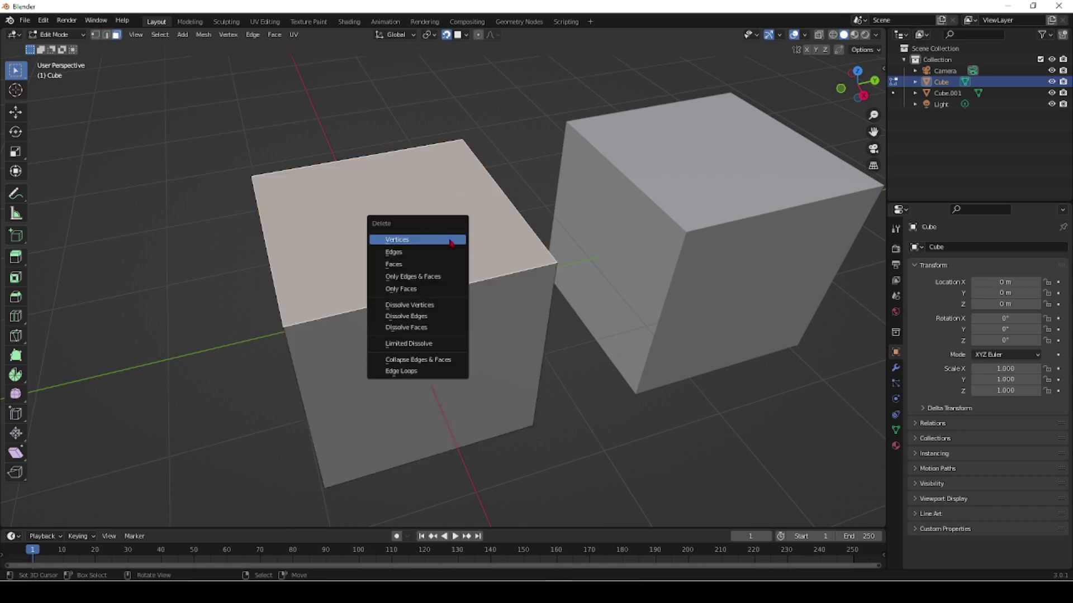
{"action": "left_click", "coordinate": [423, 265]}
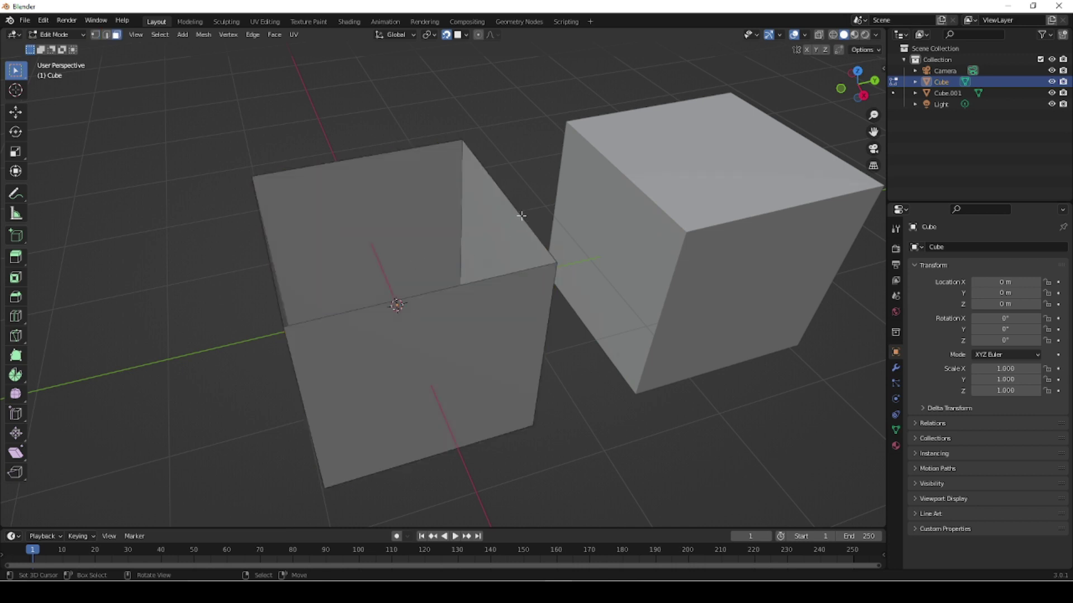
Step: Select the open cube's top edge facing the duplicate cube and set the snap target to Edge
{"action": "key", "text": "2"}
{"action": "middle_click_drag", "start_coordinate": [661, 419], "coordinate": [575, 290]}
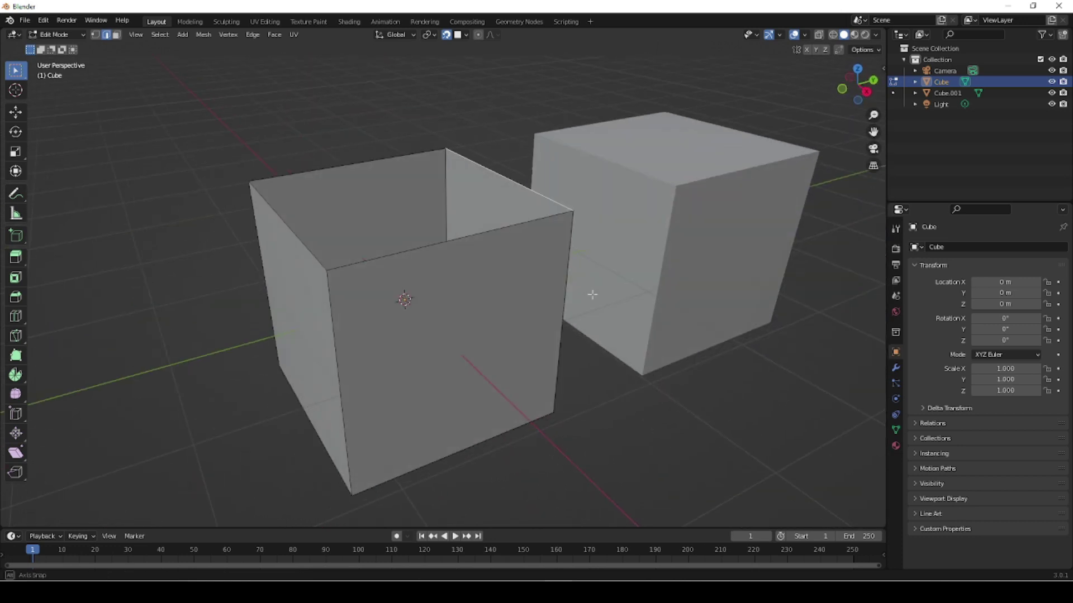
{"action": "left_click", "coordinate": [467, 36]}
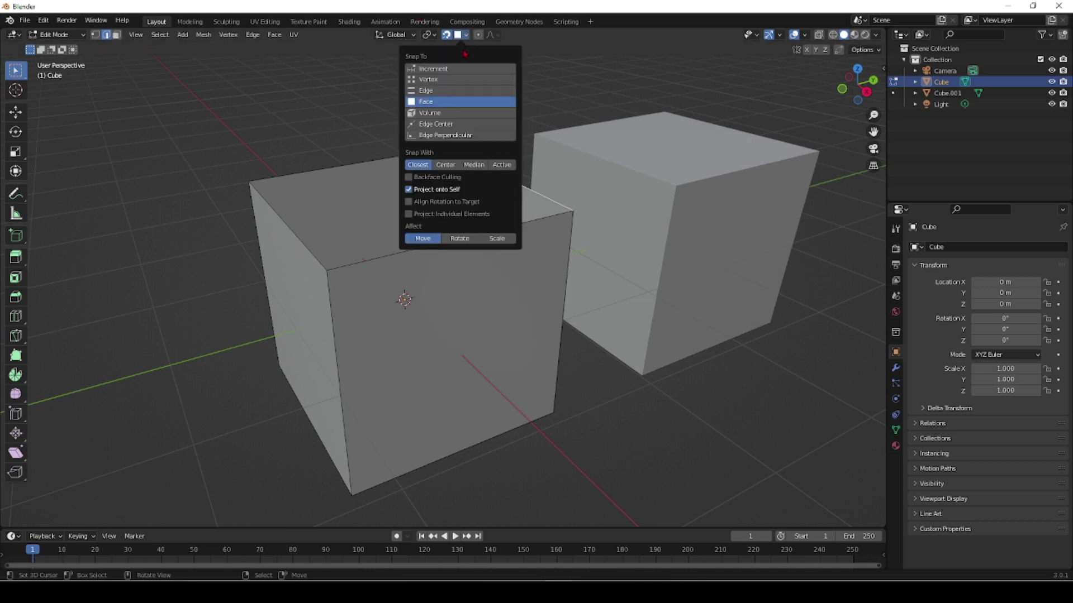
{"action": "left_click", "coordinate": [442, 90]}
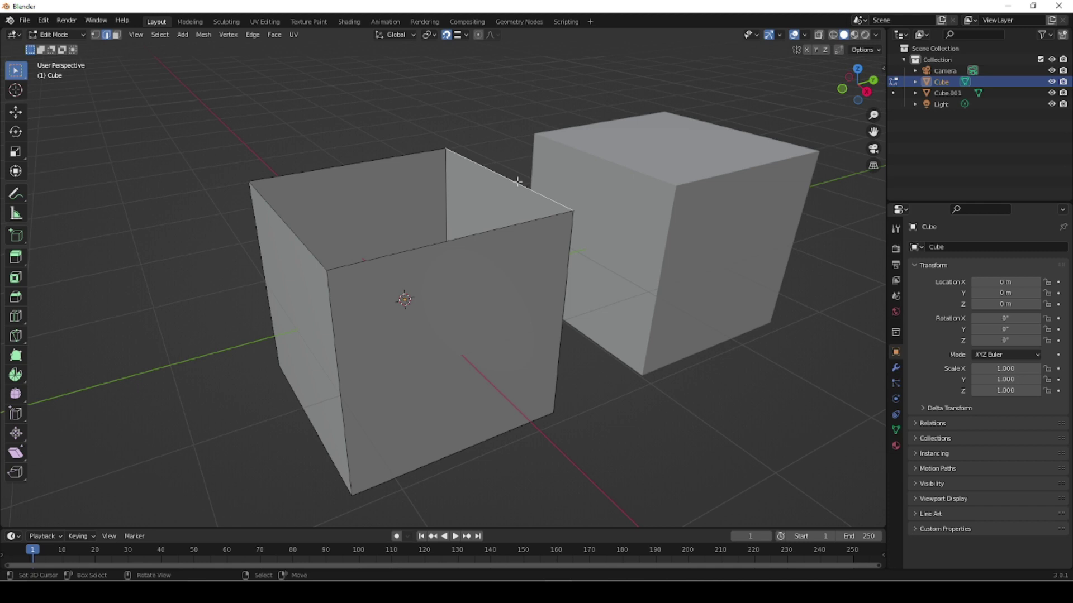
Step: Extrude the selected top edge about 1.12 m along Y, snapping it to the duplicate cube's nearest top edge
{"action": "key", "text": "g"}
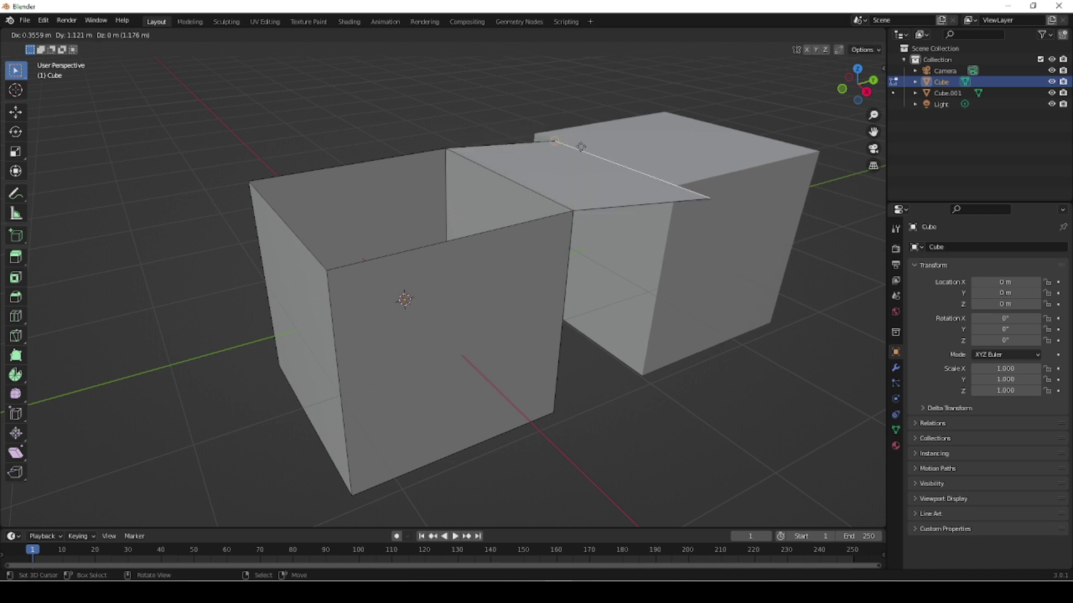
{"action": "key", "text": "y"}
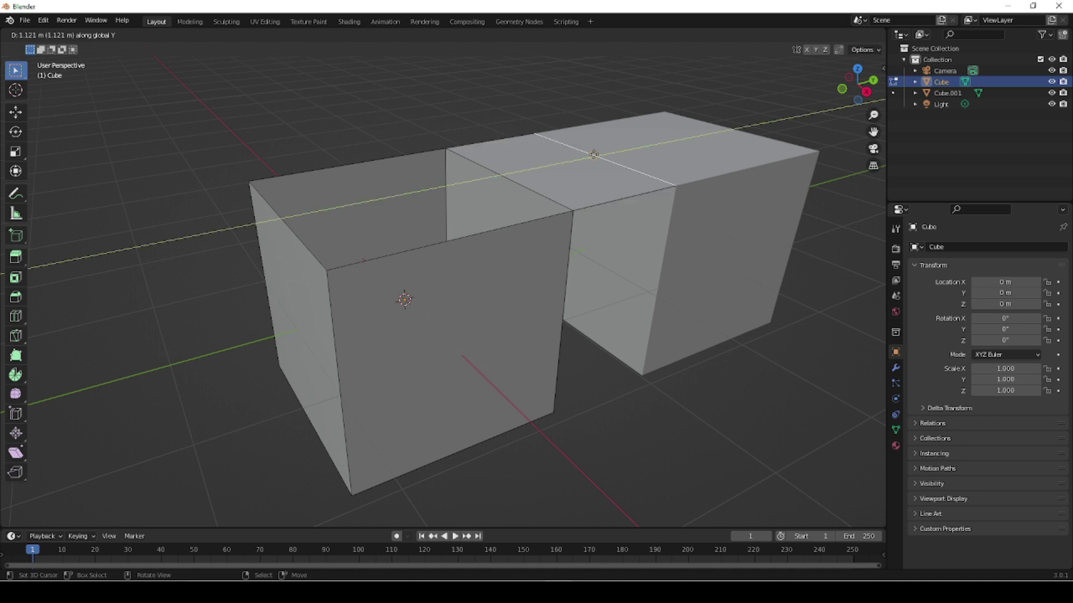
{"action": "left_click", "coordinate": [594, 154]}
{"action": "middle_click_drag", "start_coordinate": [671, 363], "coordinate": [657, 359]}
{"action": "middle_click_drag", "start_coordinate": [609, 321], "coordinate": [606, 365]}
{"action": "middle_click_drag", "start_coordinate": [538, 362], "coordinate": [576, 366]}
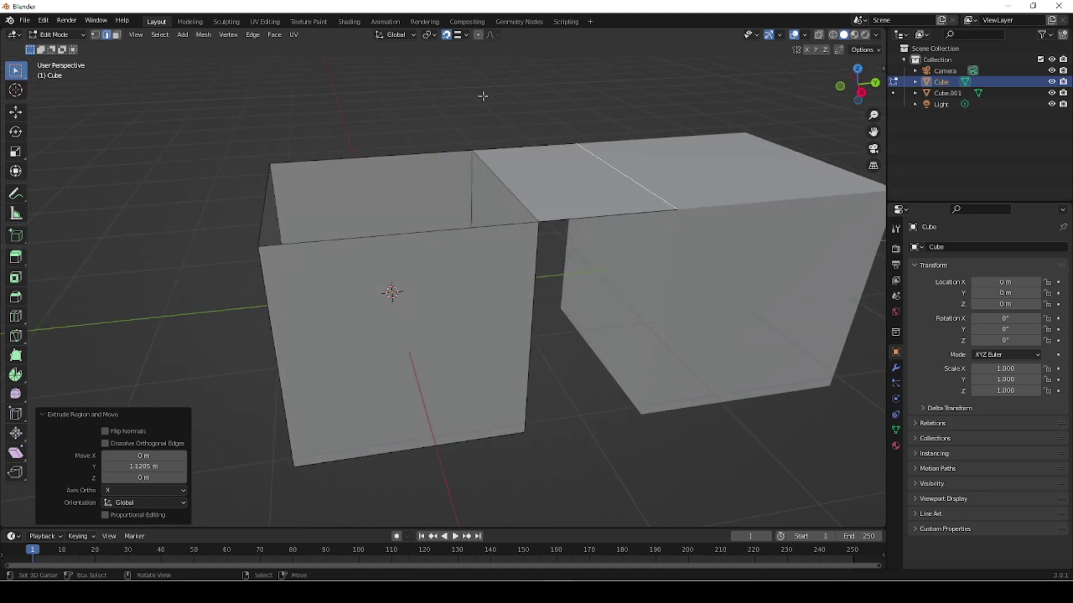
Step: With the snap target set to Face, extrude the original cube's side face facing the duplicate about 1.12 m along Y to meet it
{"action": "left_click", "coordinate": [468, 37]}
{"action": "left_click", "coordinate": [438, 102]}
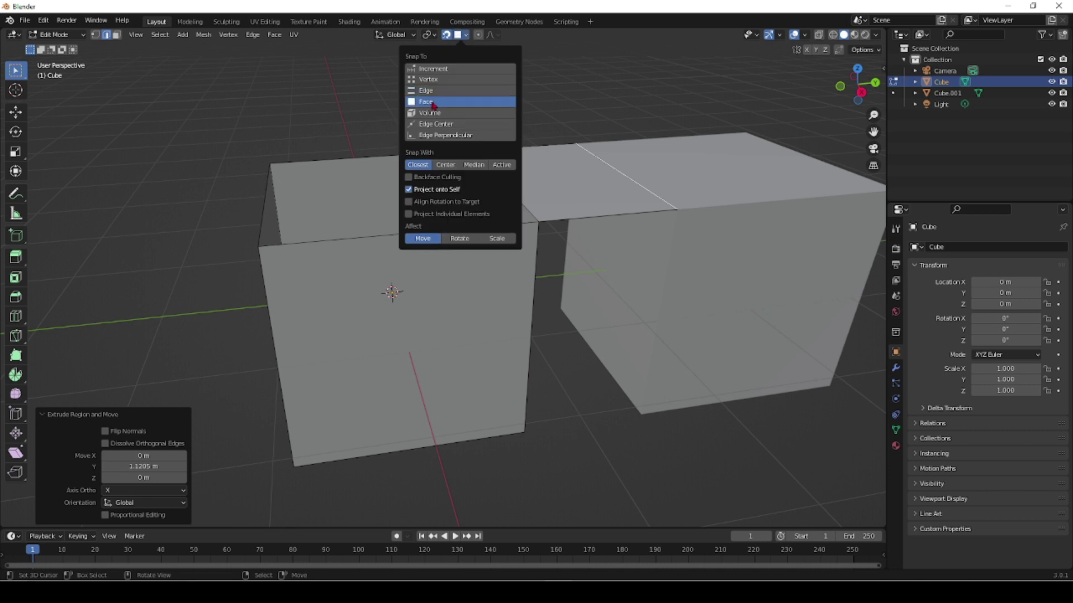
{"action": "middle_click_drag", "start_coordinate": [625, 362], "coordinate": [474, 314]}
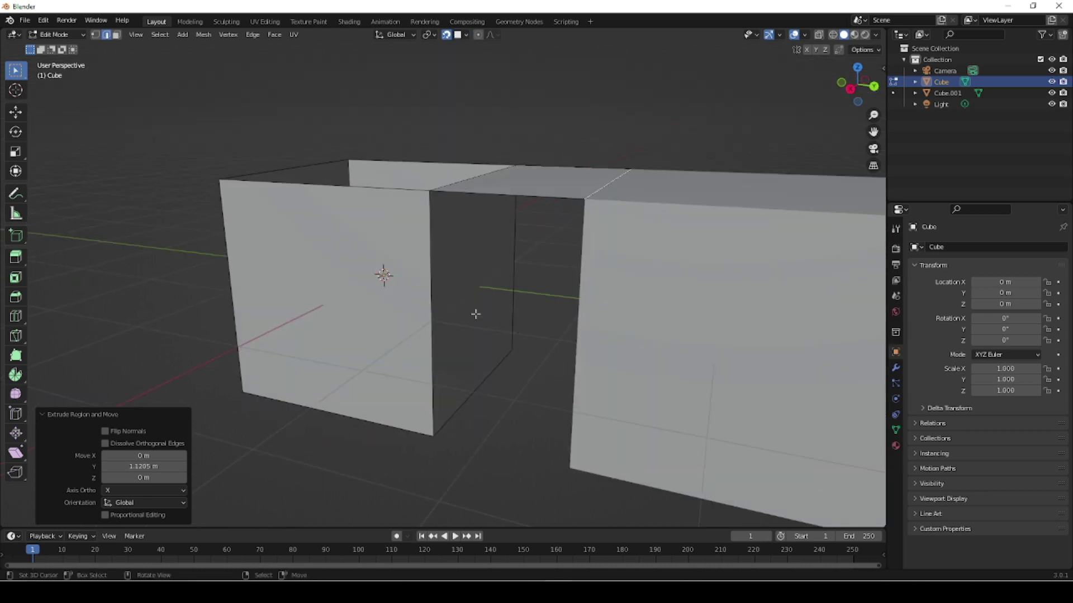
{"action": "left_click", "coordinate": [471, 309]}
{"action": "key", "text": "3"}
{"action": "left_click", "coordinate": [471, 309]}
{"action": "middle_click_drag", "start_coordinate": [358, 405], "coordinate": [596, 361]}
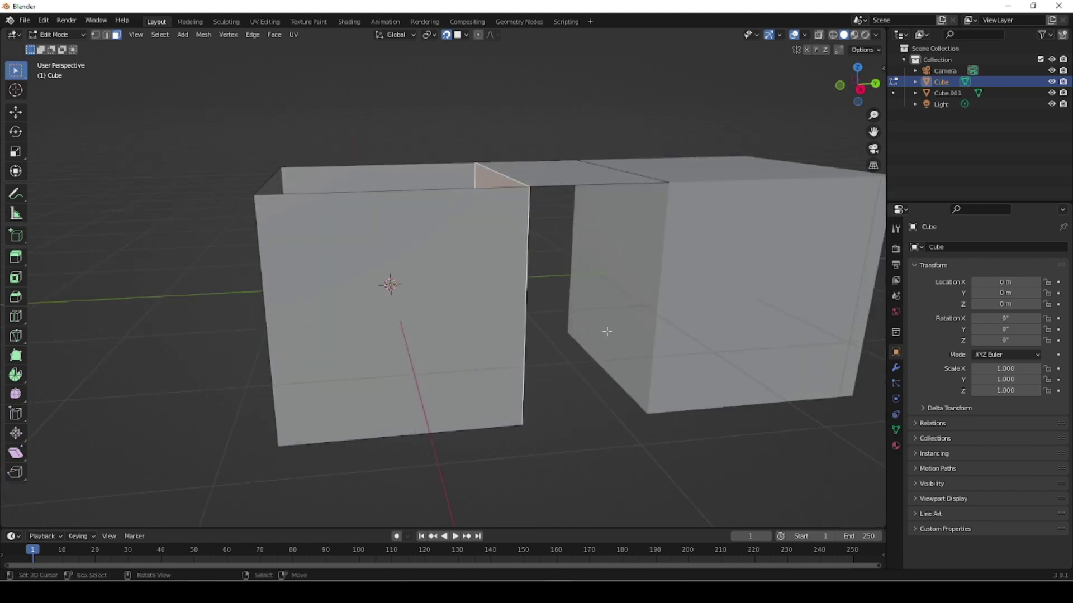
{"action": "key", "text": "e"}
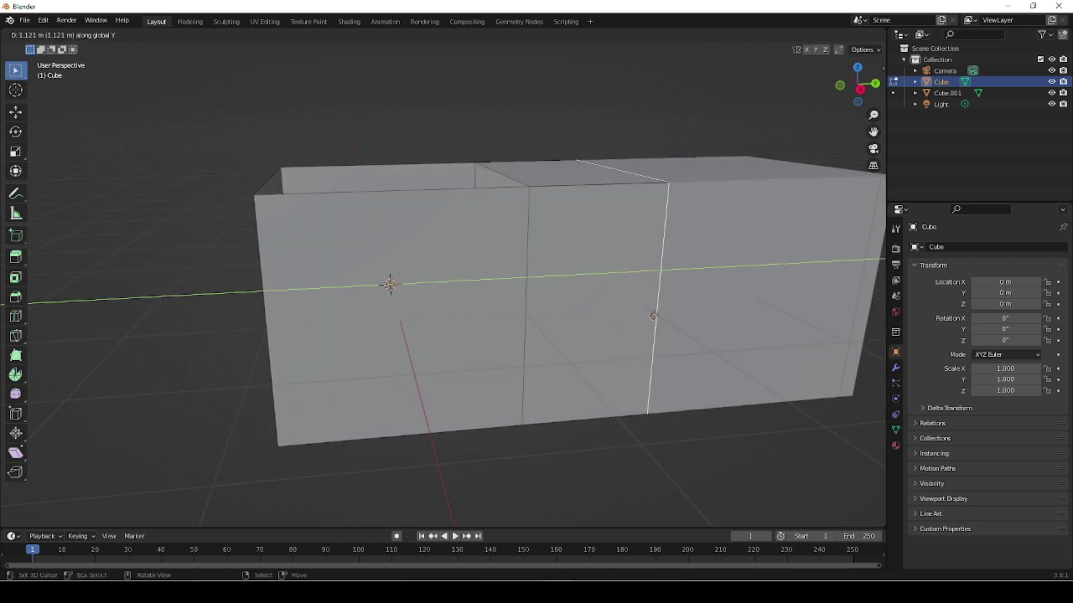
{"action": "left_click", "coordinate": [579, 453]}
{"action": "mouse_move", "coordinate": [635, 481]}
{"action": "middle_mouse_down"}
{"action": "mouse_move", "coordinate": [609, 386]}
{"action": "mouse_move", "coordinate": [642, 500]}
{"action": "middle_mouse_up"}
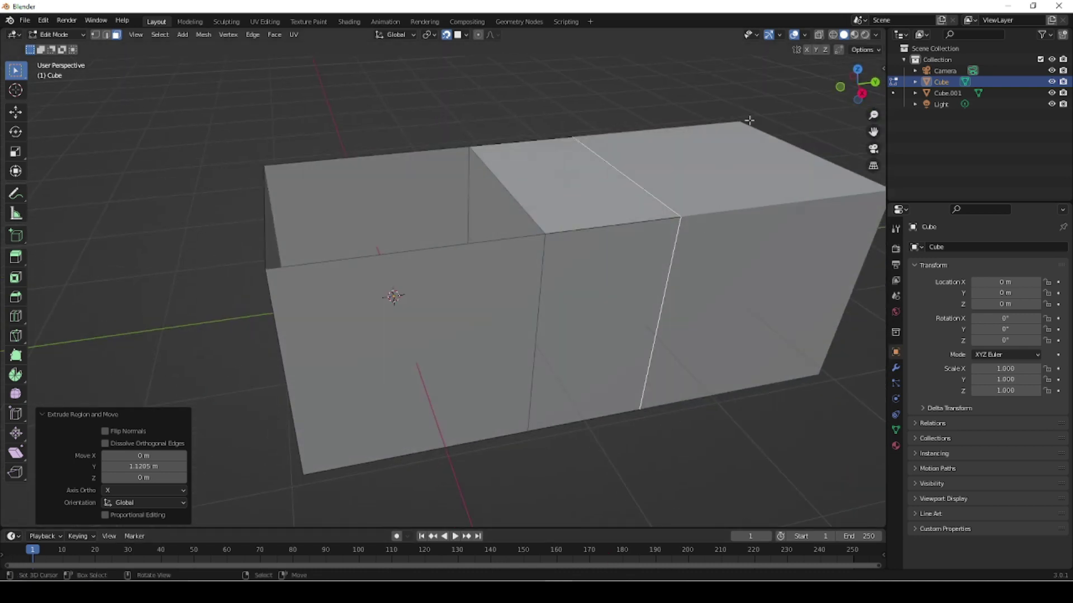
Step: Inspect the extruded face against the duplicate cube in wireframe display, and return to solid shading
{"action": "key", "text": "alt+z"}
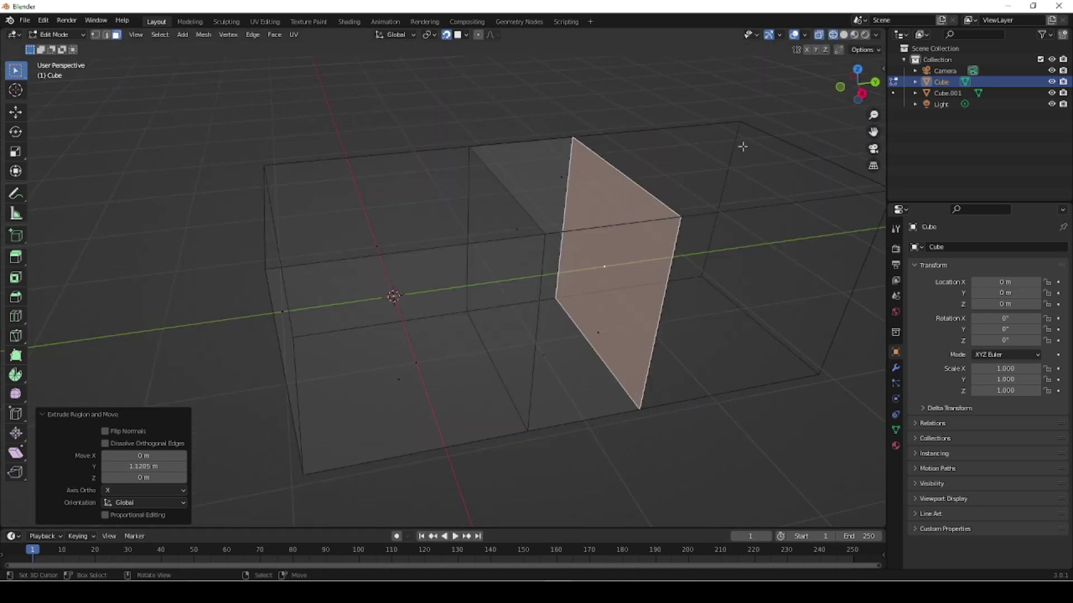
{"action": "middle_click_drag", "start_coordinate": [618, 324], "coordinate": [649, 335]}
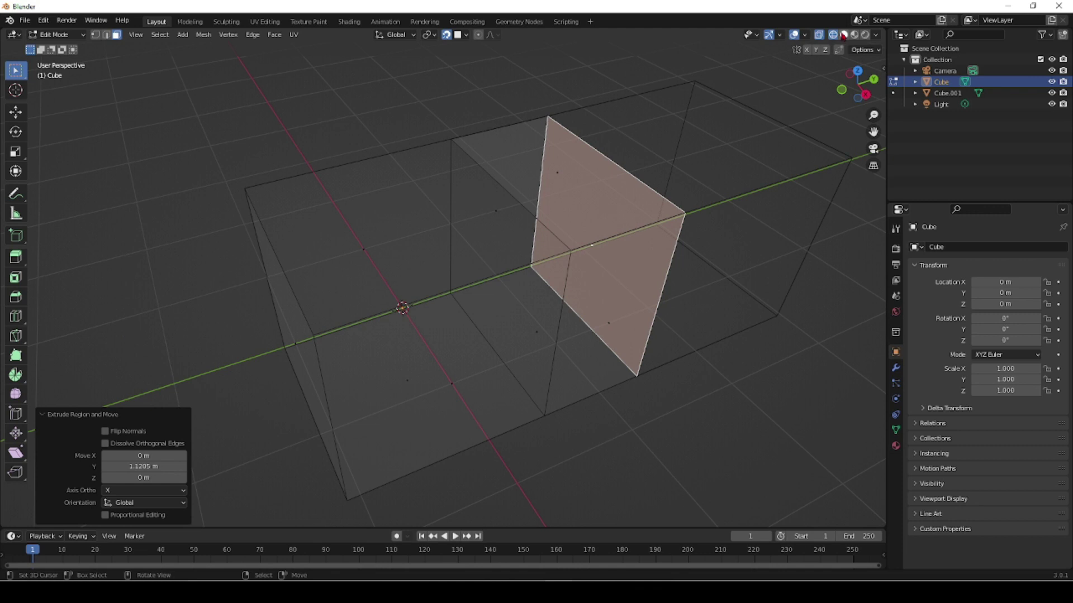
{"action": "left_click", "coordinate": [844, 35]}
{"action": "middle_click_drag", "start_coordinate": [635, 301], "coordinate": [595, 282]}
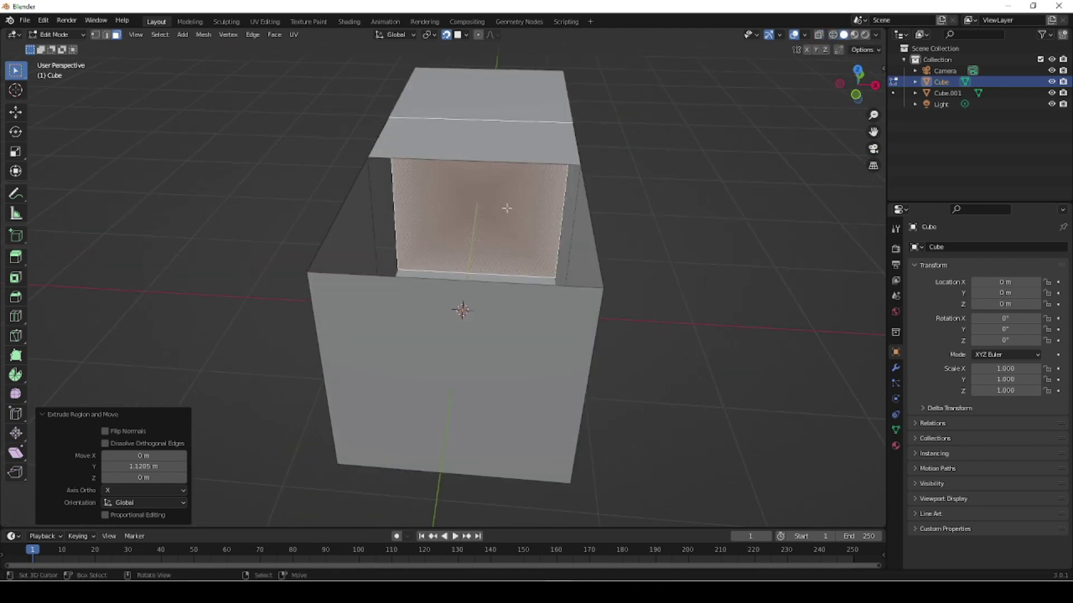
{"action": "middle_click_drag", "start_coordinate": [552, 218], "coordinate": [348, 204]}
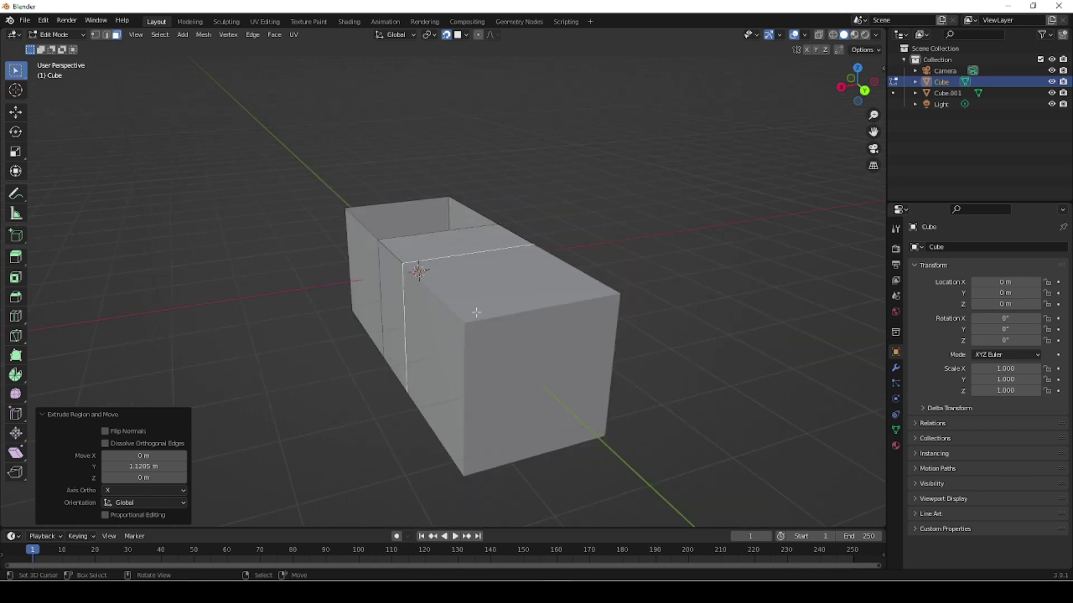
Step: Delete the duplicate cube's outer end face, on the side away from the original cube, in Edit Mode
{"action": "key", "text": "Tab"}
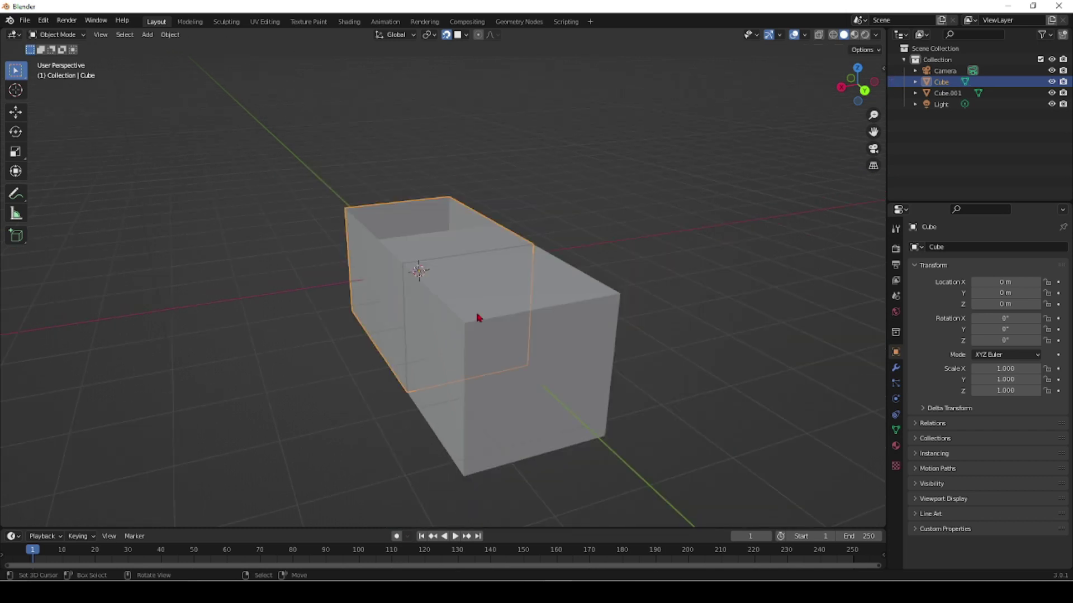
{"action": "left_click", "coordinate": [534, 367]}
{"action": "key", "text": "Tab"}
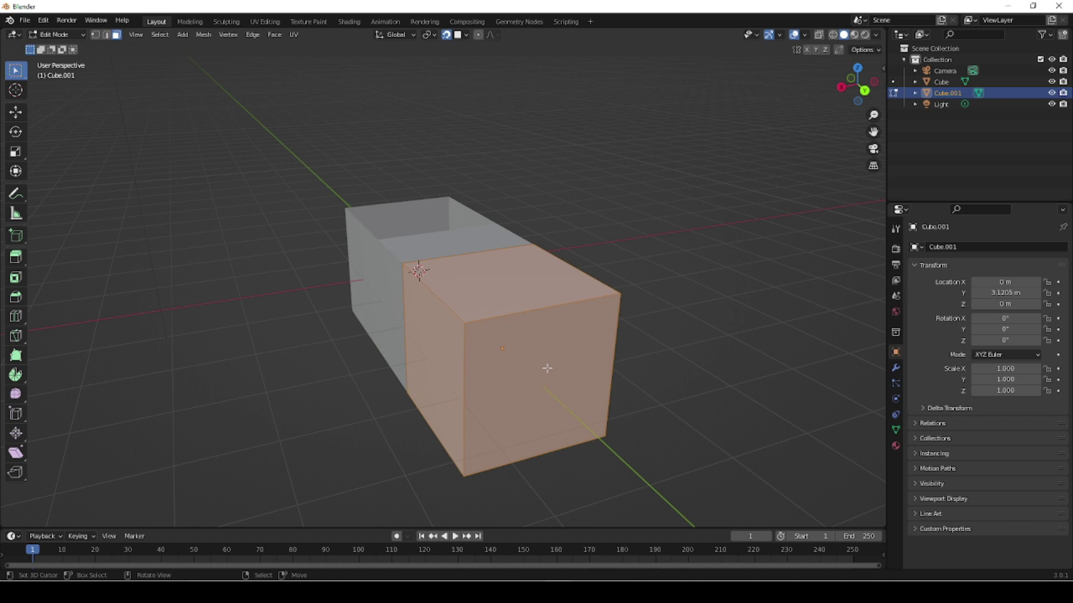
{"action": "left_click", "coordinate": [547, 368]}
{"action": "key", "text": "x"}
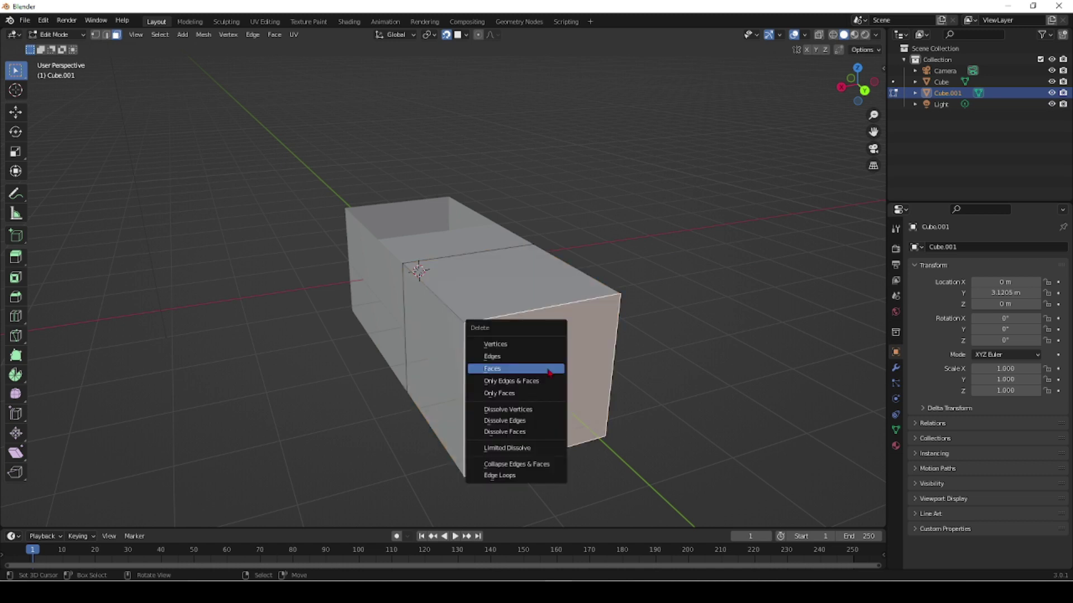
{"action": "left_click", "coordinate": [549, 371]}
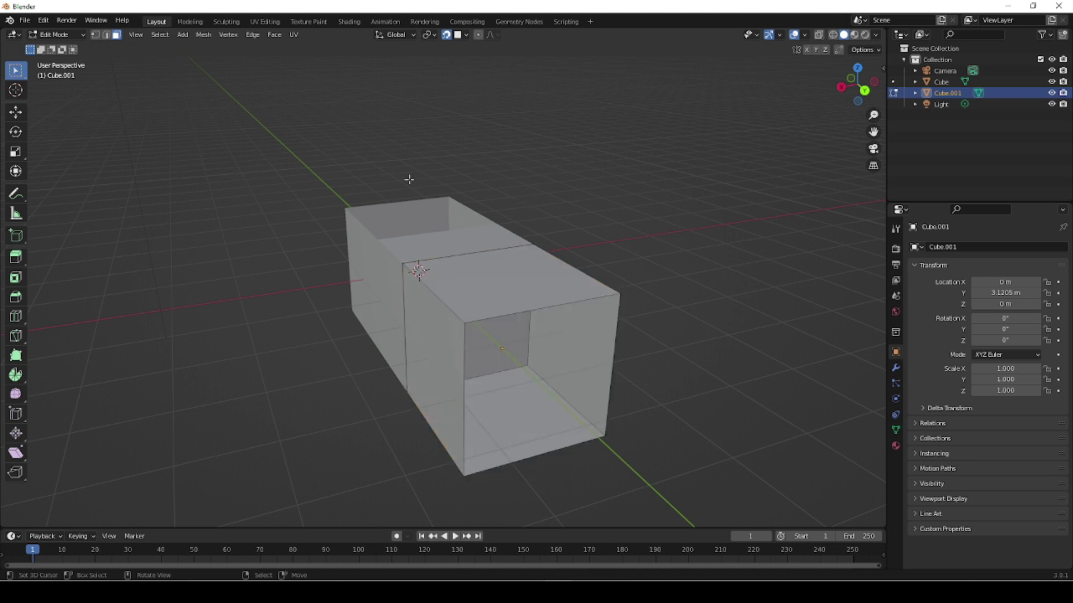
Step: Reopen the original cube in Edit Mode and examine its extruded face through the duplicate's open end
{"action": "key", "text": "Tab"}
{"action": "right_click", "coordinate": [377, 256]}
{"action": "key", "text": "Tab"}
{"action": "mouse_move", "coordinate": [494, 359]}
{"action": "middle_mouse_down"}
{"action": "mouse_move", "coordinate": [478, 339]}
{"action": "mouse_move", "coordinate": [478, 350]}
{"action": "mouse_move", "coordinate": [693, 363]}
{"action": "mouse_move", "coordinate": [503, 357]}
{"action": "mouse_move", "coordinate": [490, 347]}
{"action": "middle_mouse_up"}
{"action": "scroll", "coordinate": [490, 347], "scroll_direction": "down", "scroll_amount": 2}
{"action": "scroll", "coordinate": [491, 353], "scroll_direction": "up", "scroll_amount": 3}
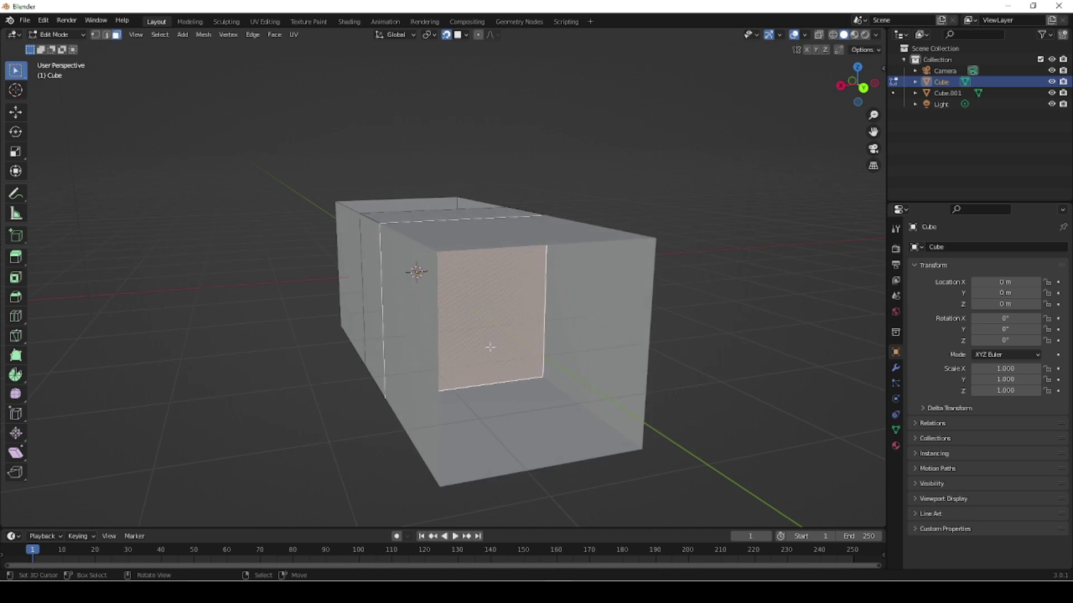
{"action": "middle_click_drag", "start_coordinate": [491, 356], "coordinate": [622, 394]}
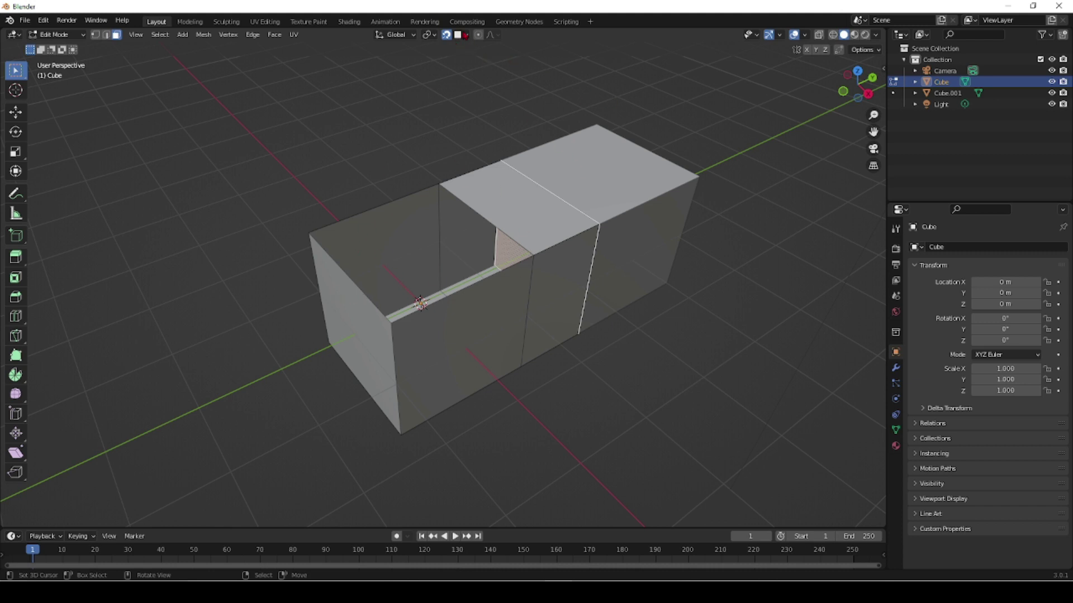
Step: Set the snap target to Increment and add a new 2 m cube at the world origin in Object Mode
{"action": "left_click", "coordinate": [466, 35]}
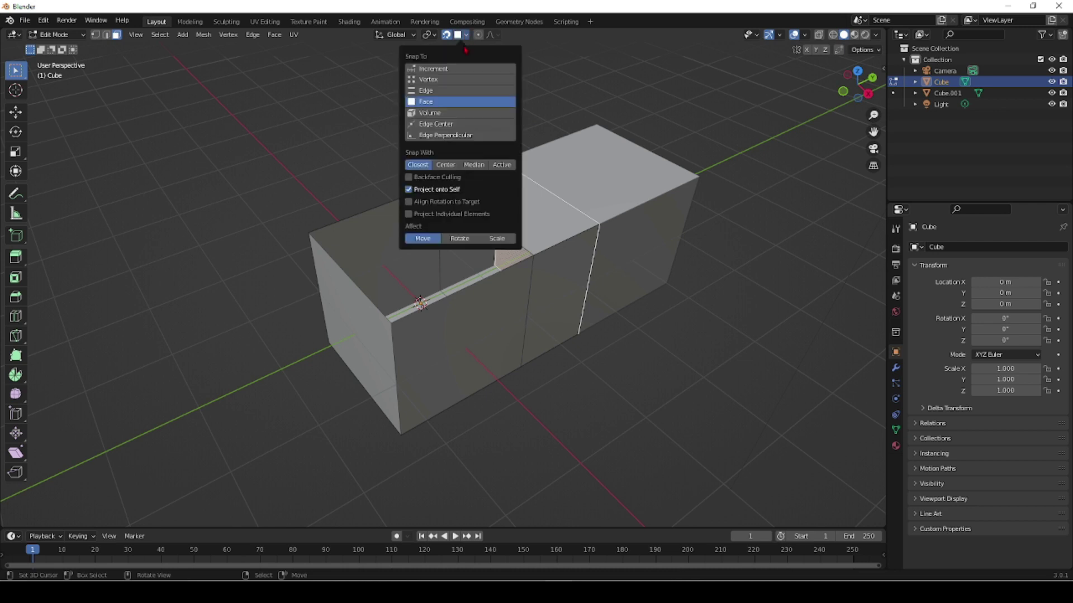
{"action": "left_click", "coordinate": [439, 70]}
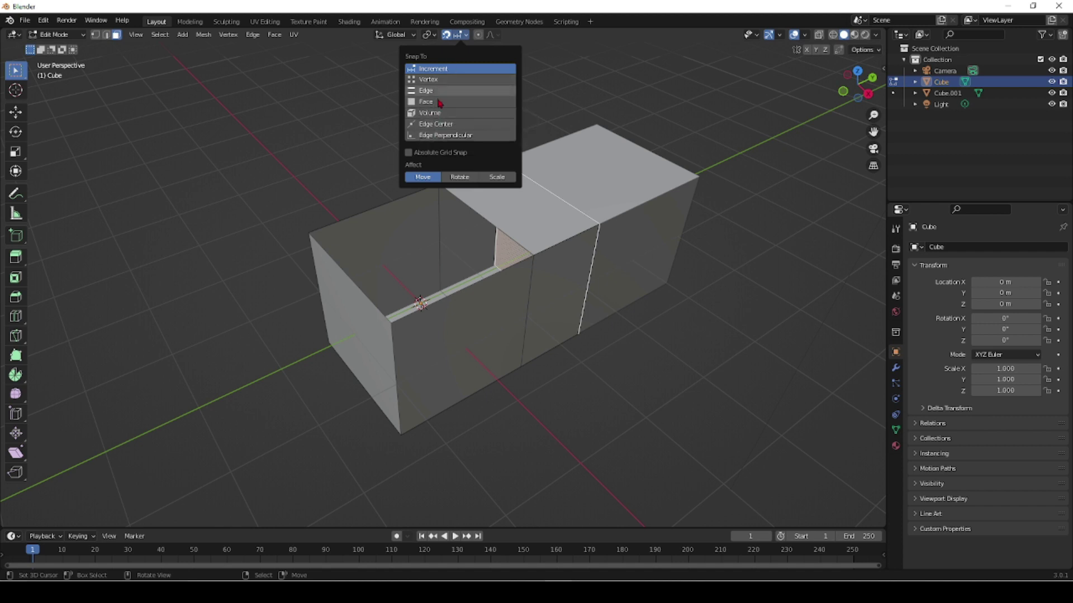
{"action": "key", "text": "Tab"}
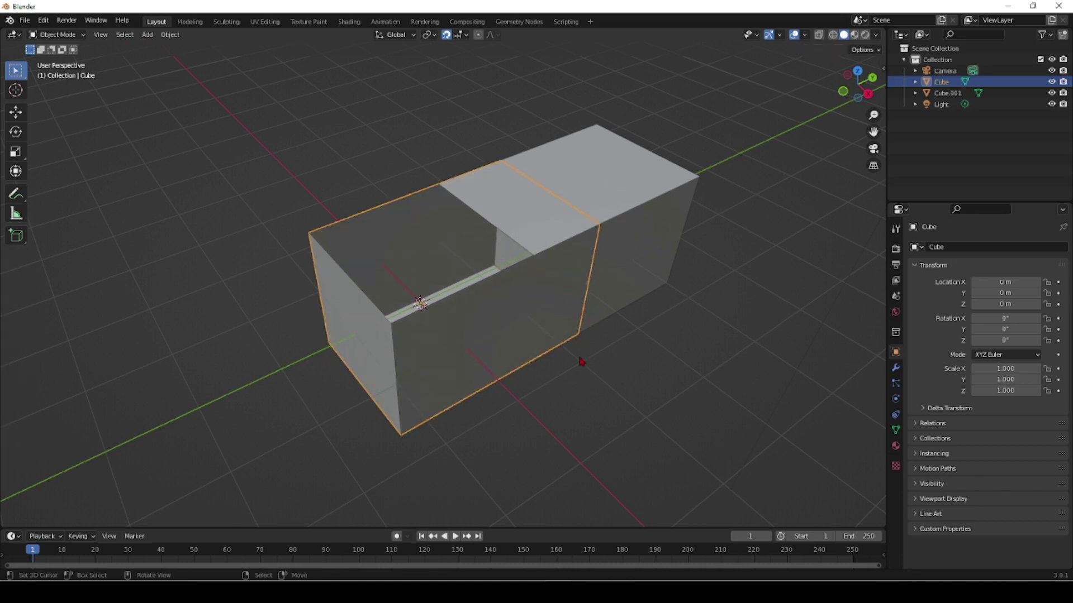
{"action": "key", "text": "shift+a"}
{"action": "mouse_move", "coordinate": [581, 353]}
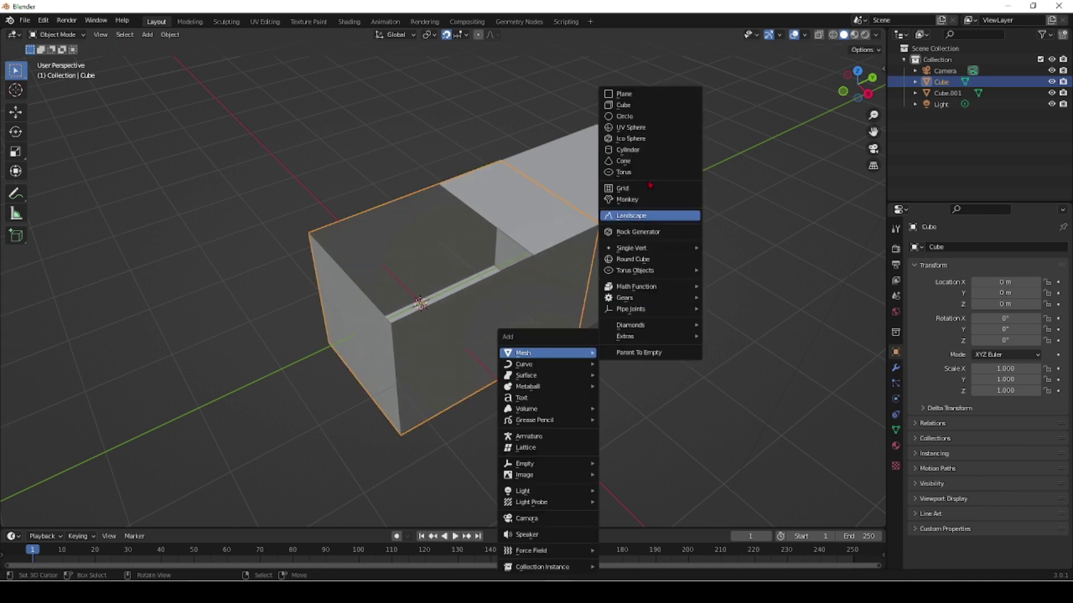
{"action": "left_click", "coordinate": [629, 105]}
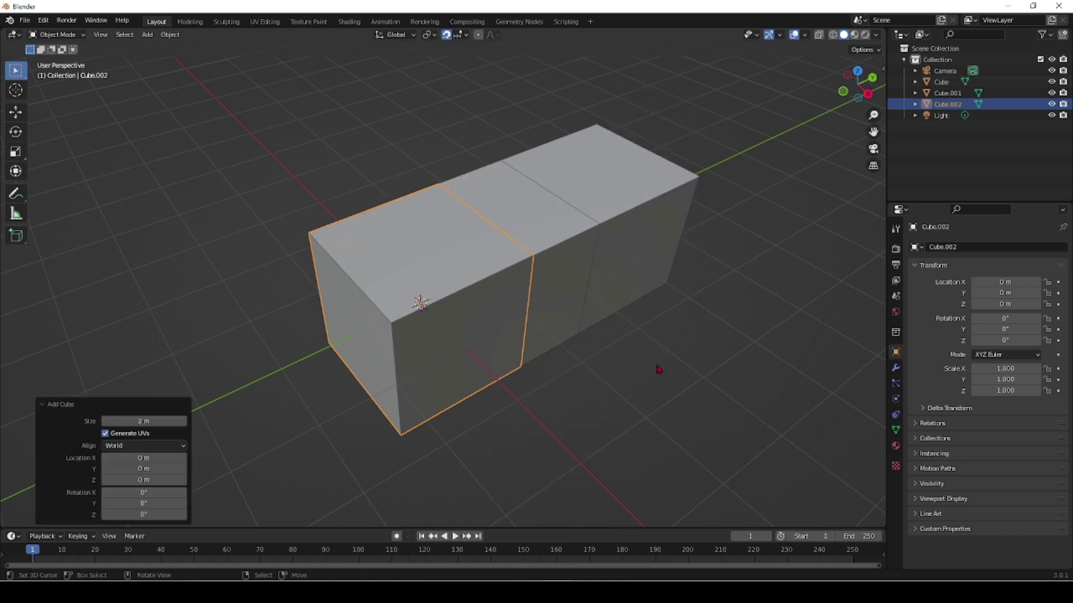
Step: Move the new cube with increment snapping 3 m up along Z, and on to X -4 m, Y -2 m, Z 4 m
{"action": "key", "text": "g"}
{"action": "key", "text": "z"}
{"action": "left_click", "coordinate": [647, 191]}
{"action": "middle_click_drag", "start_coordinate": [647, 190], "coordinate": [700, 336]}
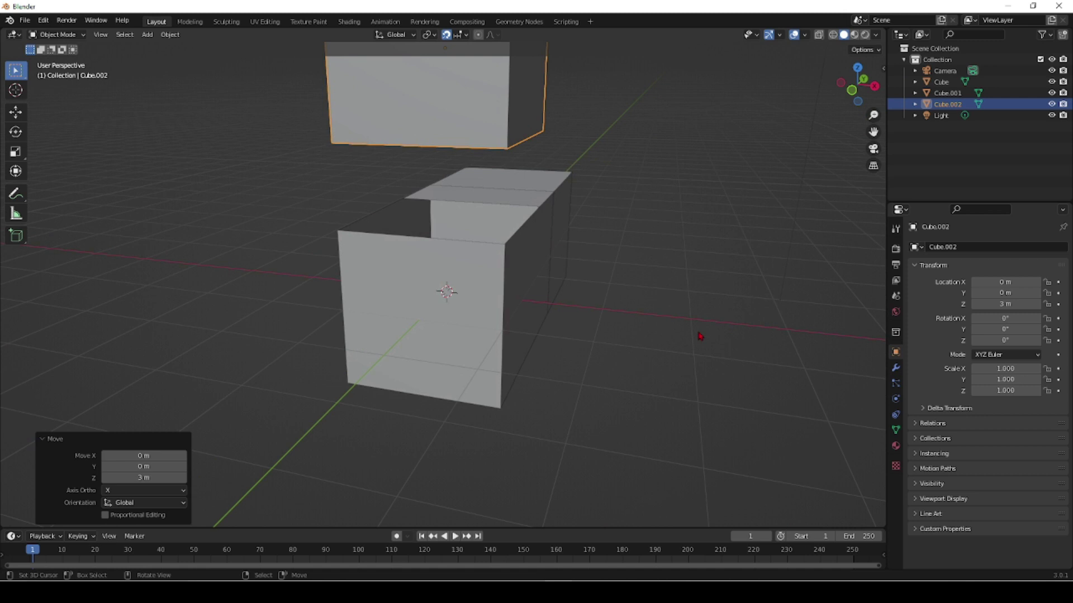
{"action": "scroll", "coordinate": [700, 335], "scroll_direction": "down", "scroll_amount": 4}
{"action": "middle_click_drag", "start_coordinate": [675, 277], "coordinate": [663, 289]}
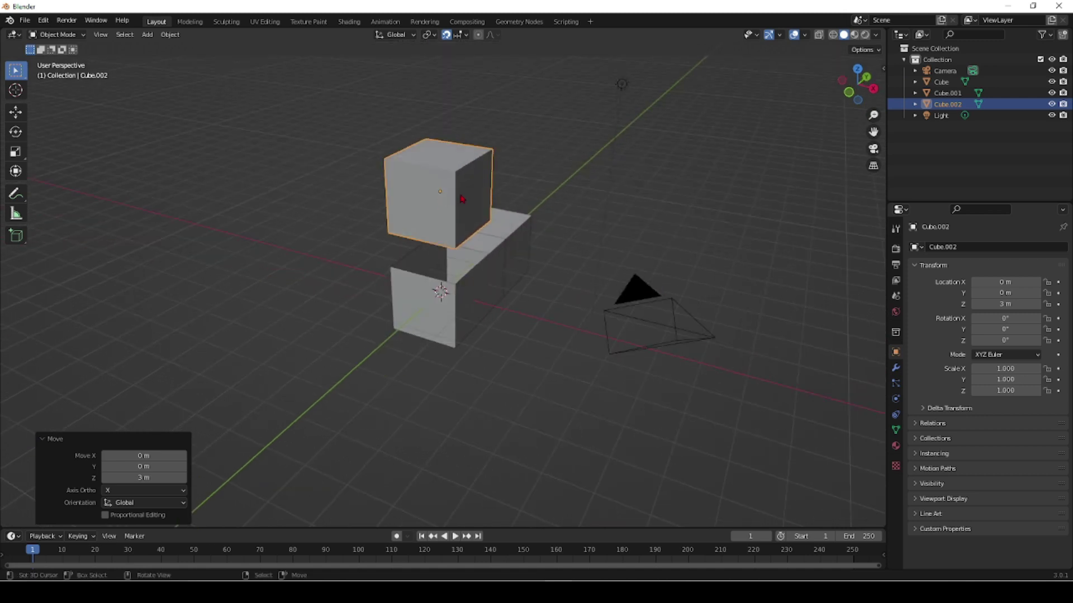
{"action": "key", "text": "g"}
{"action": "left_click", "coordinate": [384, 328]}
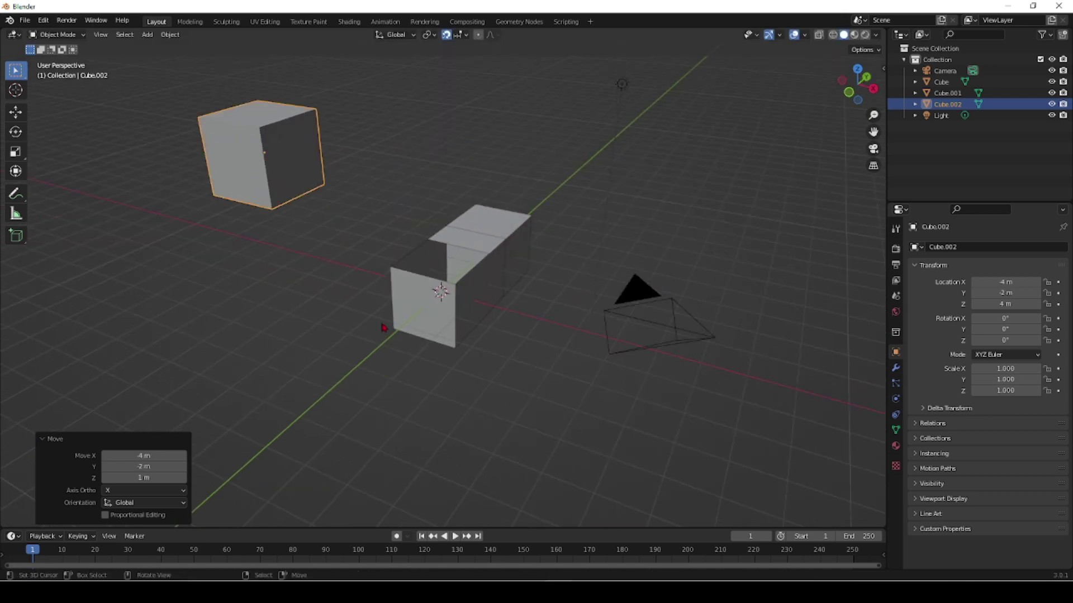
Step: Turn off snapping and examine the raised cube's position relative to the open box
{"action": "left_click", "coordinate": [445, 34]}
{"action": "middle_click_drag", "start_coordinate": [338, 351], "coordinate": [313, 335]}
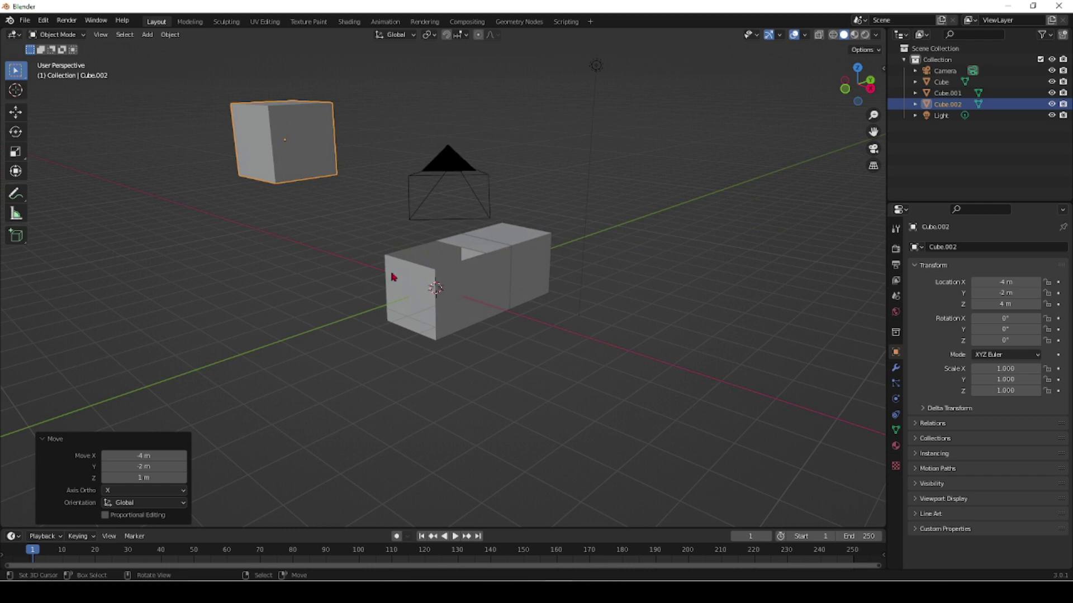
{"action": "scroll", "coordinate": [391, 280], "scroll_direction": "up", "scroll_amount": 3}
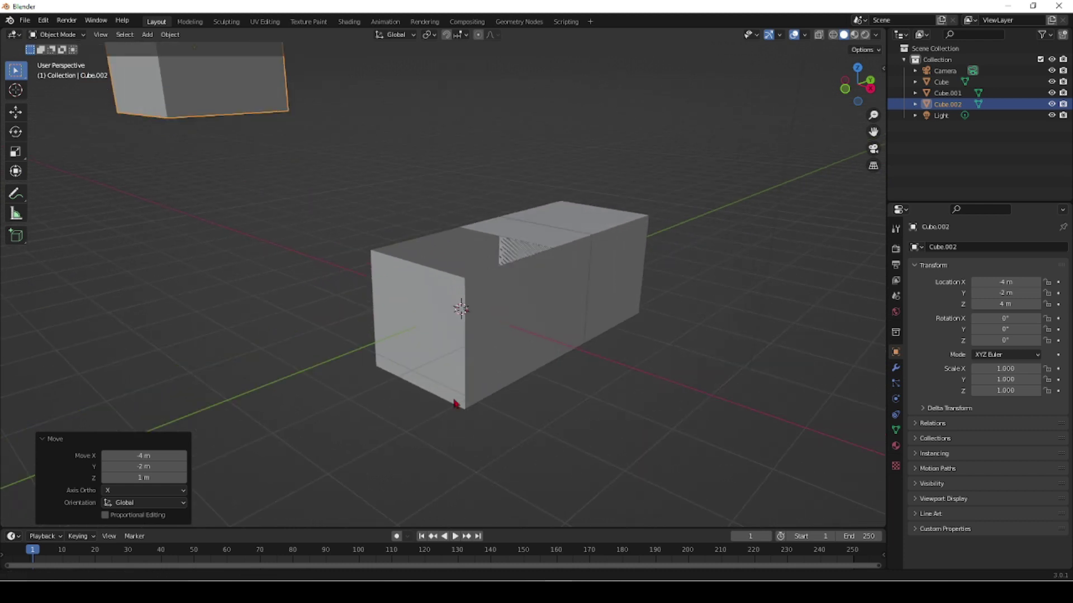
{"action": "middle_click_drag", "start_coordinate": [456, 403], "coordinate": [315, 223]}
{"action": "middle_click_drag", "start_coordinate": [342, 289], "coordinate": [320, 203]}
{"action": "middle_click_drag", "start_coordinate": [400, 229], "coordinate": [606, 364]}
{"action": "middle_click_drag", "start_coordinate": [438, 372], "coordinate": [333, 246]}
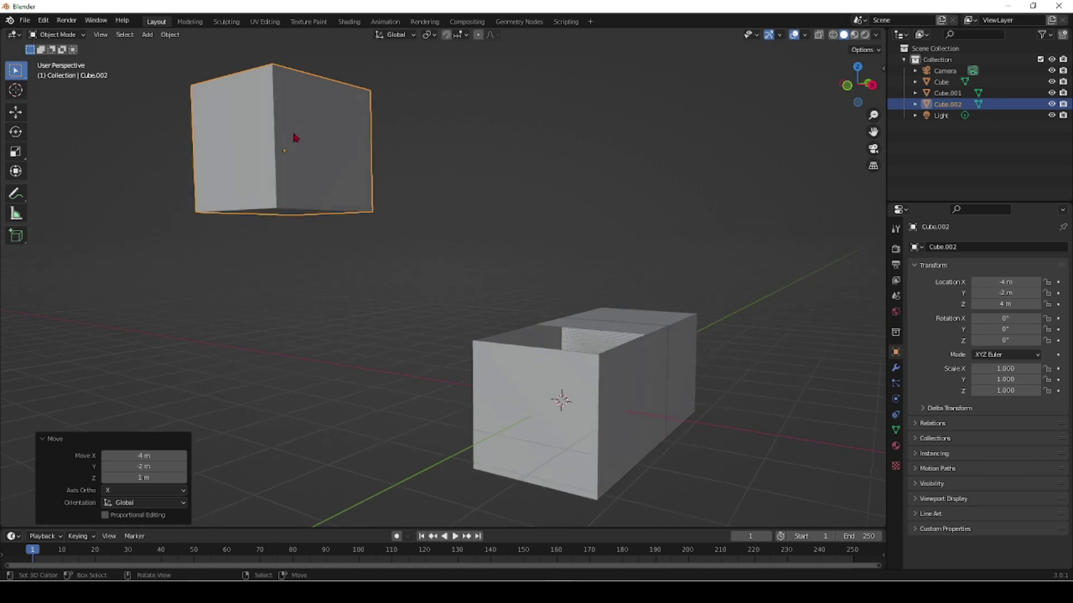
Step: Turn snapping on with the Face target, lower the new cube 2 m along Z to the boxes' top face, and check it from the front
{"action": "left_click", "coordinate": [445, 35]}
{"action": "left_click", "coordinate": [466, 35]}
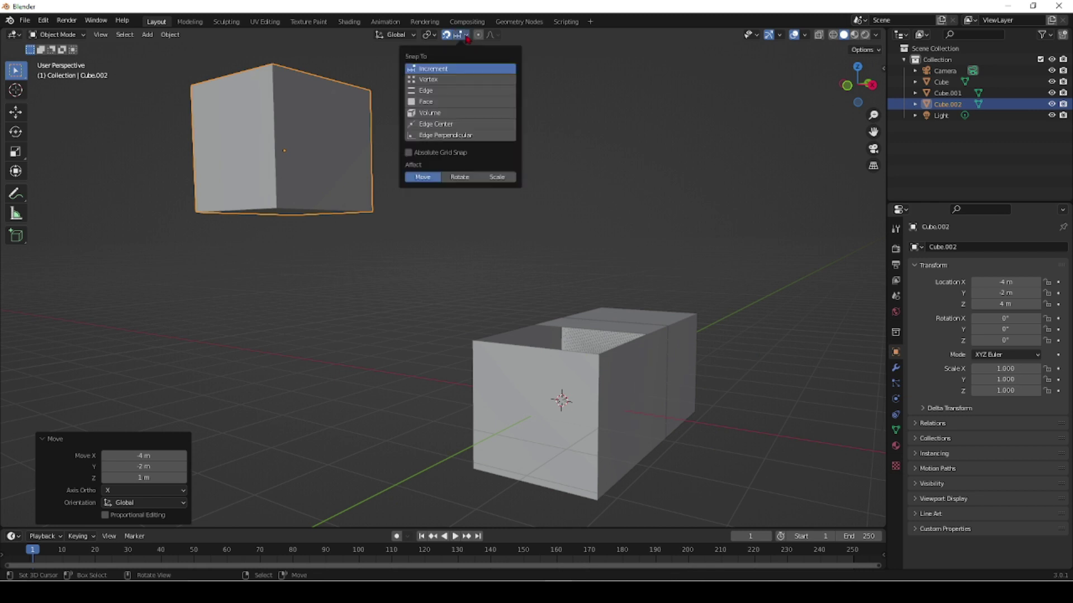
{"action": "left_click", "coordinate": [444, 101]}
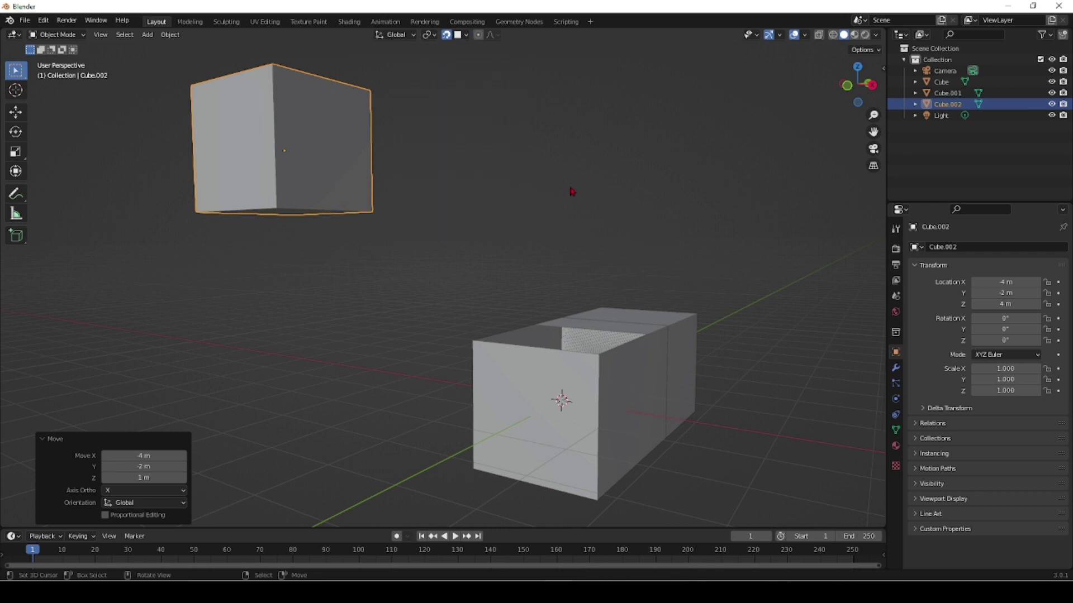
{"action": "middle_click_drag", "start_coordinate": [489, 209], "coordinate": [474, 214]}
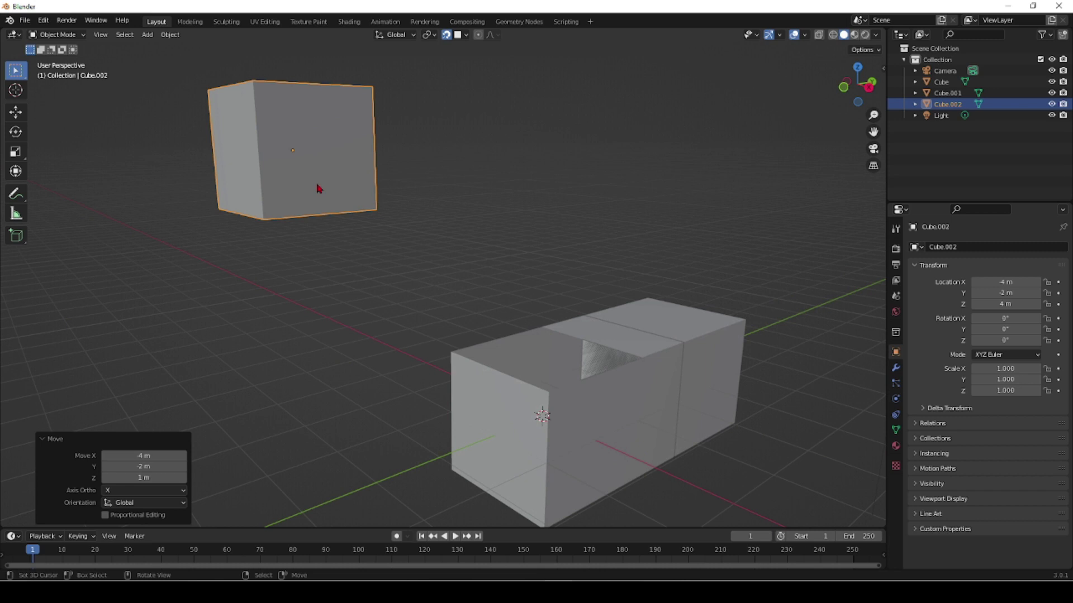
{"action": "key", "text": "g"}
{"action": "key", "text": "z"}
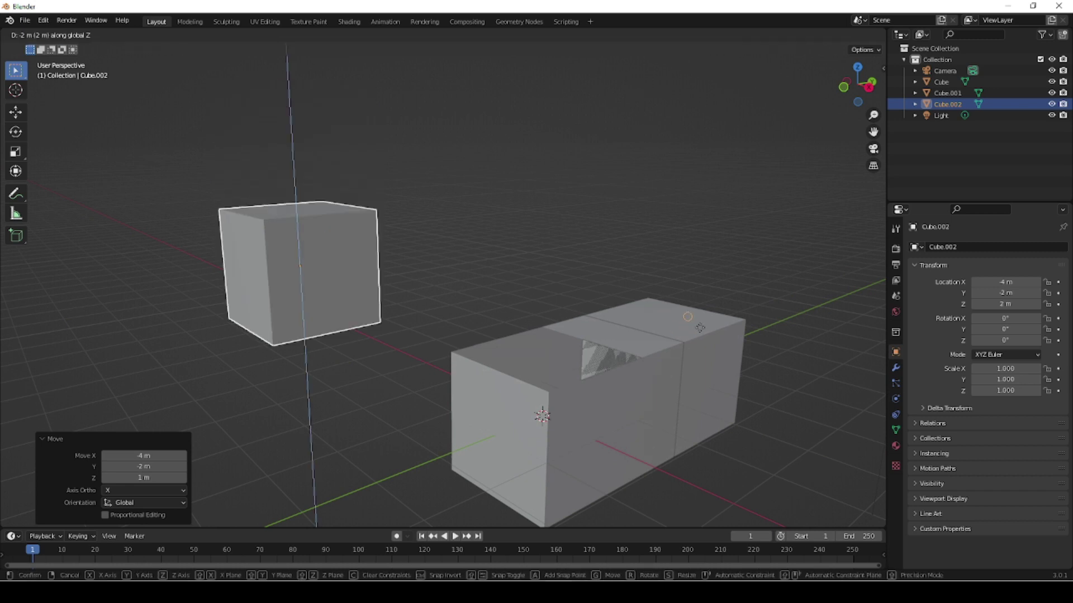
{"action": "left_click", "coordinate": [676, 323]}
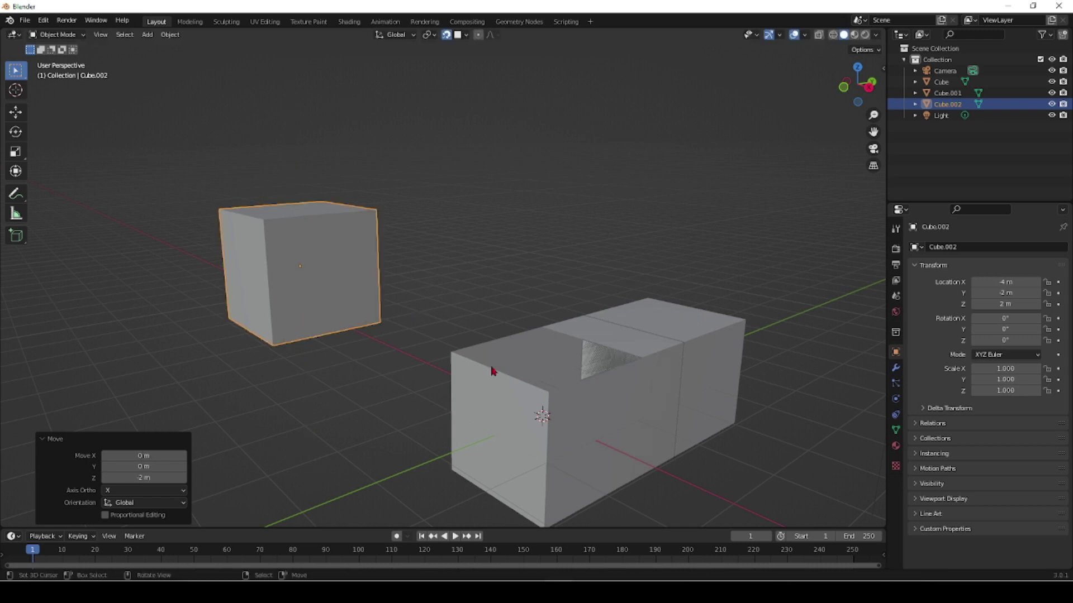
{"action": "key", "text": "KP_1"}
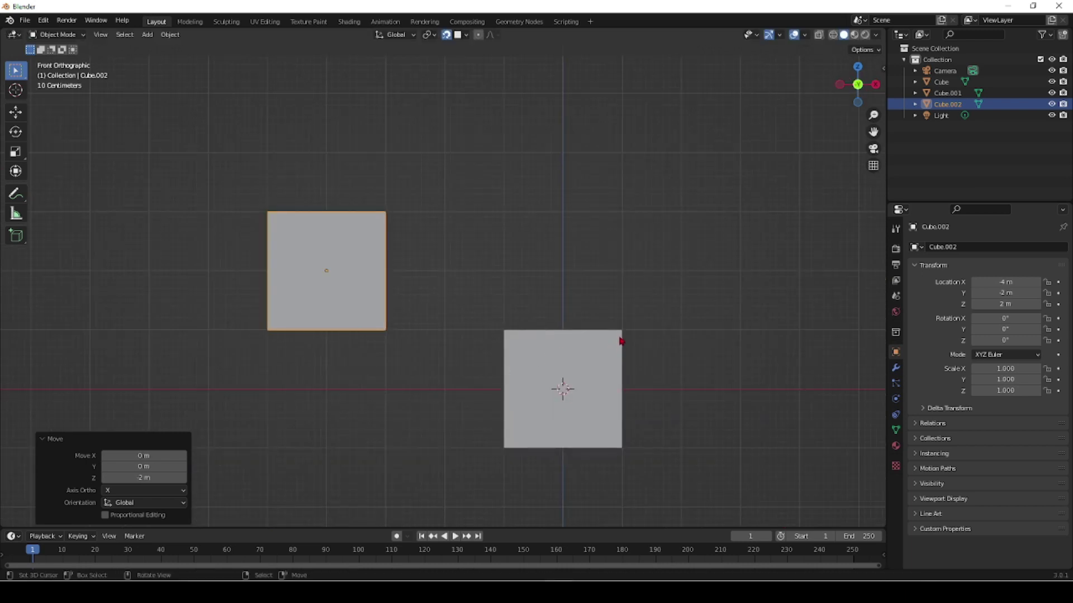
Step: Duplicate the new cube three times in a row along Y, placing the copies at about Y 1.12 m, 5.99 m and 10.06 m
{"action": "mouse_move", "coordinate": [447, 330]}
{"action": "middle_mouse_down"}
{"action": "mouse_move", "coordinate": [462, 335]}
{"action": "mouse_move", "coordinate": [345, 342]}
{"action": "mouse_move", "coordinate": [373, 363]}
{"action": "mouse_move", "coordinate": [441, 327]}
{"action": "middle_mouse_up"}
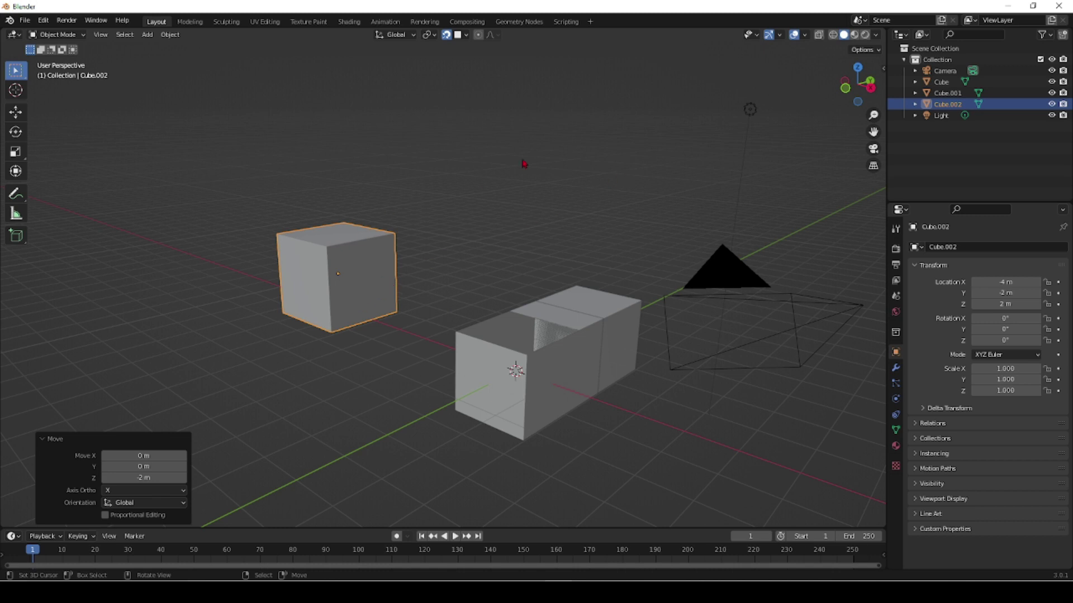
{"action": "mouse_move", "coordinate": [391, 359]}
{"action": "middle_mouse_down"}
{"action": "mouse_move", "coordinate": [419, 335]}
{"action": "mouse_move", "coordinate": [371, 371]}
{"action": "mouse_move", "coordinate": [383, 352]}
{"action": "middle_mouse_up"}
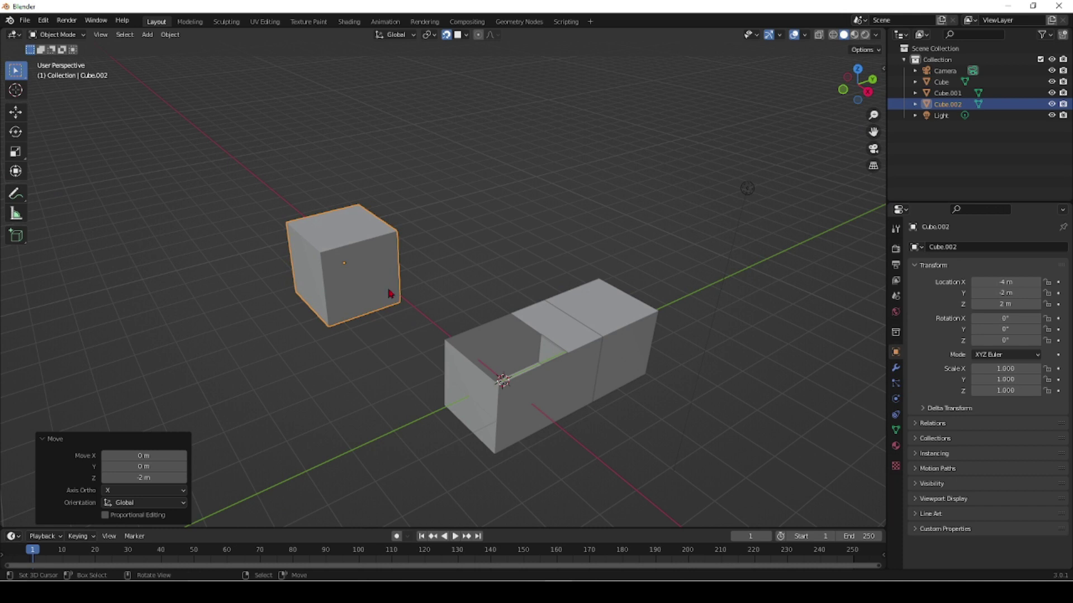
{"action": "key", "text": "shift+d"}
{"action": "left_click", "coordinate": [490, 240]}
{"action": "key", "text": "shift+d"}
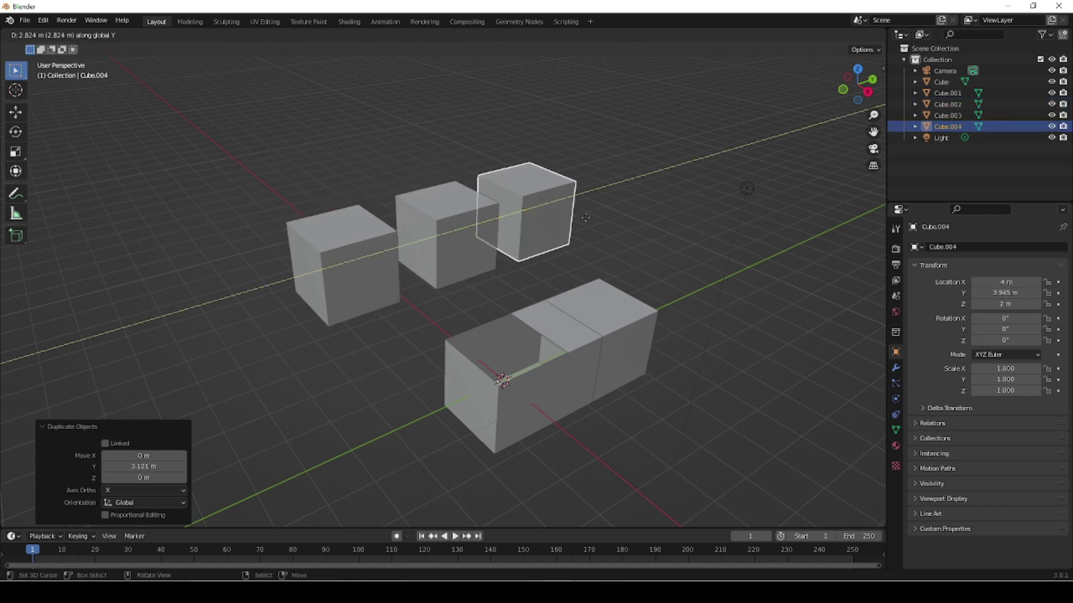
{"action": "left_click", "coordinate": [615, 209]}
{"action": "key", "text": "shift+d"}
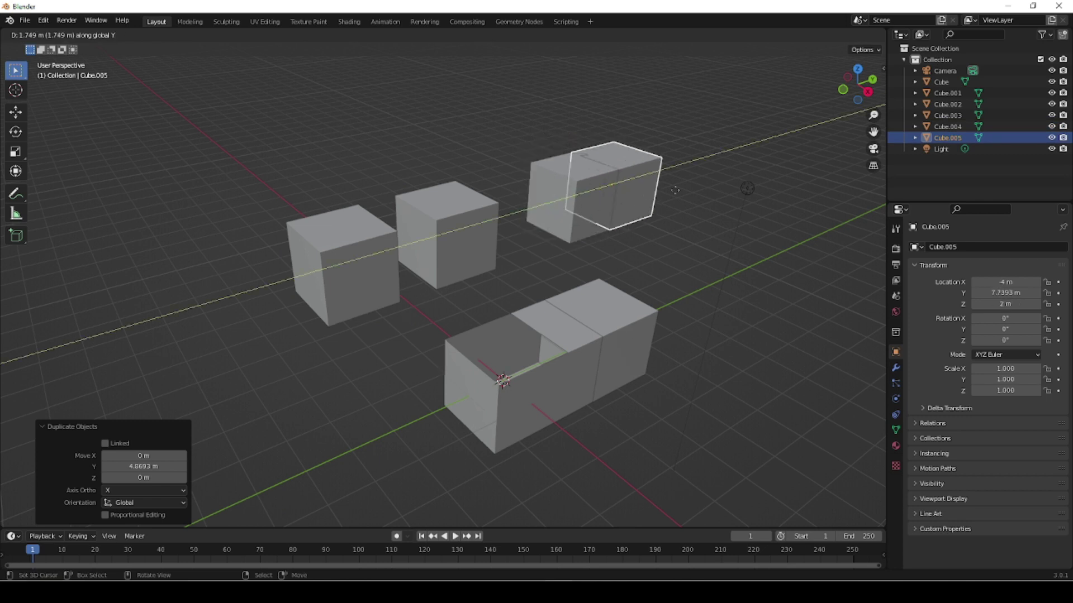
{"action": "left_click", "coordinate": [658, 210]}
Step: Raise the third cube in the row along Z to about 3.58 m and the second cube to about 2.75 m
{"action": "left_click", "coordinate": [583, 216]}
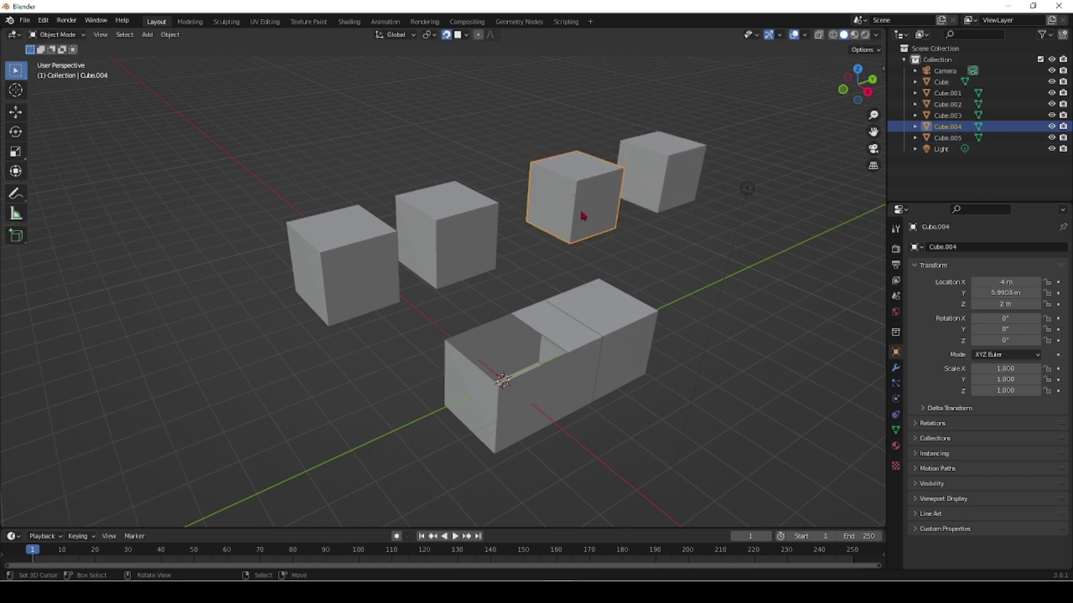
{"action": "key", "text": "g"}
{"action": "key", "text": "z"}
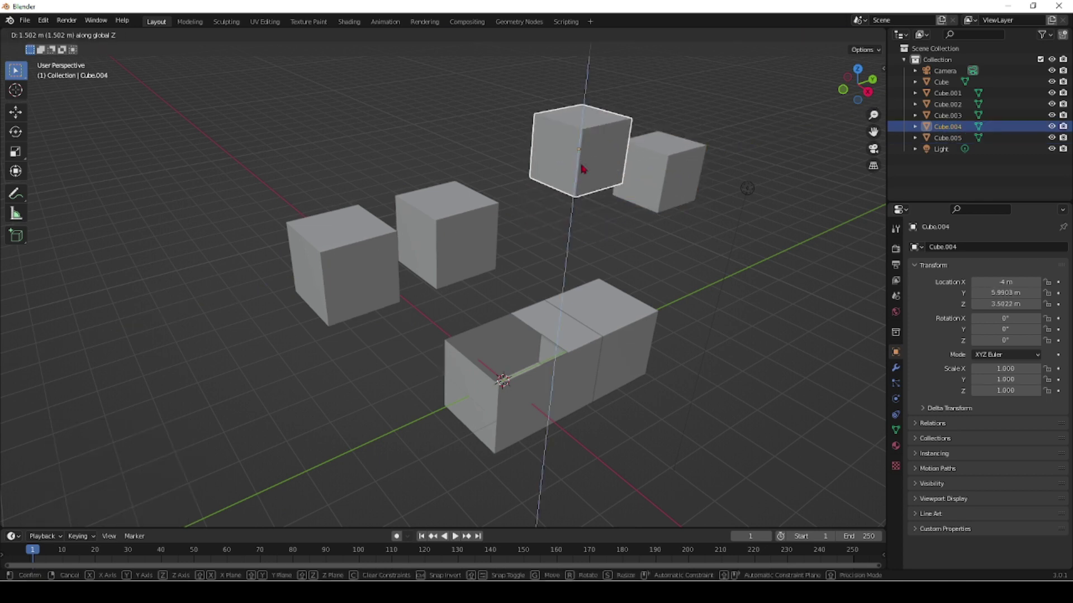
{"action": "left_click", "coordinate": [477, 253]}
{"action": "left_click", "coordinate": [477, 253]}
{"action": "key", "text": "g"}
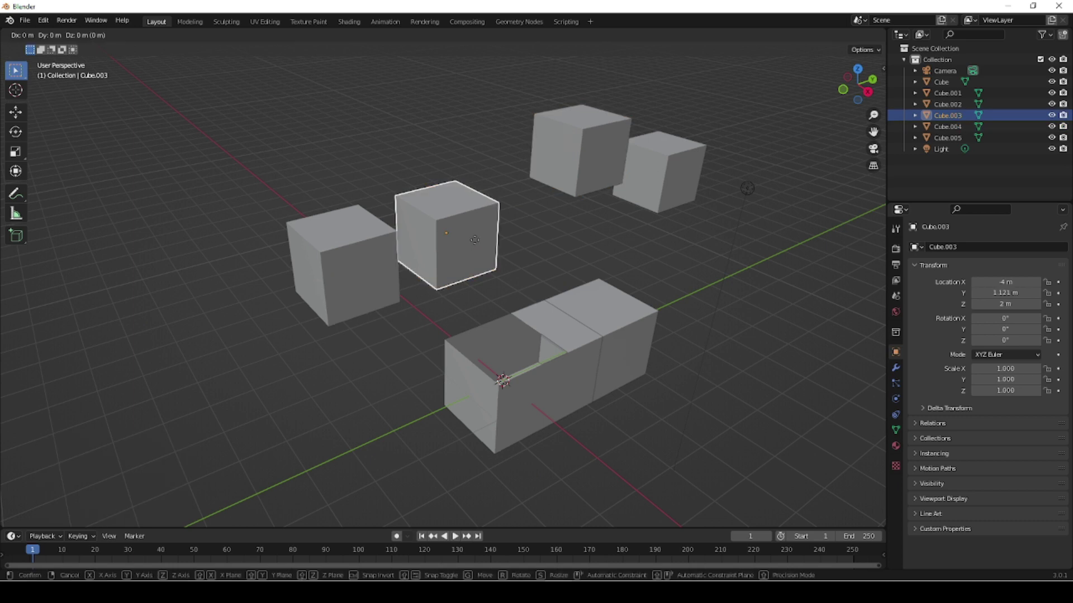
{"action": "key", "text": "z"}
{"action": "left_click", "coordinate": [474, 221]}
Step: Raise the fourth cube in the row about 2.77 m along Z and clear the selection
{"action": "left_click", "coordinate": [665, 215]}
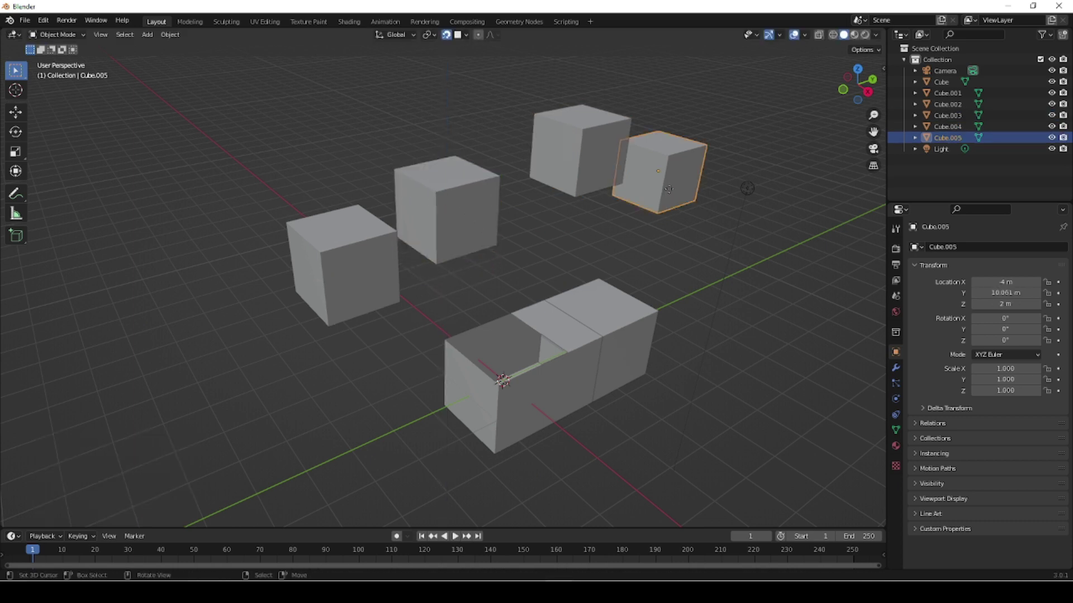
{"action": "key", "text": "g"}
{"action": "key", "text": "z"}
{"action": "left_click", "coordinate": [678, 106]}
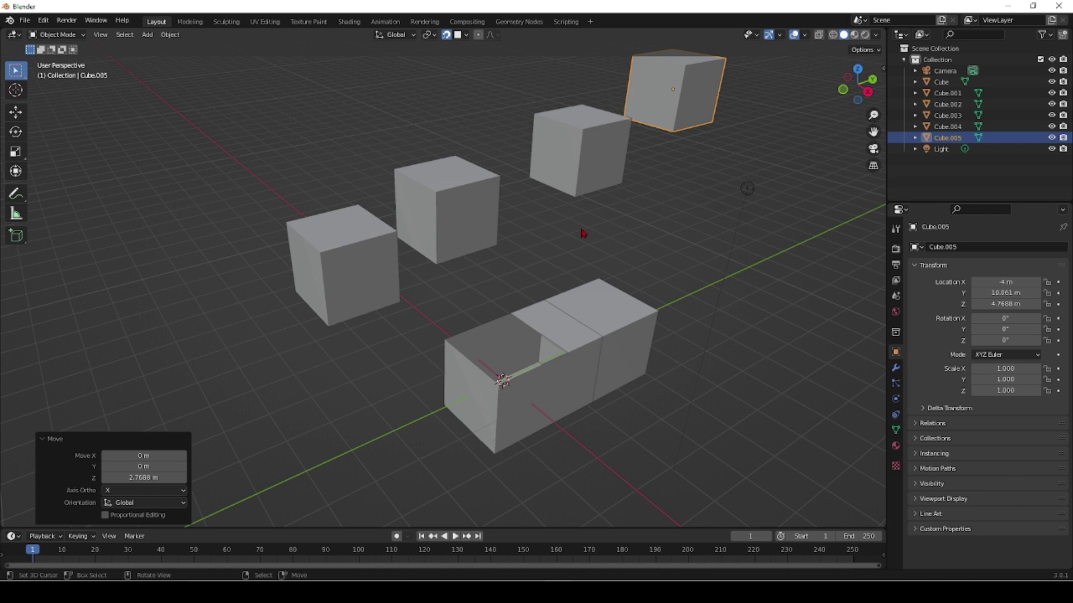
{"action": "left_click", "coordinate": [656, 246]}
{"action": "middle_click_drag", "start_coordinate": [656, 247], "coordinate": [573, 236]}
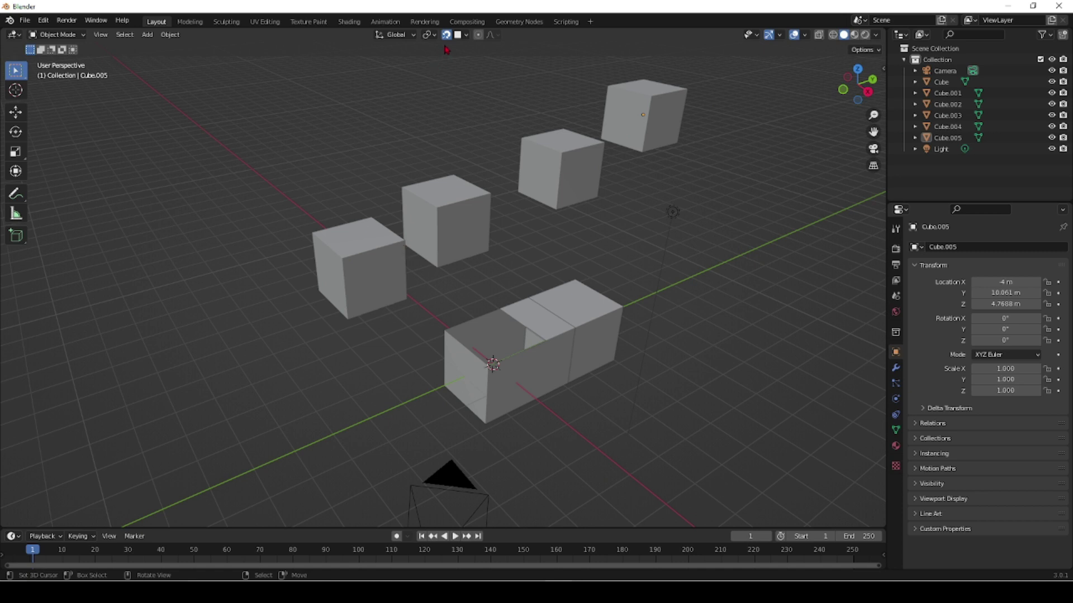
Step: Lower the second cube along Z, snapping it to the first cube's top face at Z 2 m
{"action": "left_click", "coordinate": [442, 206]}
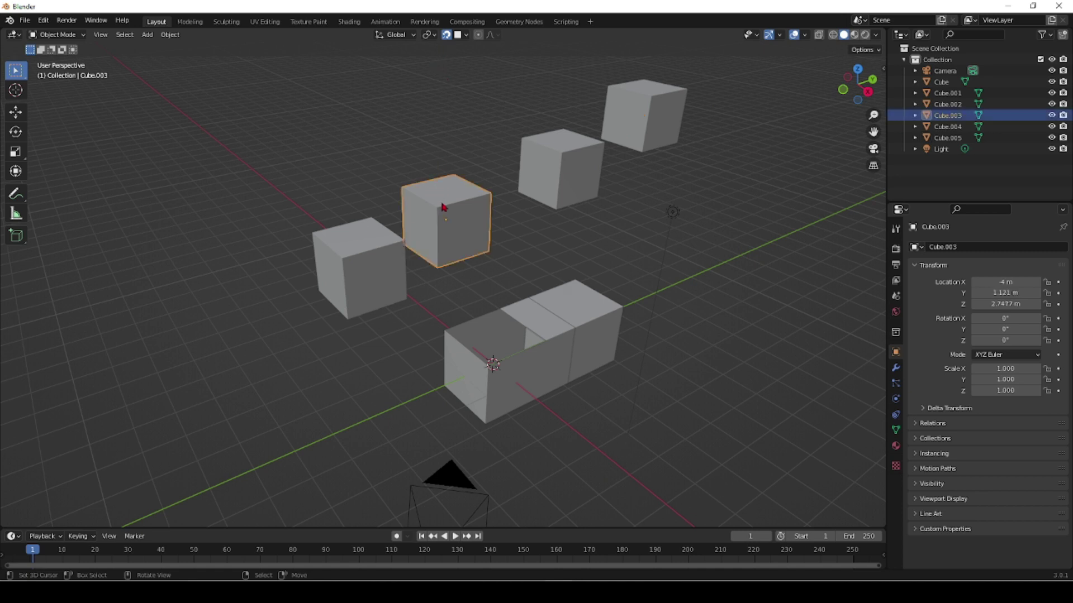
{"action": "key", "text": "g"}
{"action": "key", "text": "z"}
{"action": "left_click", "coordinate": [371, 244]}
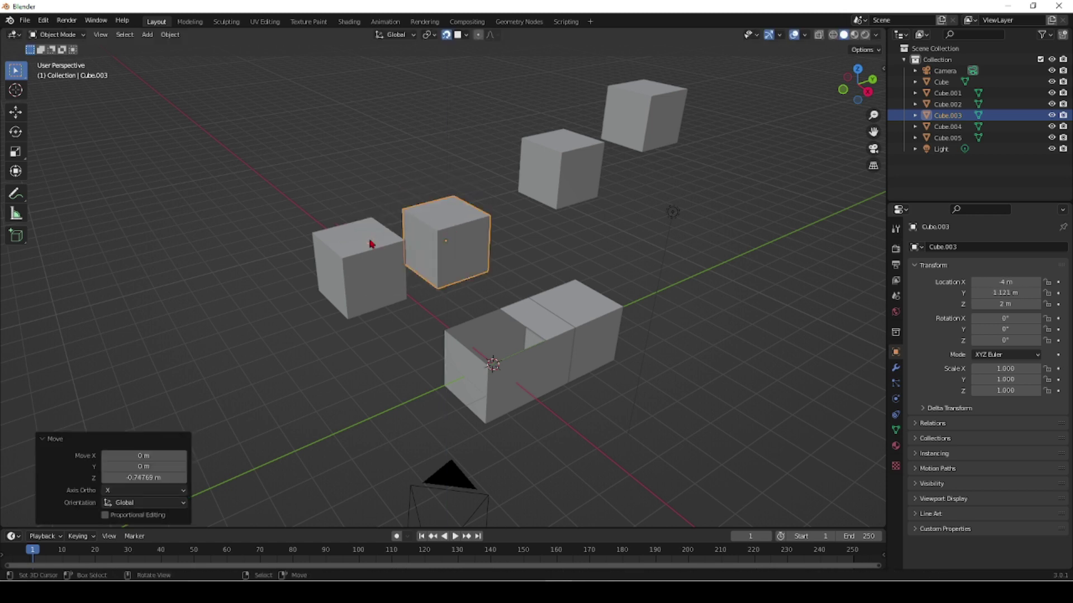
Step: Snap the third cube along Z to the first cube's top face, reaching Z 4 m, and inspect the row's alignment
{"action": "left_click", "coordinate": [579, 173]}
{"action": "key", "text": "g"}
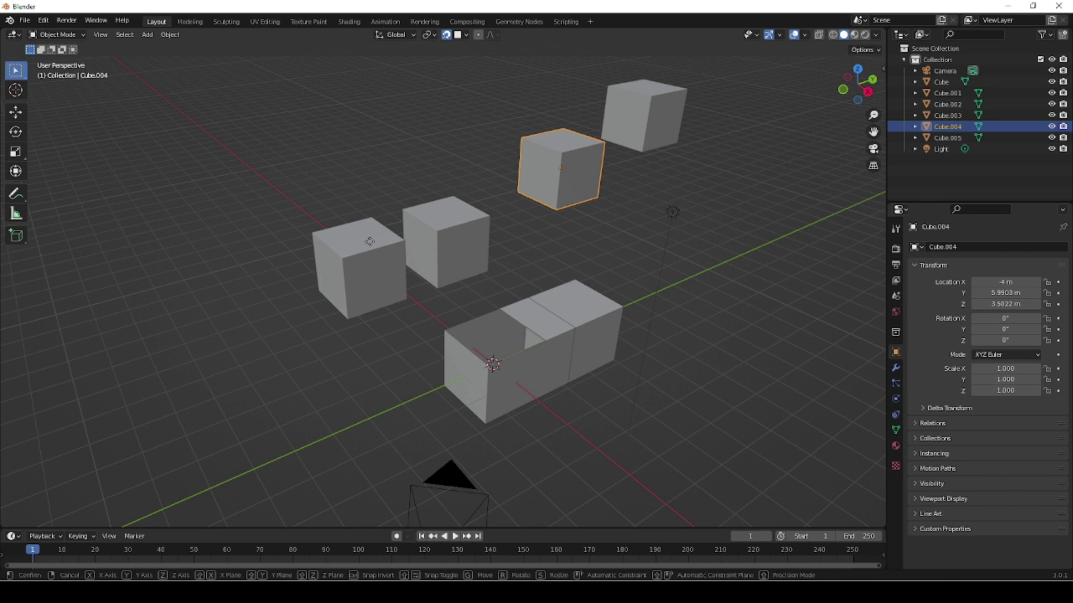
{"action": "key", "text": "z"}
{"action": "left_click", "coordinate": [370, 244]}
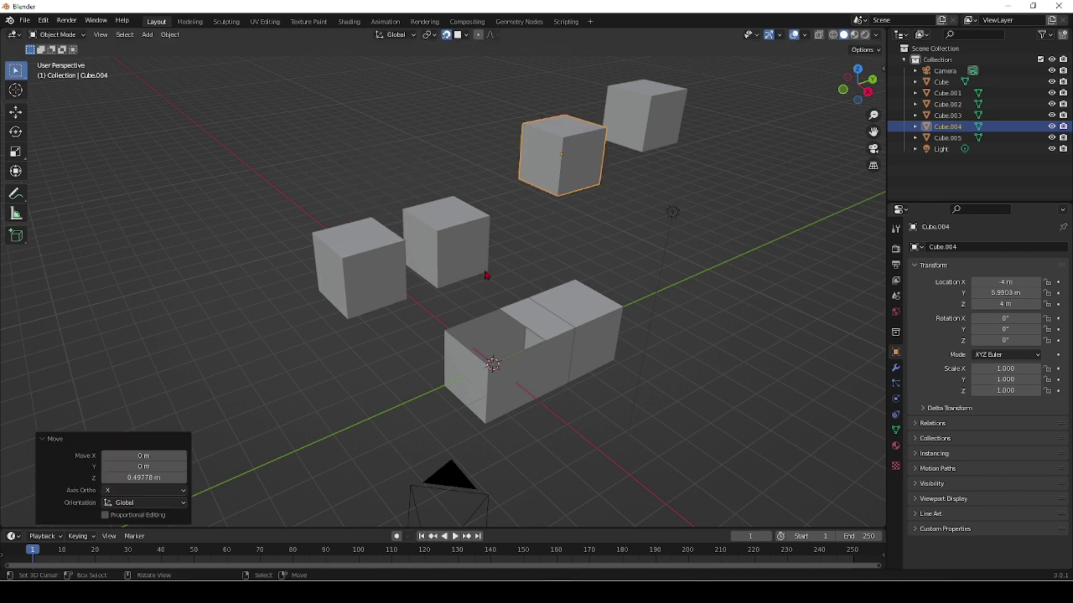
{"action": "middle_click_drag", "start_coordinate": [555, 257], "coordinate": [584, 251]}
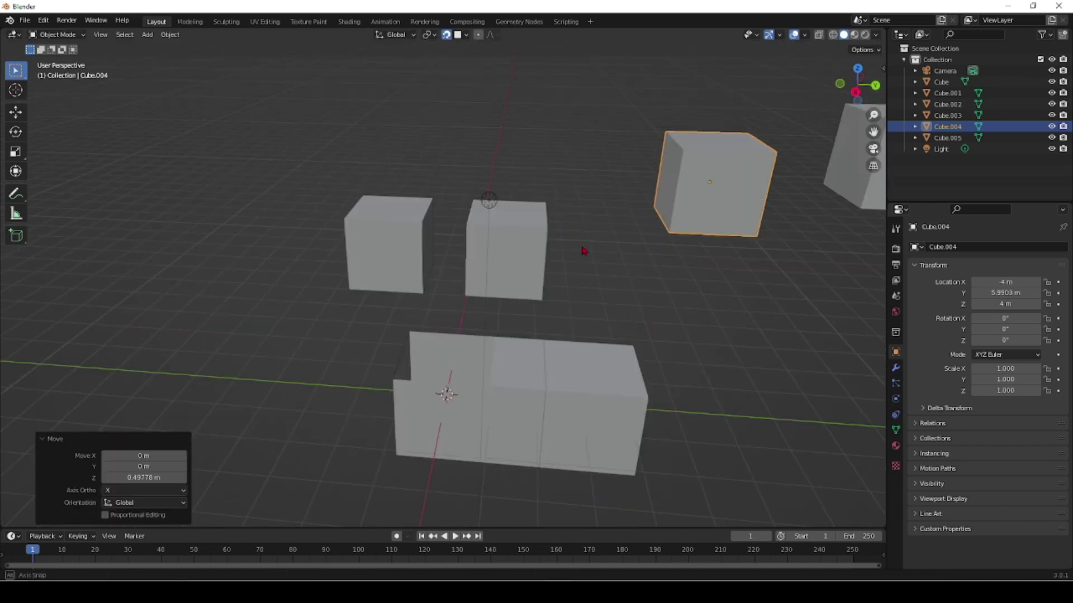
{"action": "scroll", "coordinate": [598, 263], "scroll_direction": "up", "scroll_amount": 2}
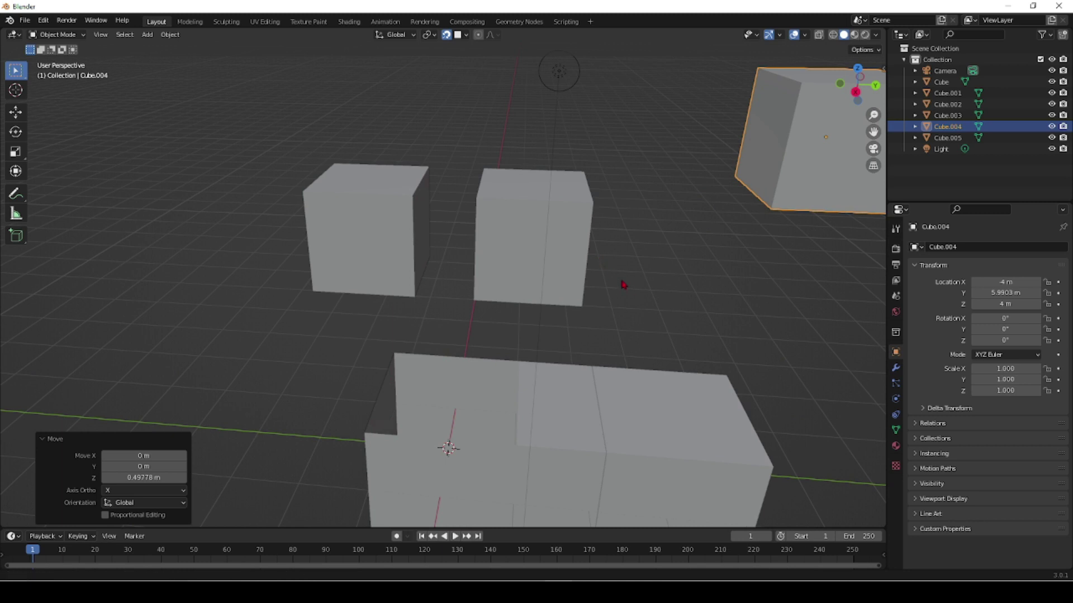
{"action": "middle_click_drag", "start_coordinate": [632, 287], "coordinate": [421, 274], "text": "shift"}
{"action": "scroll", "coordinate": [421, 274], "scroll_direction": "down", "scroll_amount": 5}
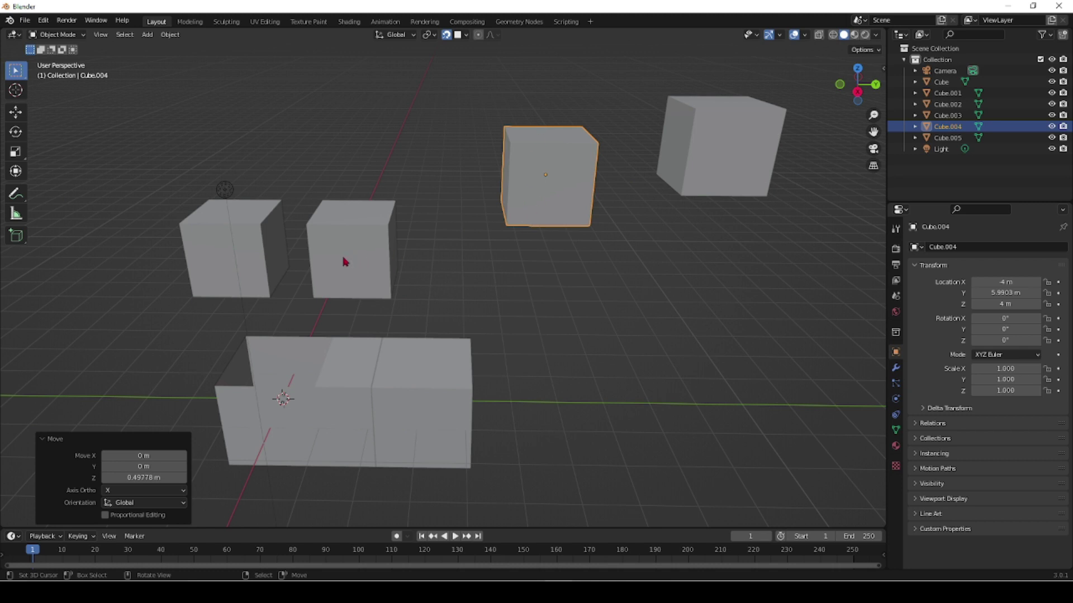
Step: Undo the face-snapped moves of the third and second cubes
{"action": "key", "text": "ctrl+z"}
{"action": "left_click", "coordinate": [393, 263], "text": "ctrl"}
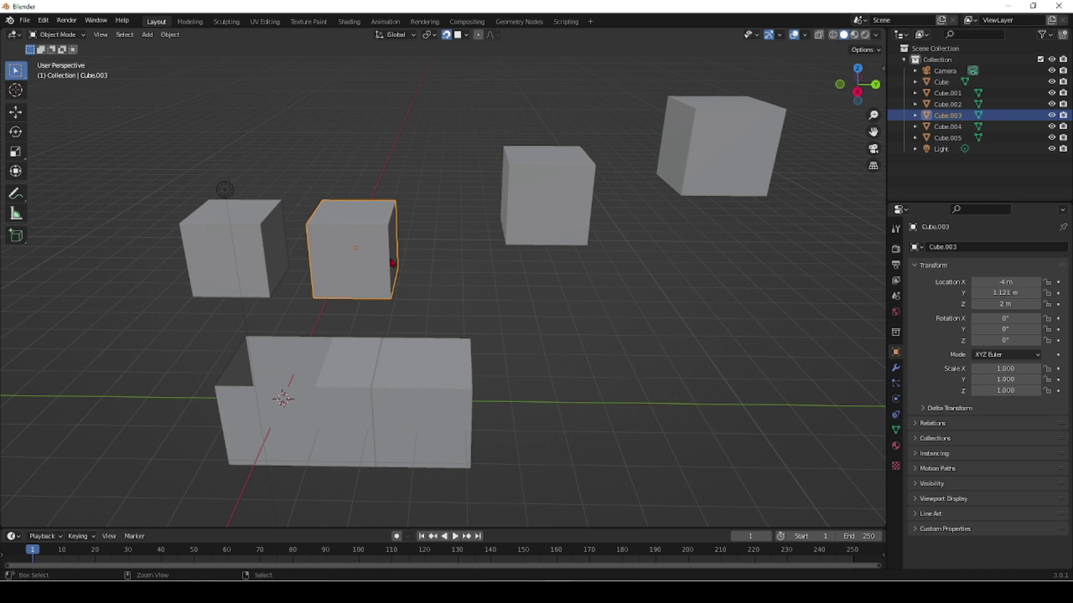
{"action": "key", "text": "ctrl+z"}
Step: Delete the opened box, the box joined to it, the light and the camera, keeping the four raised cubes
{"action": "scroll", "coordinate": [416, 282], "scroll_direction": "up", "scroll_amount": 1}
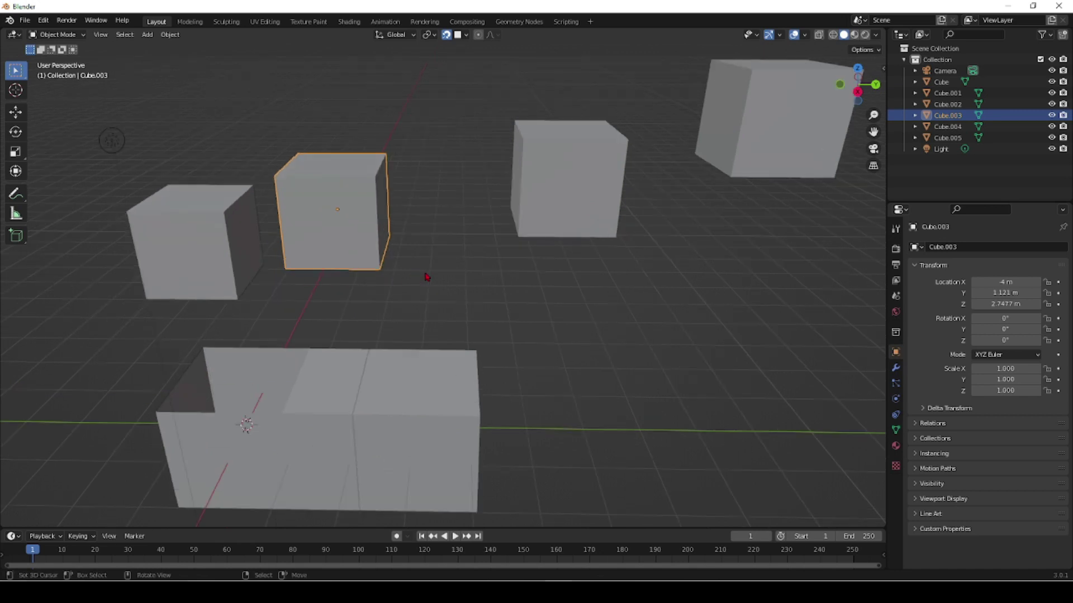
{"action": "middle_click_drag", "start_coordinate": [322, 305], "coordinate": [365, 305], "text": "shift"}
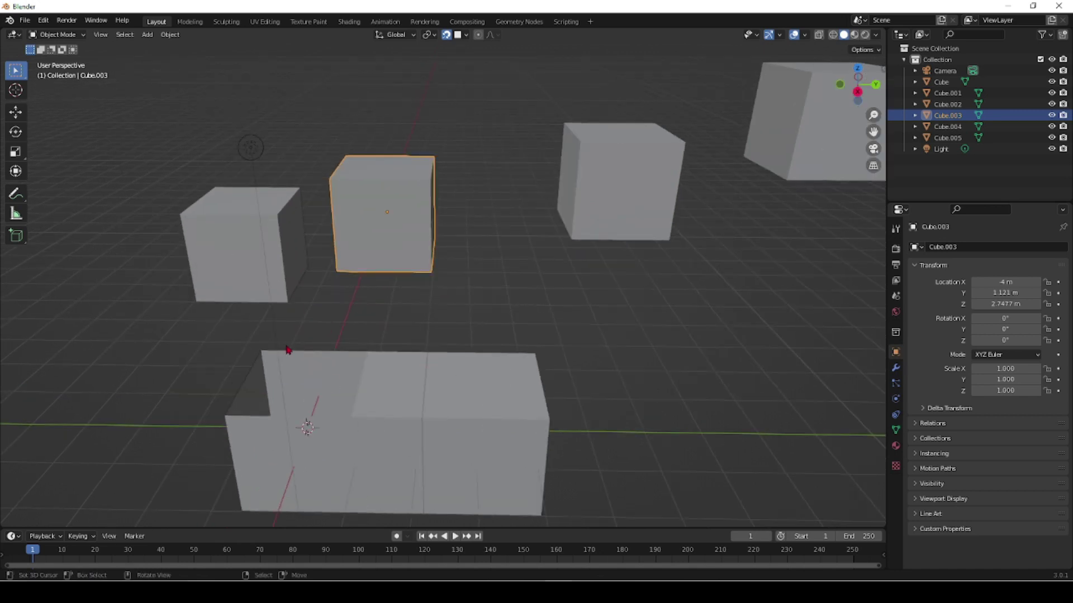
{"action": "left_click_drag", "start_coordinate": [211, 339], "coordinate": [686, 527]}
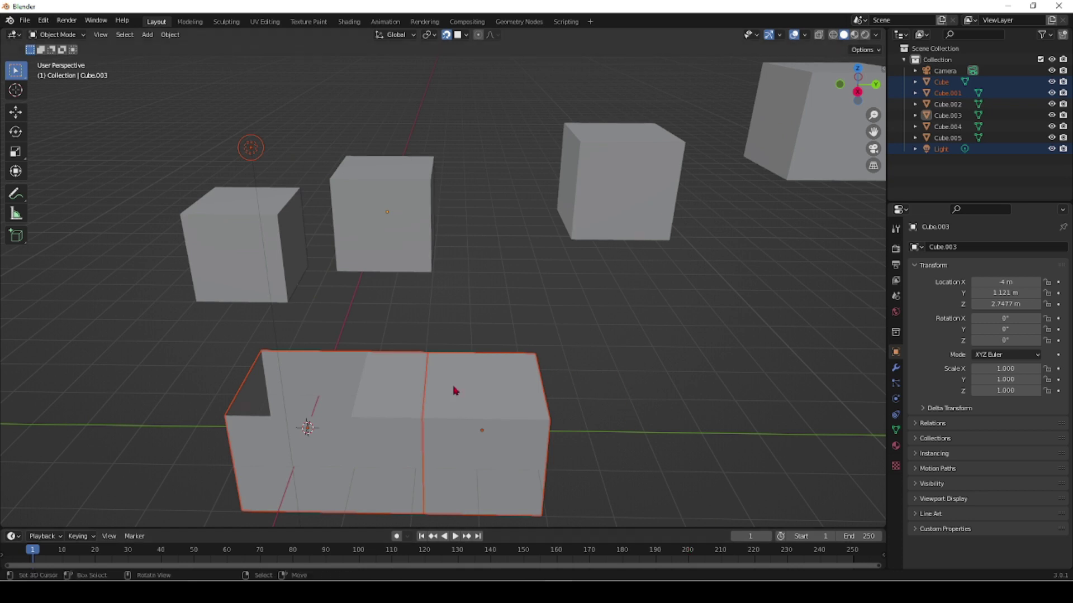
{"action": "key", "text": "Delete"}
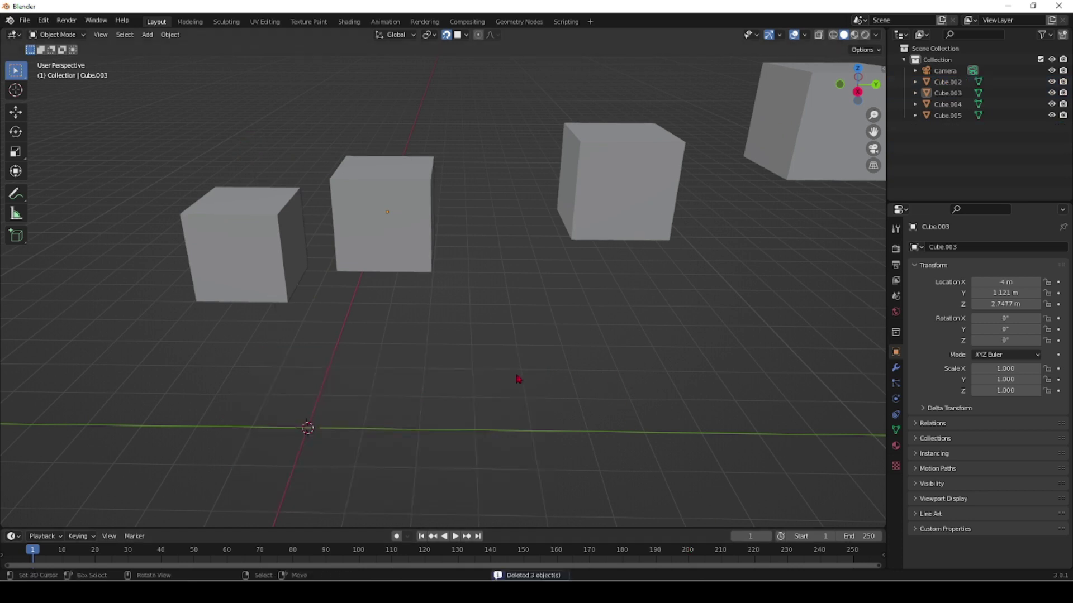
Step: From the right orthographic view, annotate a freehand horizontal line across all four cubes at the first cube's top face level
{"action": "key", "text": "KP_1"}
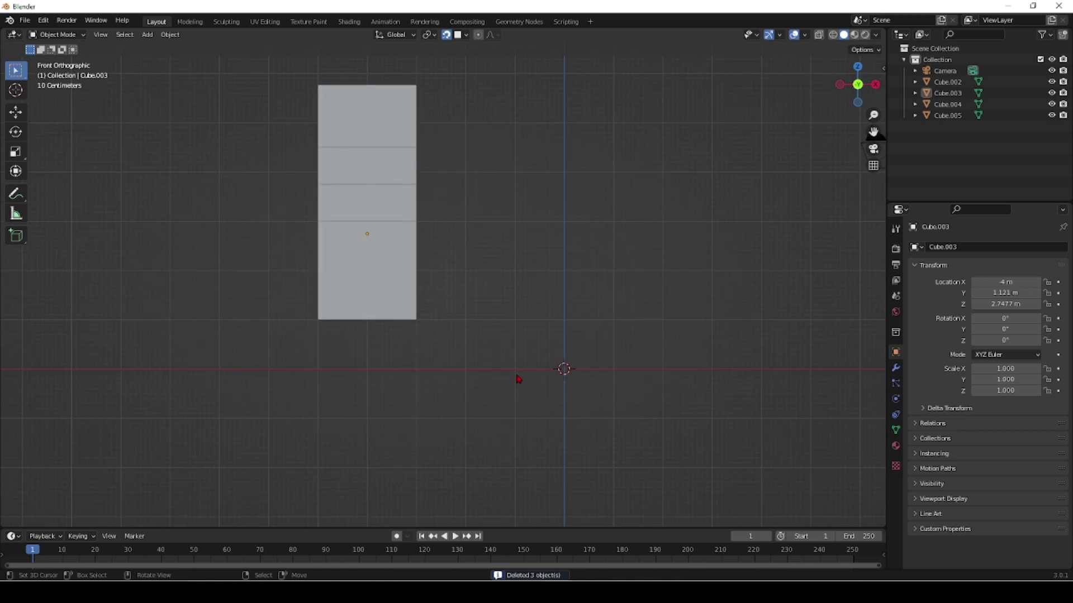
{"action": "key", "text": "KP_3"}
{"action": "middle_click_drag", "start_coordinate": [619, 321], "coordinate": [527, 363], "text": "shift"}
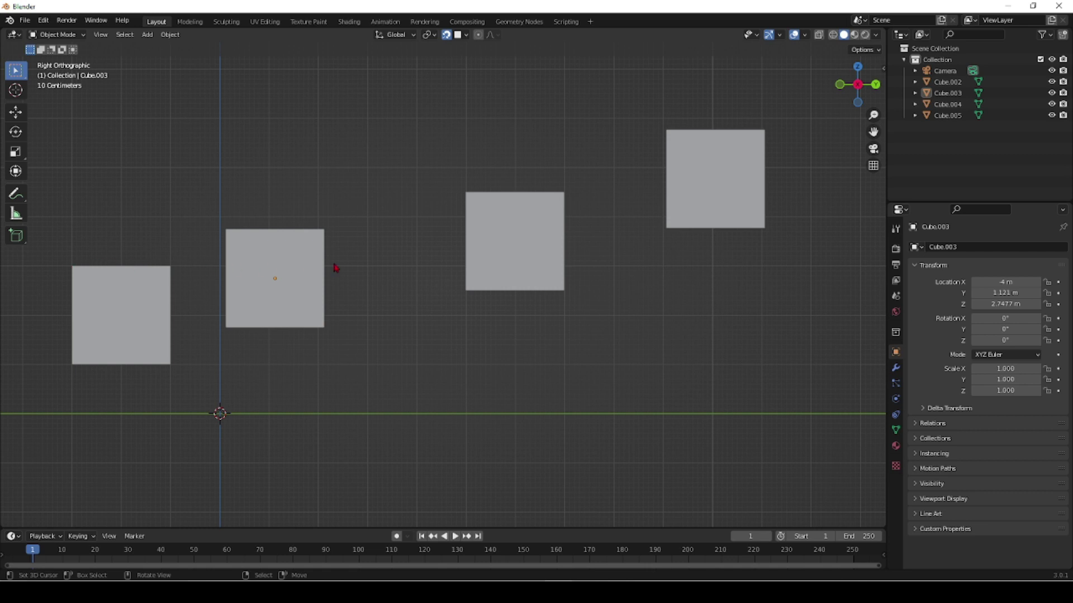
{"action": "left_click", "coordinate": [17, 194]}
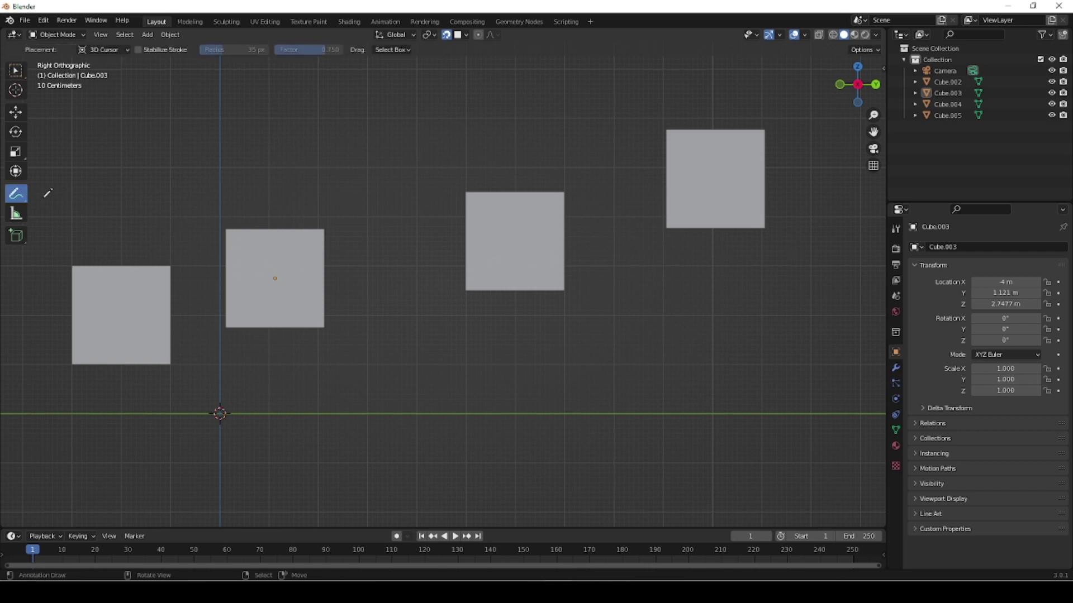
{"action": "left_click_drag", "start_coordinate": [49, 266], "coordinate": [823, 263]}
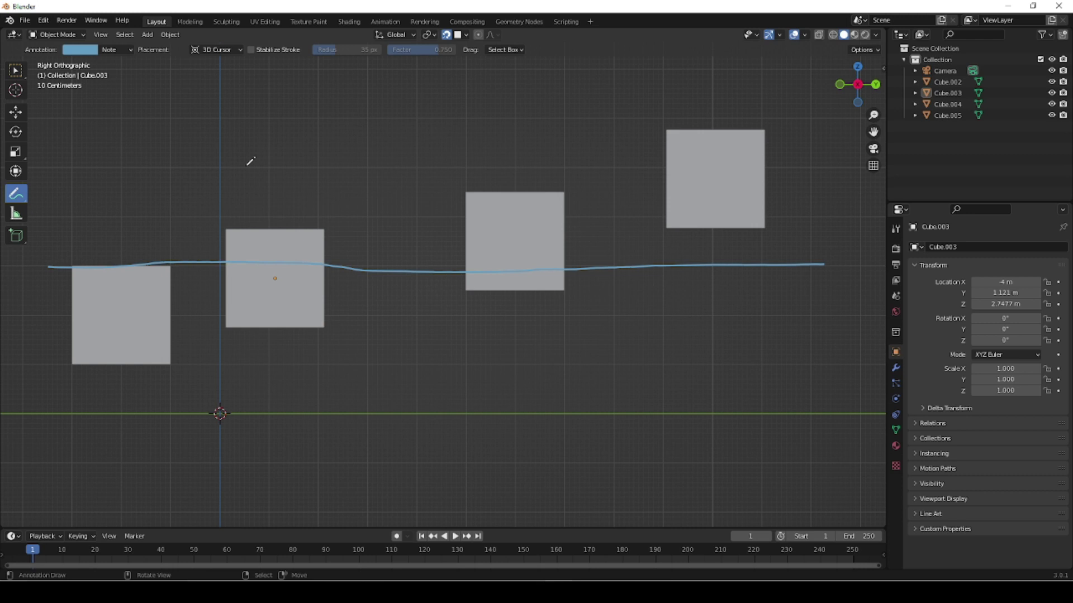
Step: Switch from annotating to the Cursor tool and select the third and fourth cubes in turn to compare their heights with the line
{"action": "left_click", "coordinate": [17, 90]}
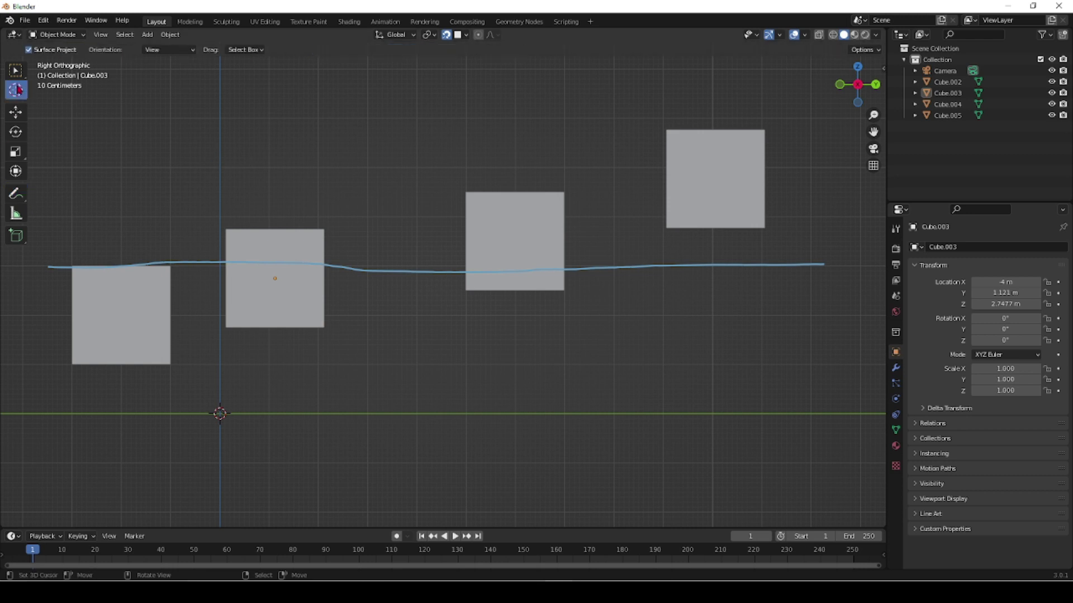
{"action": "left_click", "coordinate": [514, 240]}
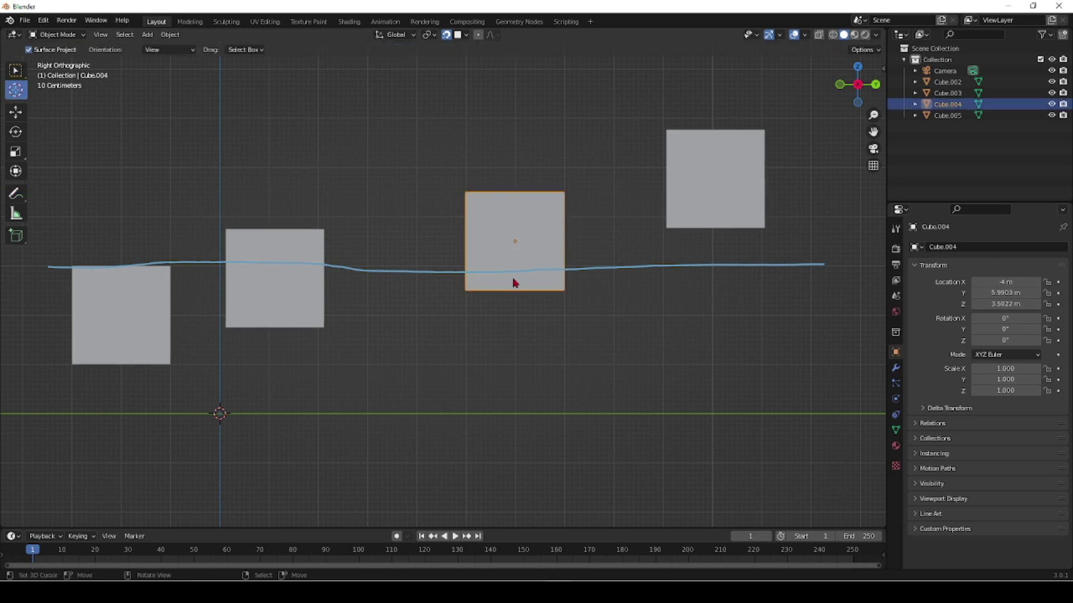
{"action": "right_click", "coordinate": [743, 199]}
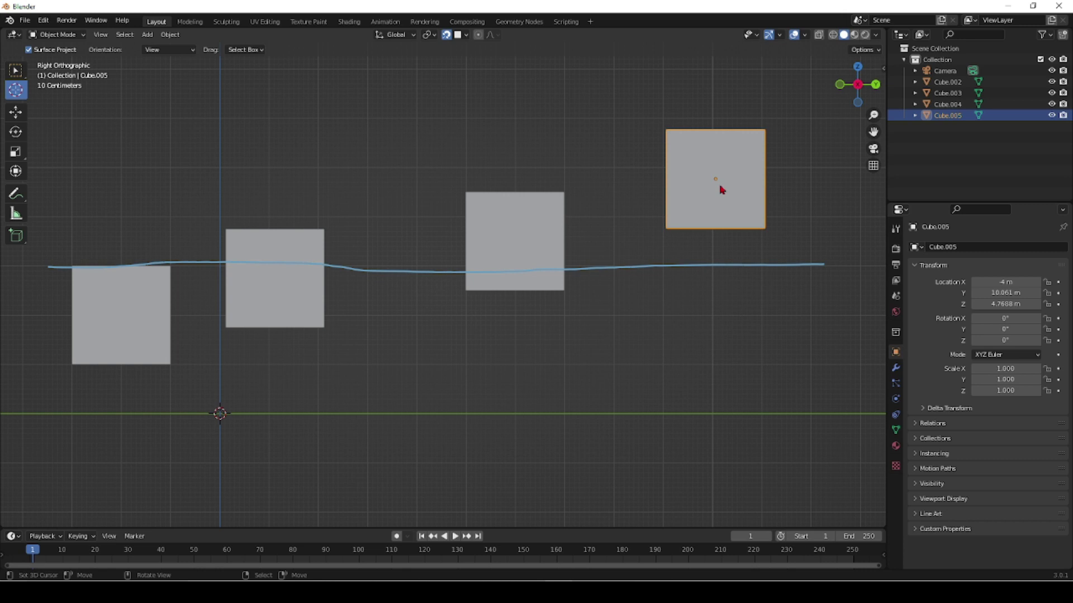
{"action": "right_click", "coordinate": [512, 246]}
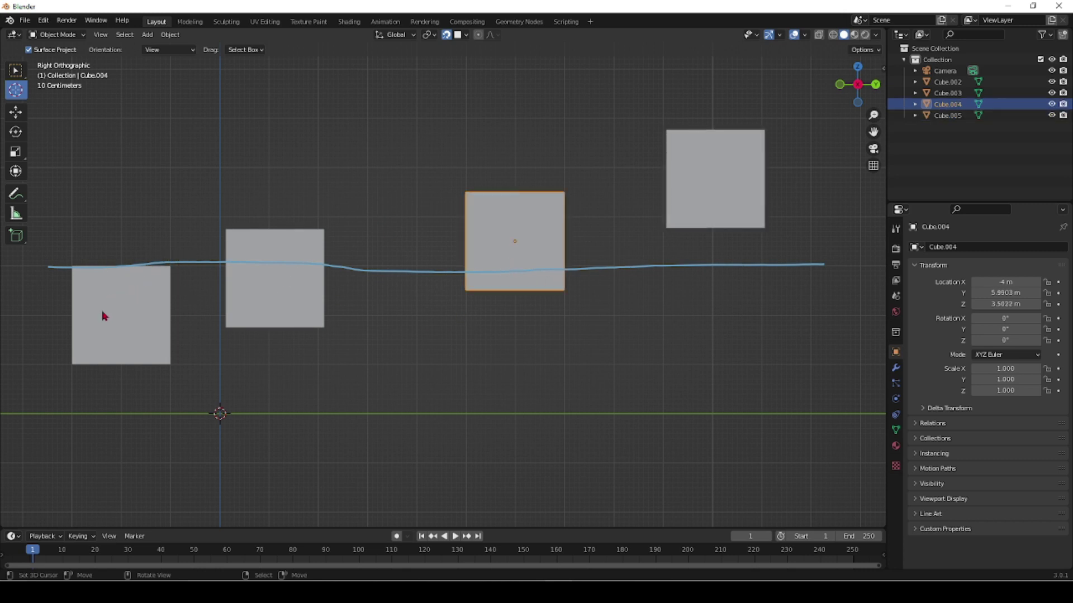
Step: Lower the second cube about 0.75 m along Z, snapping its top edge level with the first cube's top face
{"action": "right_click", "coordinate": [260, 293]}
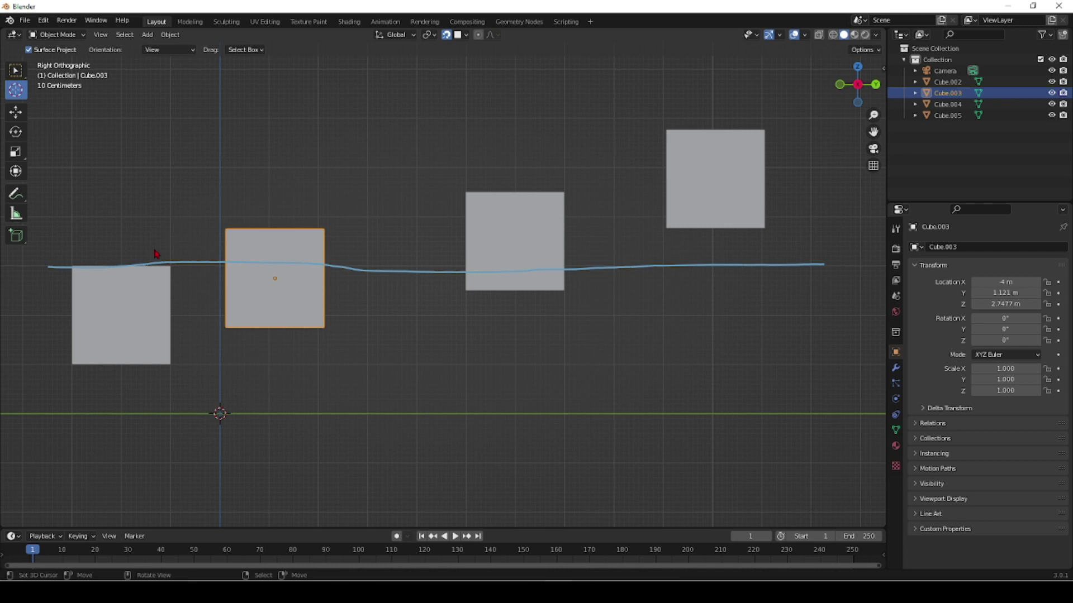
{"action": "key", "text": "g"}
{"action": "key", "text": "z"}
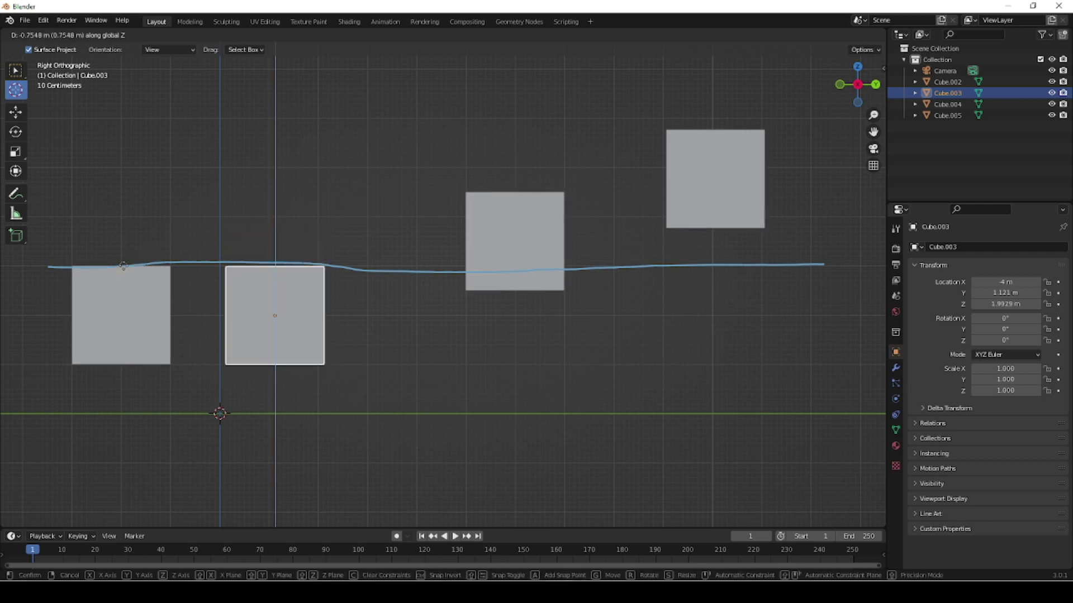
{"action": "left_click", "coordinate": [124, 271]}
Step: Raise the third cube about 0.41 m along Z, snapping its underside to the level of the first cube's top face
{"action": "left_click", "coordinate": [495, 235]}
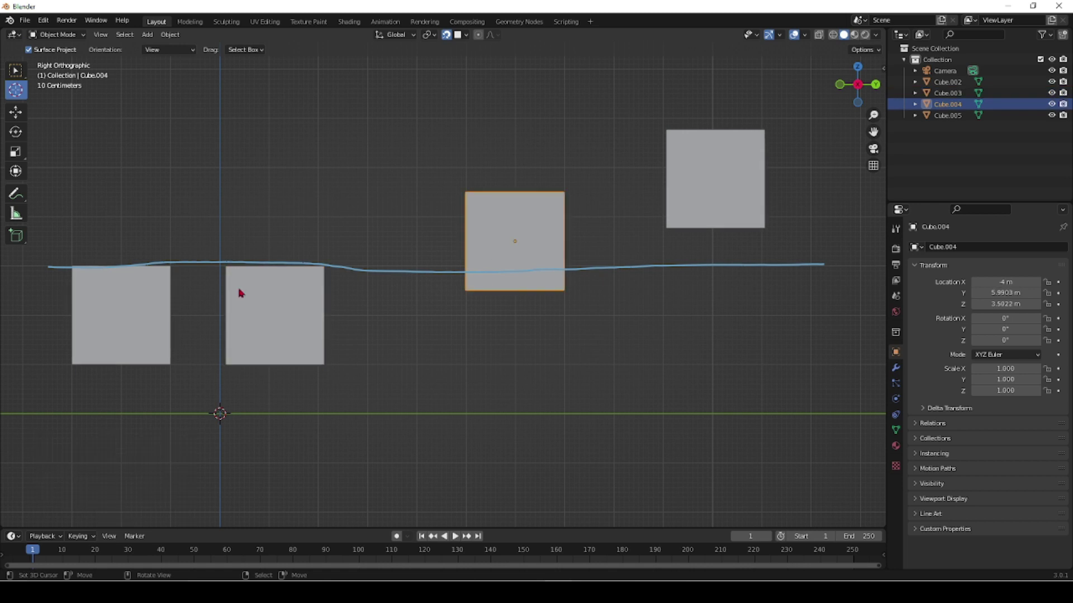
{"action": "key", "text": "g"}
{"action": "key", "text": "z"}
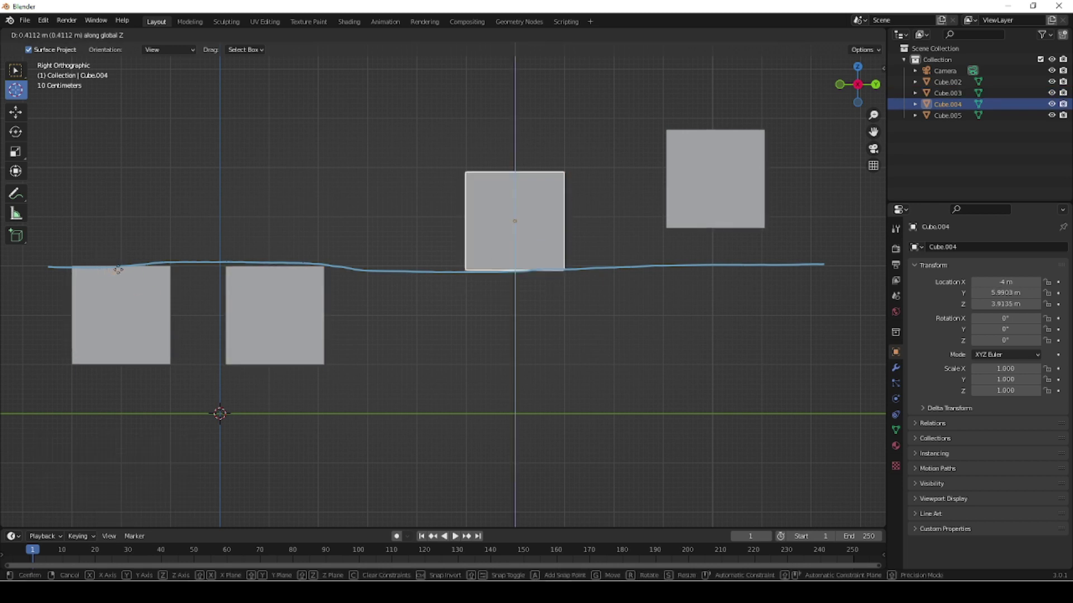
{"action": "left_click", "coordinate": [118, 269]}
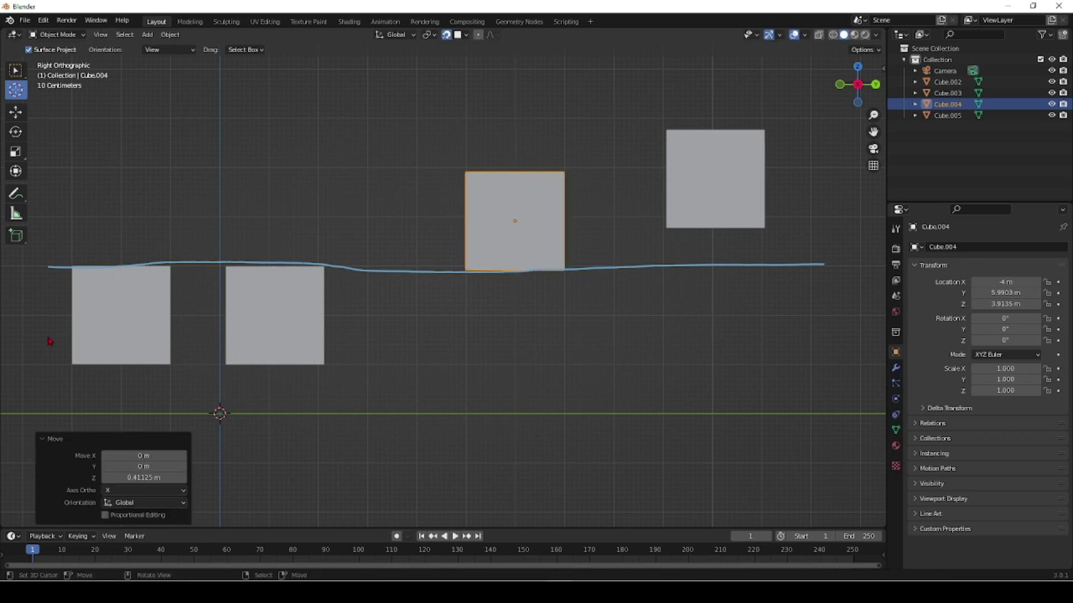
Step: Turn off snapping and lower the third cube freely along Z to about 2.55 m
{"action": "left_click", "coordinate": [446, 35]}
{"action": "key", "text": "g"}
{"action": "key", "text": "z"}
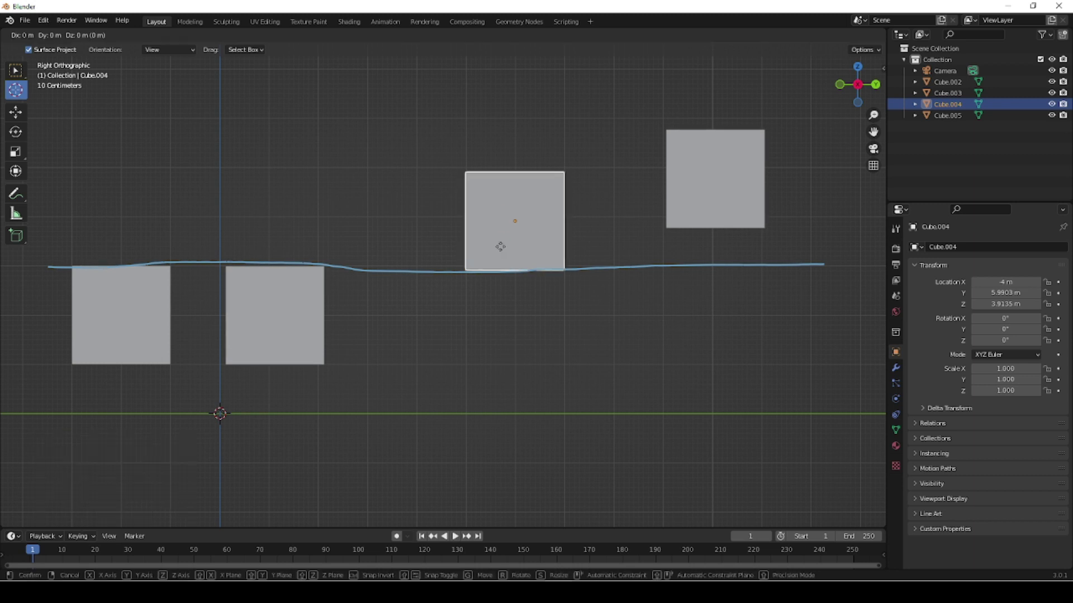
{"action": "left_click", "coordinate": [501, 313]}
Step: Lower the fourth cube about 2.06 m along Z without snapping, so that it straddles the annotated line
{"action": "left_click", "coordinate": [736, 162]}
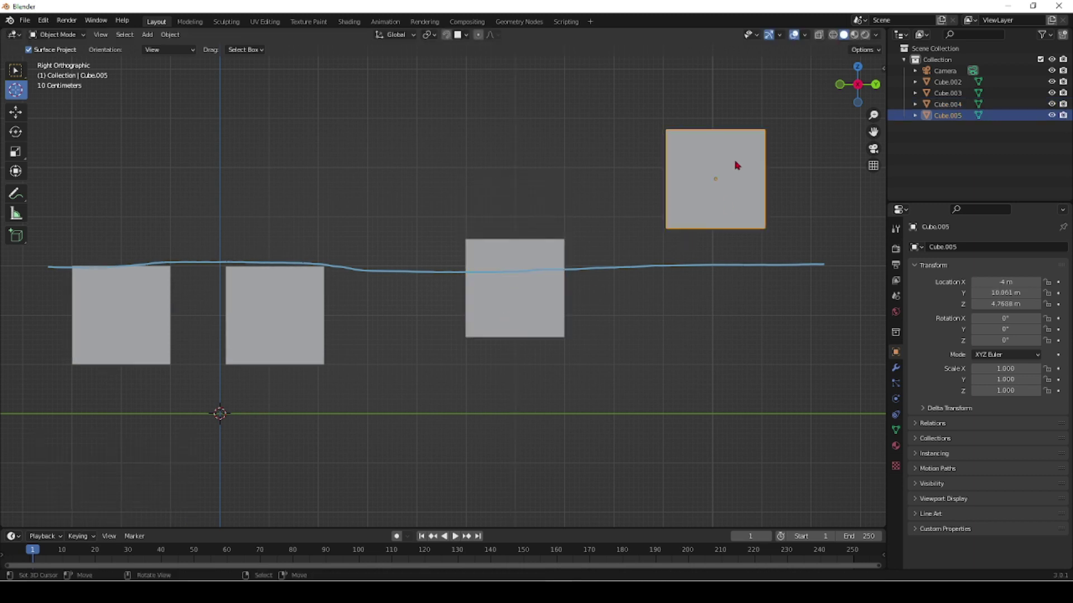
{"action": "key", "text": "g"}
{"action": "key", "text": "z"}
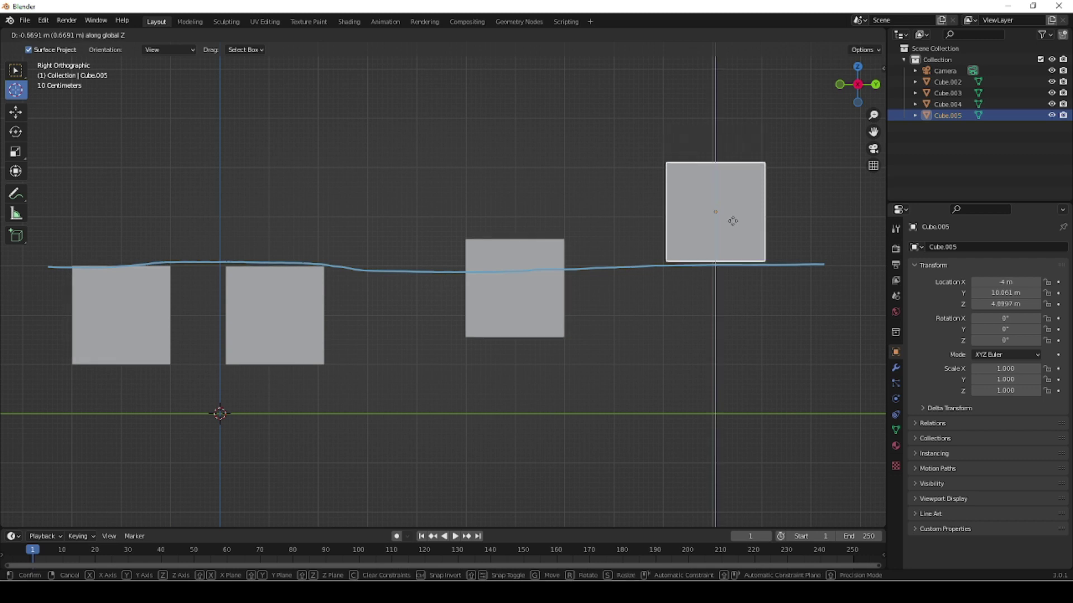
{"action": "left_click", "coordinate": [735, 267]}
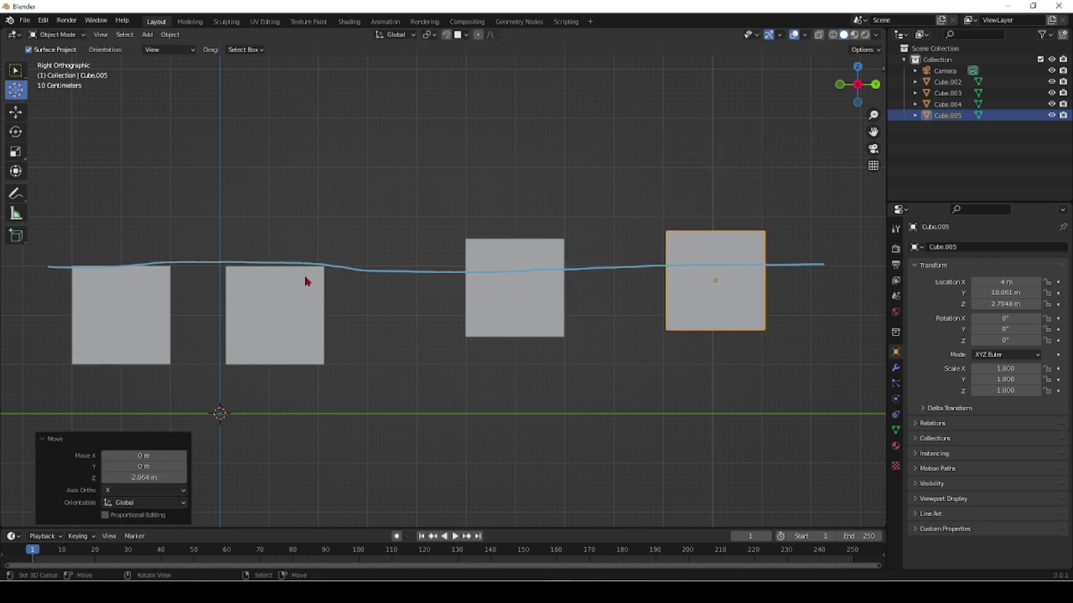
Step: Turn snapping back on and lower the third cube about 0.59 m along Z, snapping it to the first cube's top edge
{"action": "left_click", "coordinate": [506, 283]}
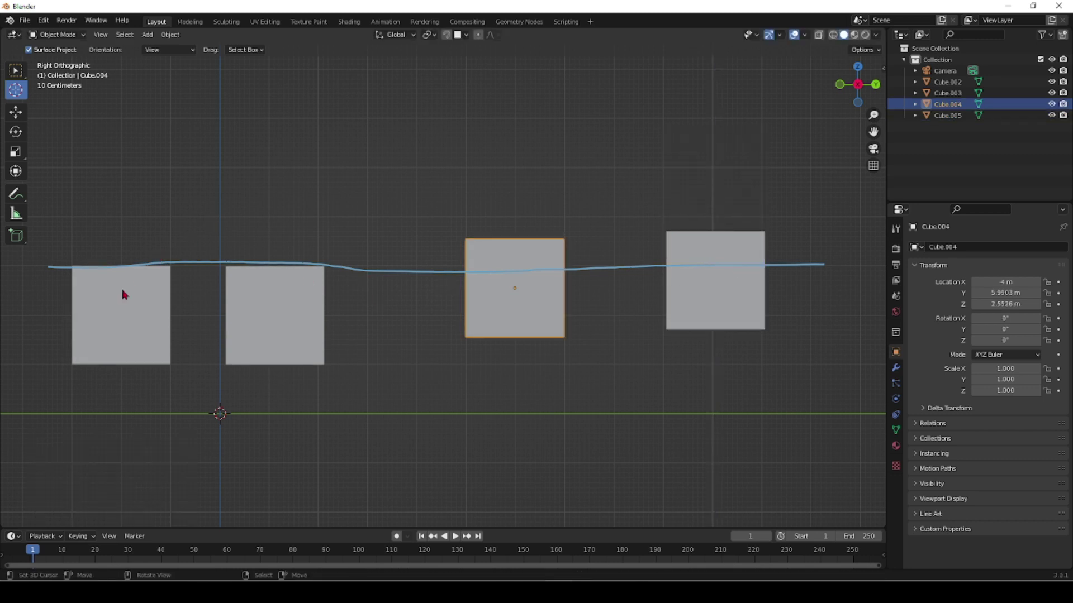
{"action": "key", "text": "g"}
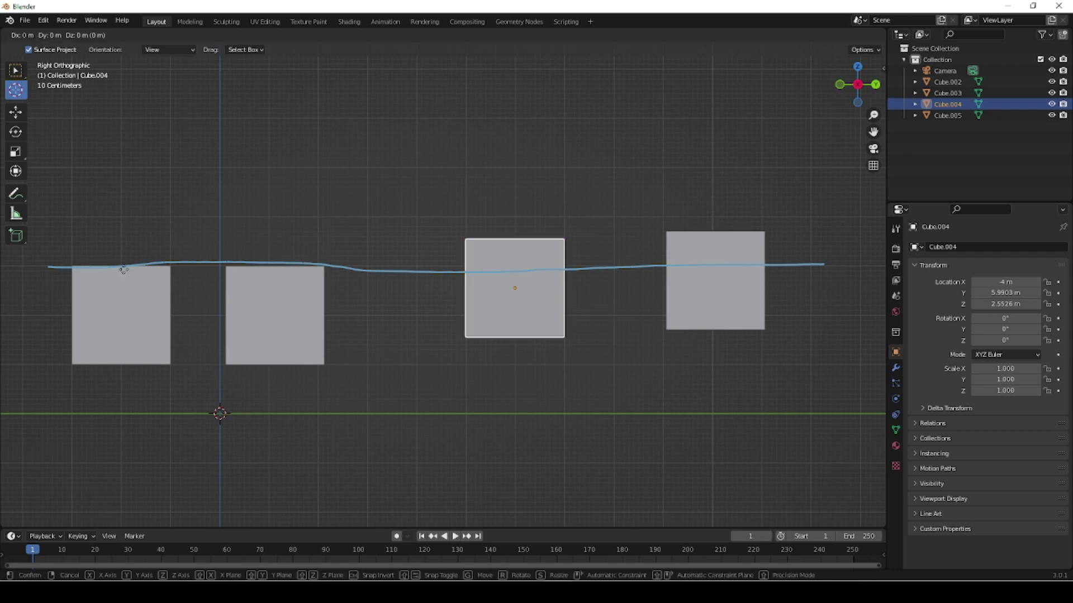
{"action": "right_click", "coordinate": [123, 270]}
{"action": "left_click", "coordinate": [445, 35]}
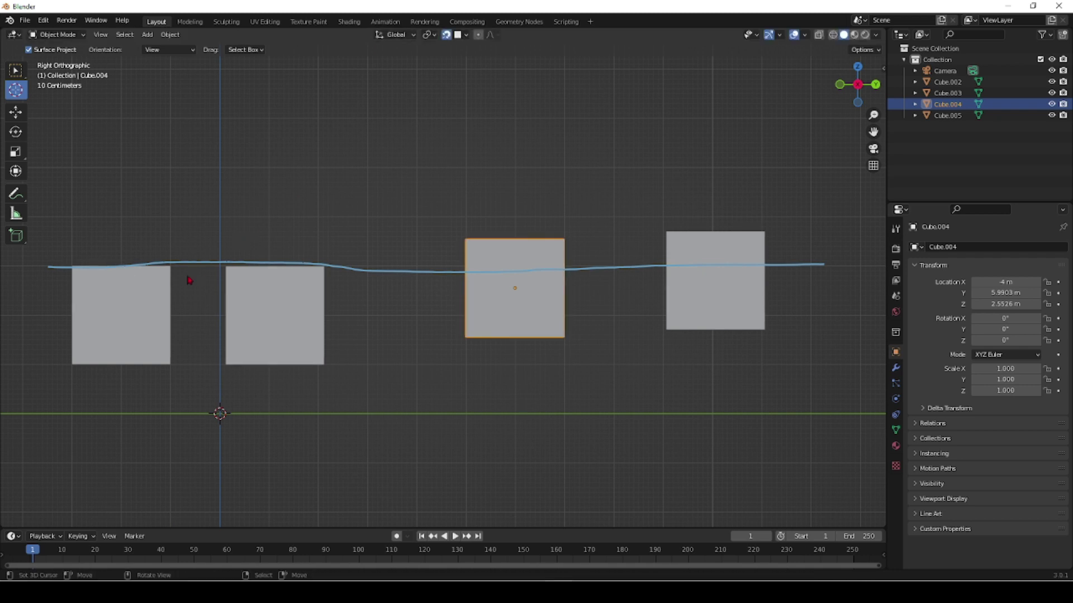
{"action": "key", "text": "g"}
{"action": "key", "text": "z"}
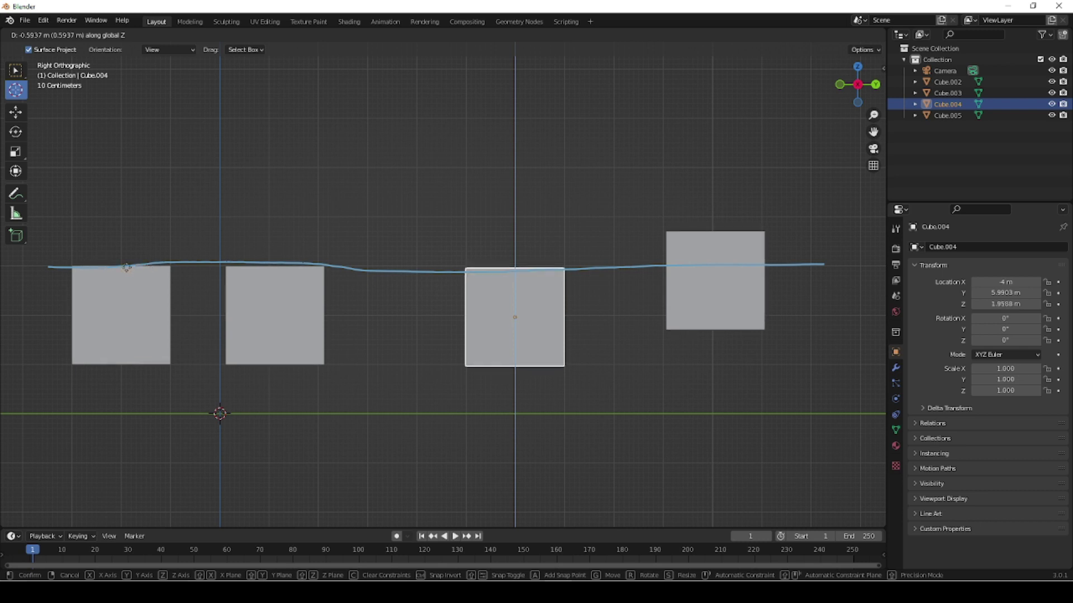
{"action": "left_click", "coordinate": [619, 266]}
Step: Lower the fourth cube about 0.81 m along Z with snapping on, using the neighbouring cubes' upper faces as the target
{"action": "left_click", "coordinate": [729, 320]}
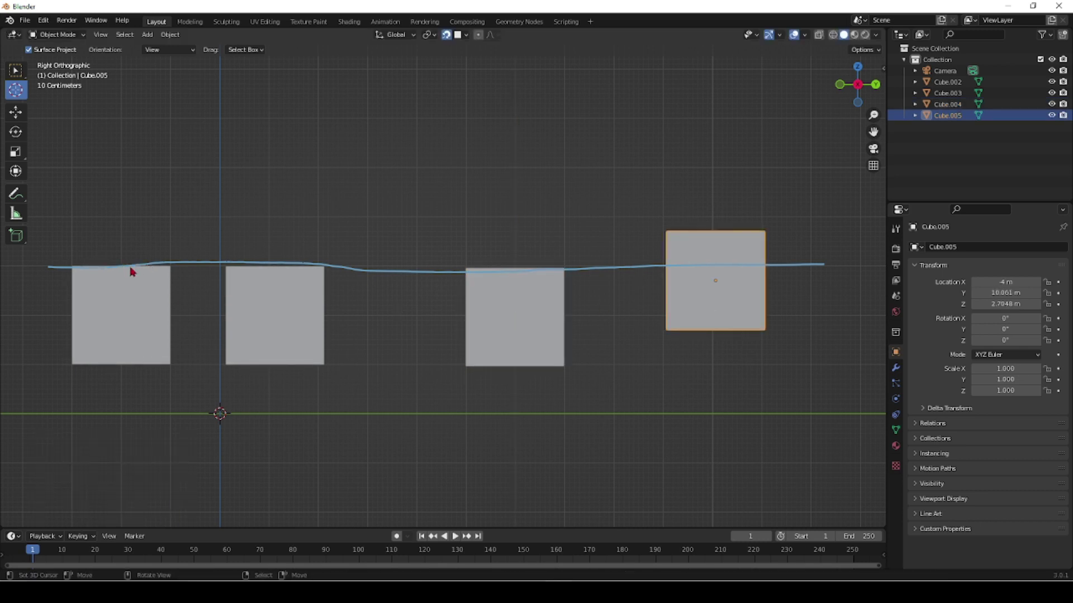
{"action": "key", "text": "g"}
{"action": "key", "text": "z"}
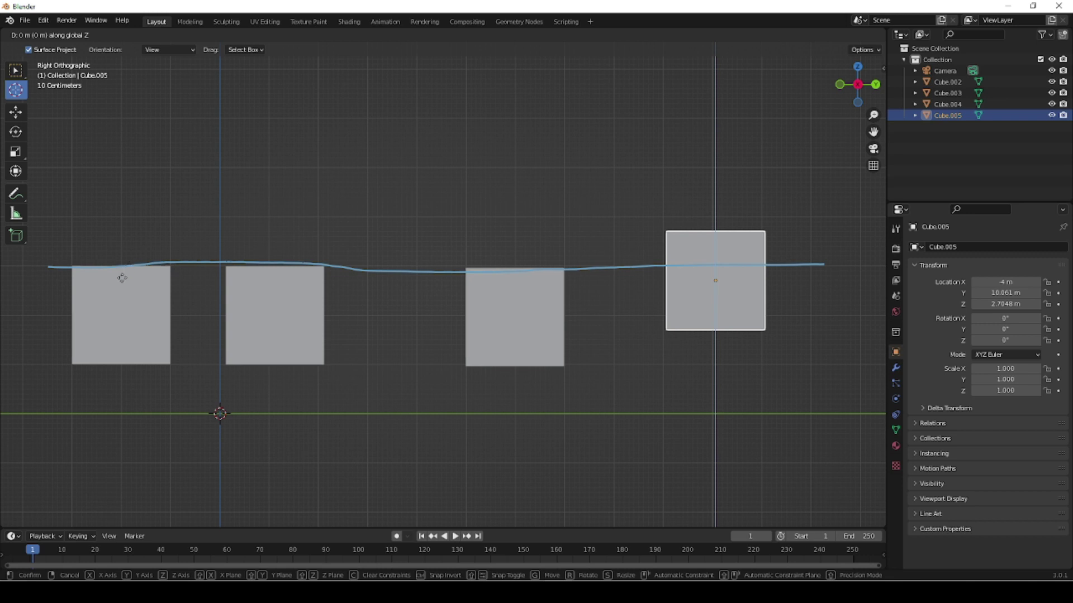
{"action": "left_click", "coordinate": [285, 291]}
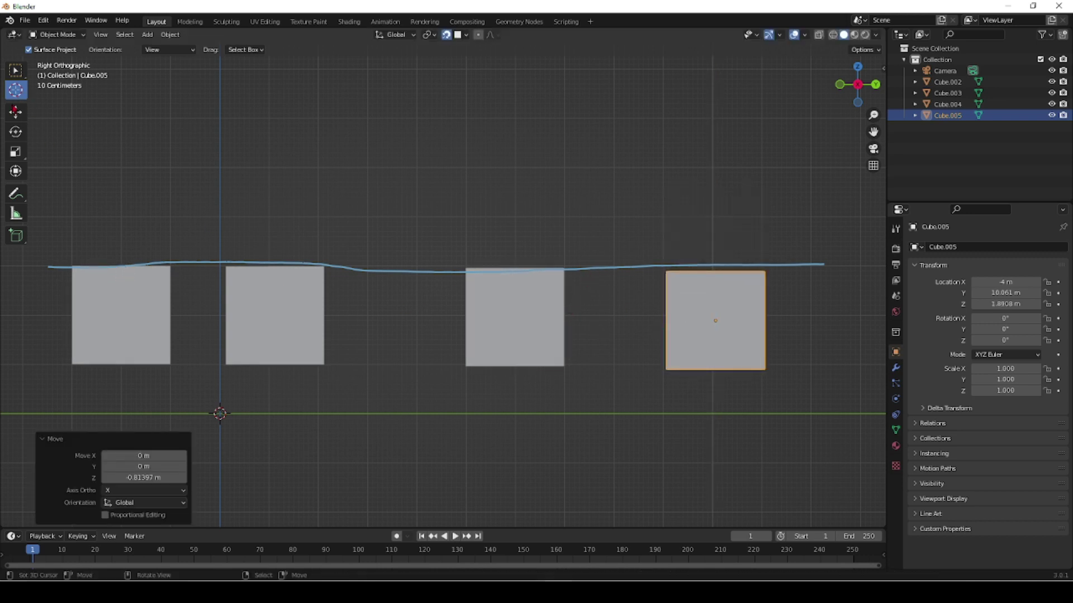
Step: Delete the annotation line across the cubes and return to the Cursor tool
{"action": "left_click", "coordinate": [15, 194]}
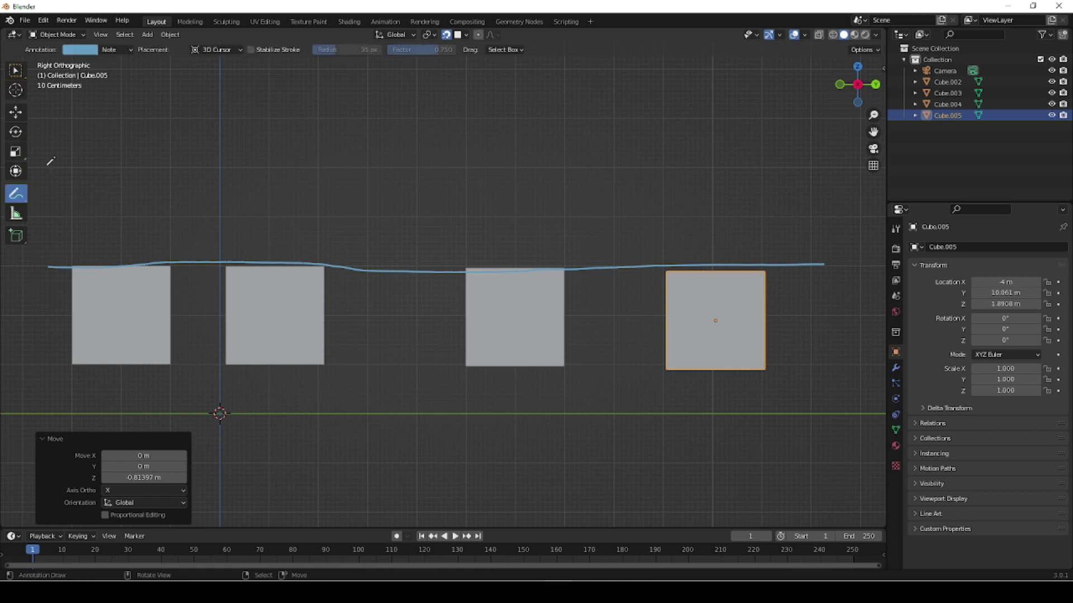
{"action": "left_click", "coordinate": [112, 50]}
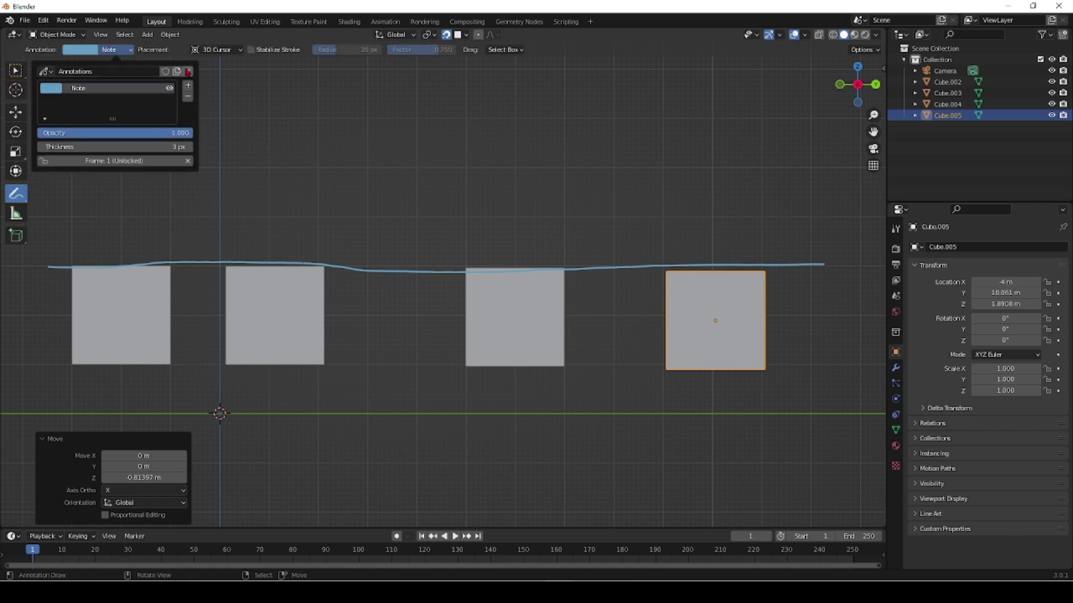
{"action": "left_click", "coordinate": [188, 73]}
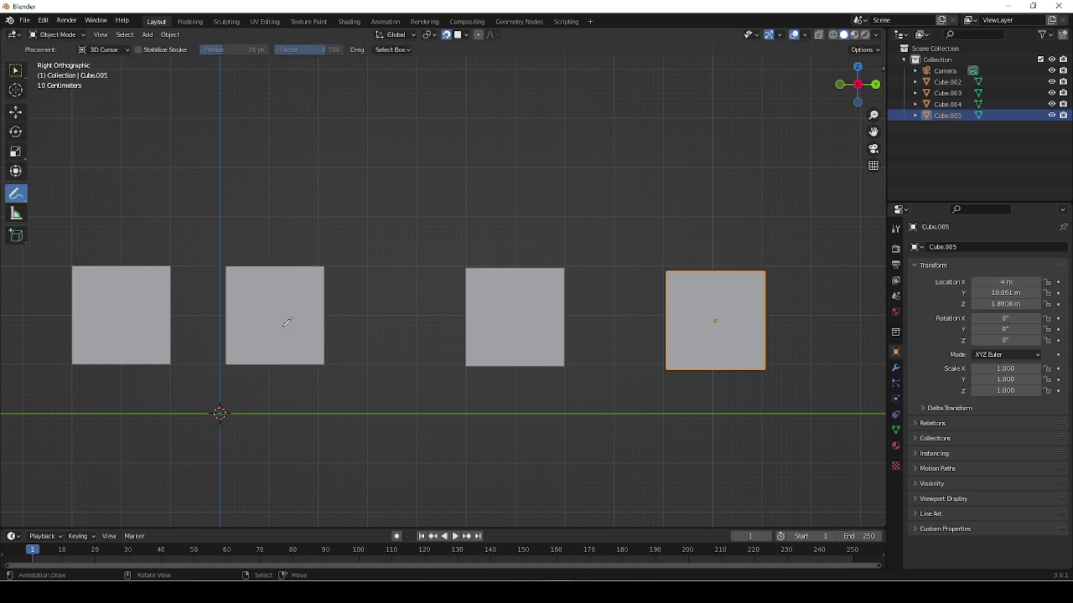
{"action": "left_click", "coordinate": [15, 90]}
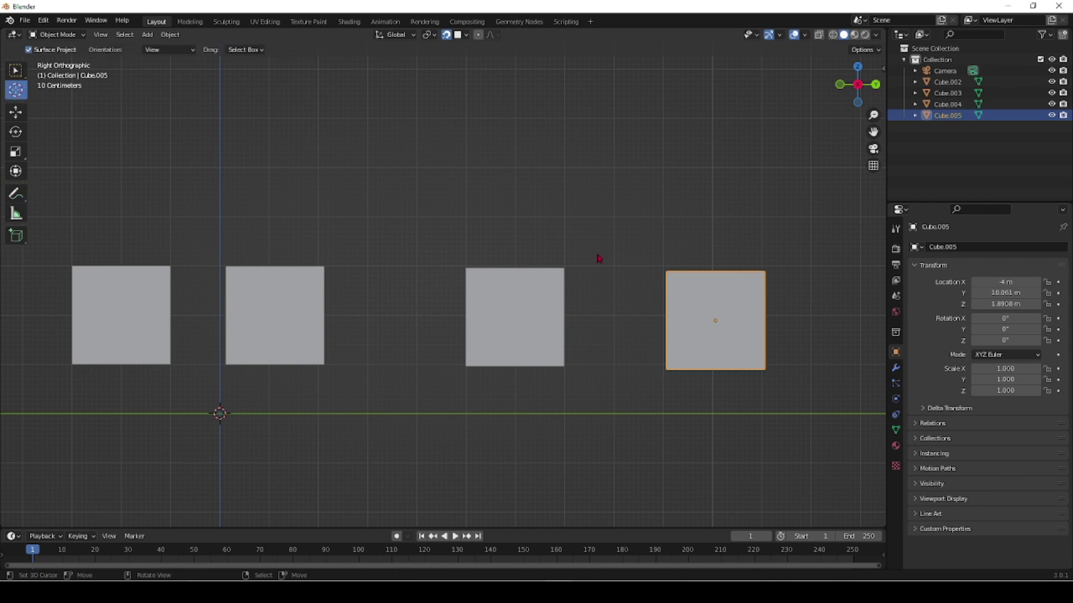
Step: Raise the fourth cube about 0.06 m along Z, snapping it to the first cube's top edge
{"action": "key", "text": "g"}
{"action": "key", "text": "z"}
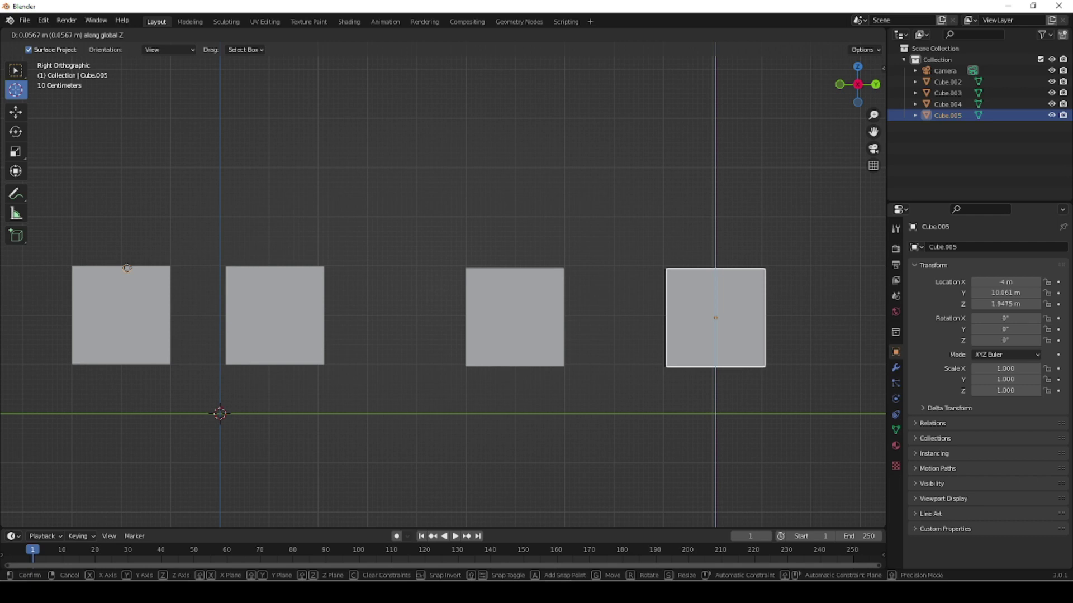
{"action": "left_click", "coordinate": [126, 269]}
Step: From a perspective view showing the top faces, snap the fourth cube along Z to the first cube's top face
{"action": "middle_click_drag", "start_coordinate": [343, 369], "coordinate": [384, 417]}
{"action": "scroll", "coordinate": [356, 373], "scroll_direction": "down", "scroll_amount": 3}
{"action": "middle_click_drag", "start_coordinate": [356, 373], "coordinate": [270, 330]}
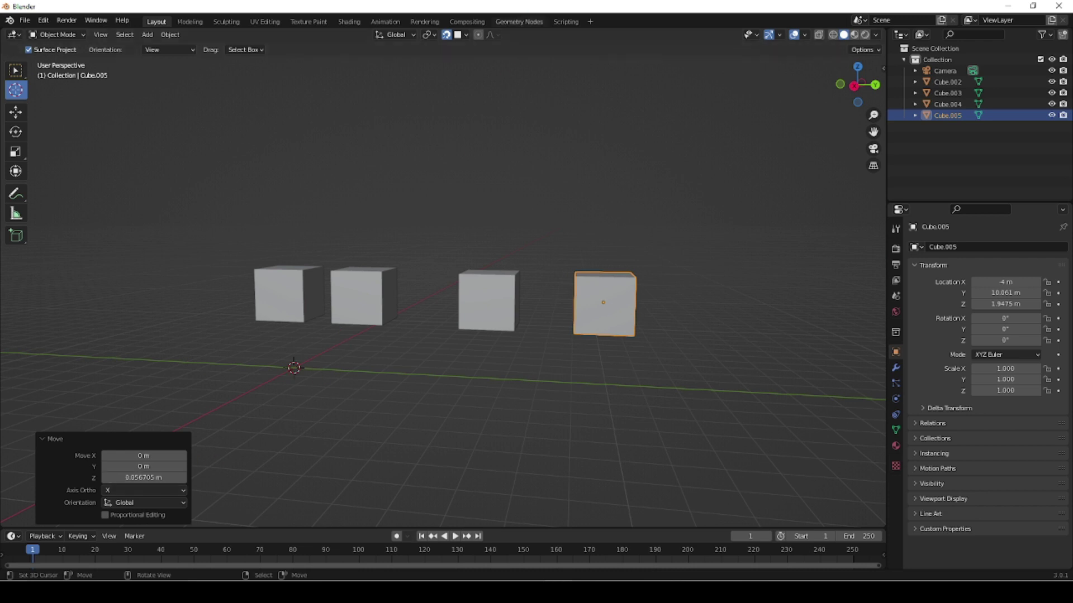
{"action": "middle_click_drag", "start_coordinate": [351, 270], "coordinate": [296, 283]}
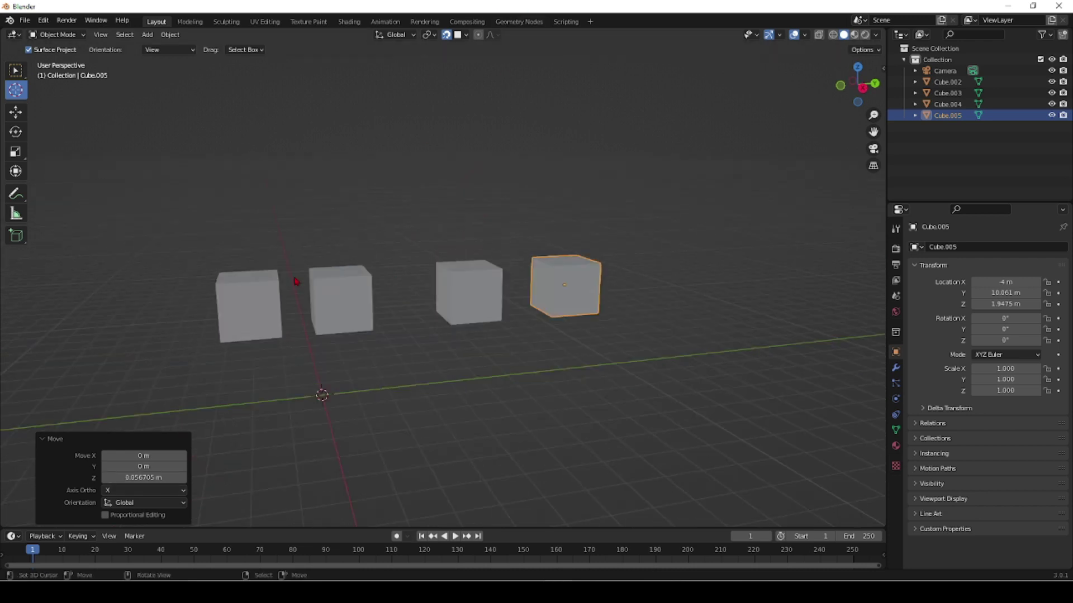
{"action": "key", "text": "g"}
{"action": "key", "text": "z"}
{"action": "left_click", "coordinate": [246, 282]}
Step: Snap the third cube along Z to the level top face of a neighbouring cube, placing it at 2 m
{"action": "left_click", "coordinate": [478, 280]}
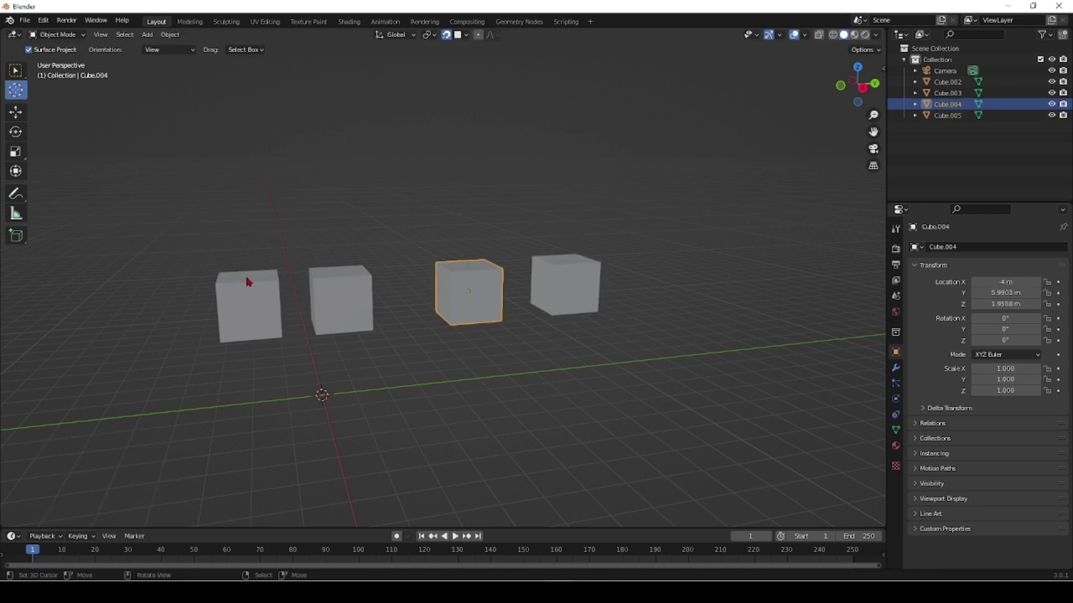
{"action": "scroll", "coordinate": [245, 282], "scroll_direction": "up", "scroll_amount": 3}
{"action": "middle_click_drag", "start_coordinate": [177, 344], "coordinate": [246, 353], "text": "shift"}
{"action": "key", "text": "g"}
{"action": "key", "text": "z"}
{"action": "left_click", "coordinate": [456, 339]}
Step: Snap the second cube along Z to the first cube's top face, and reset that move's Z offset to 0 from the right view
{"action": "left_click", "coordinate": [375, 336]}
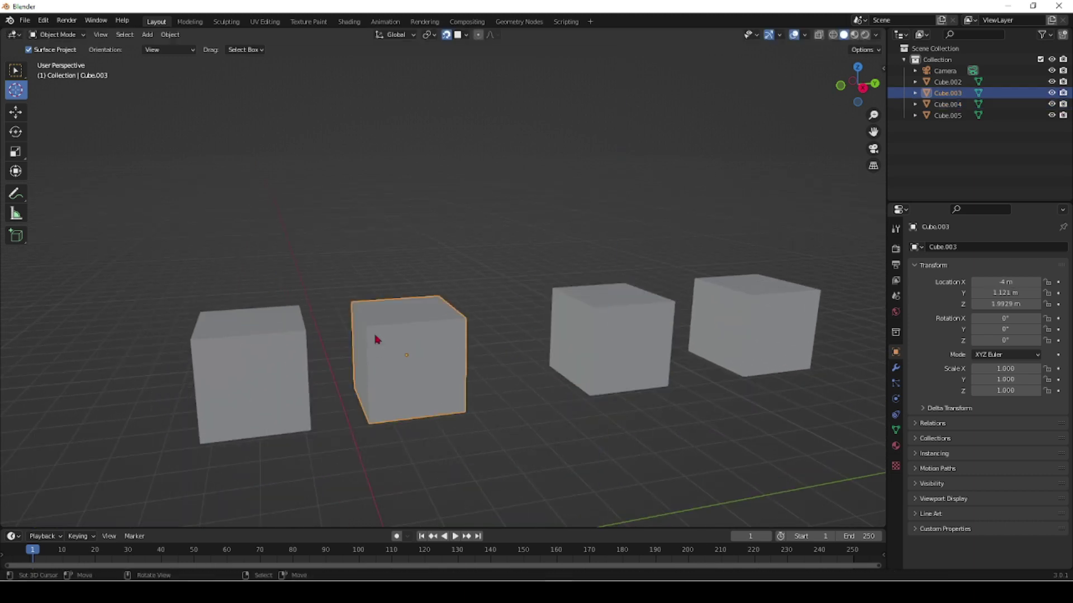
{"action": "key", "text": "g"}
{"action": "key", "text": "z"}
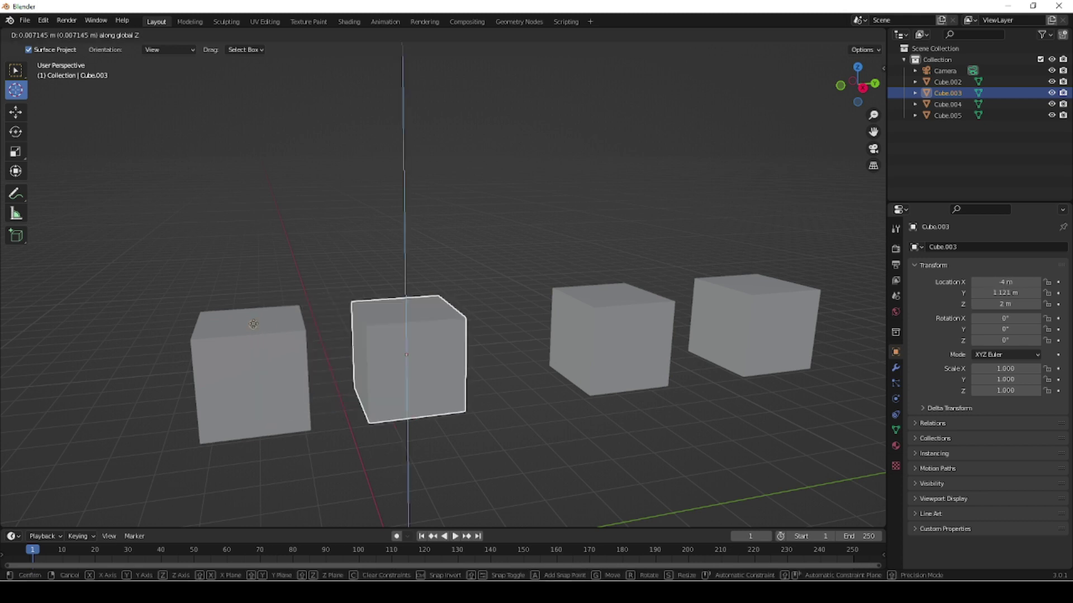
{"action": "left_click", "coordinate": [254, 330]}
{"action": "key", "text": "KP_3"}
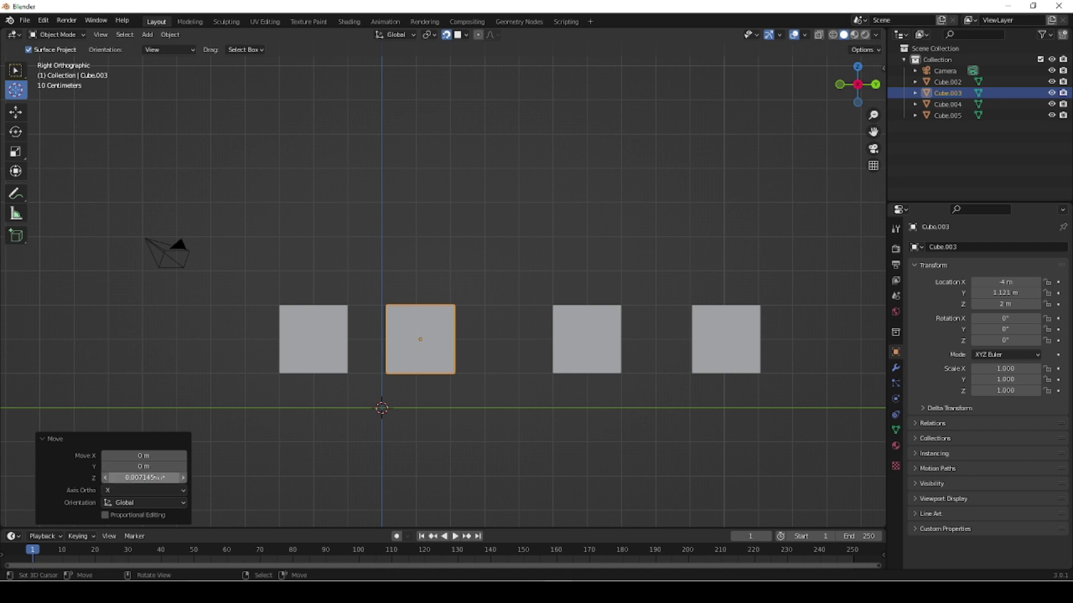
{"action": "left_click", "coordinate": [152, 478]}
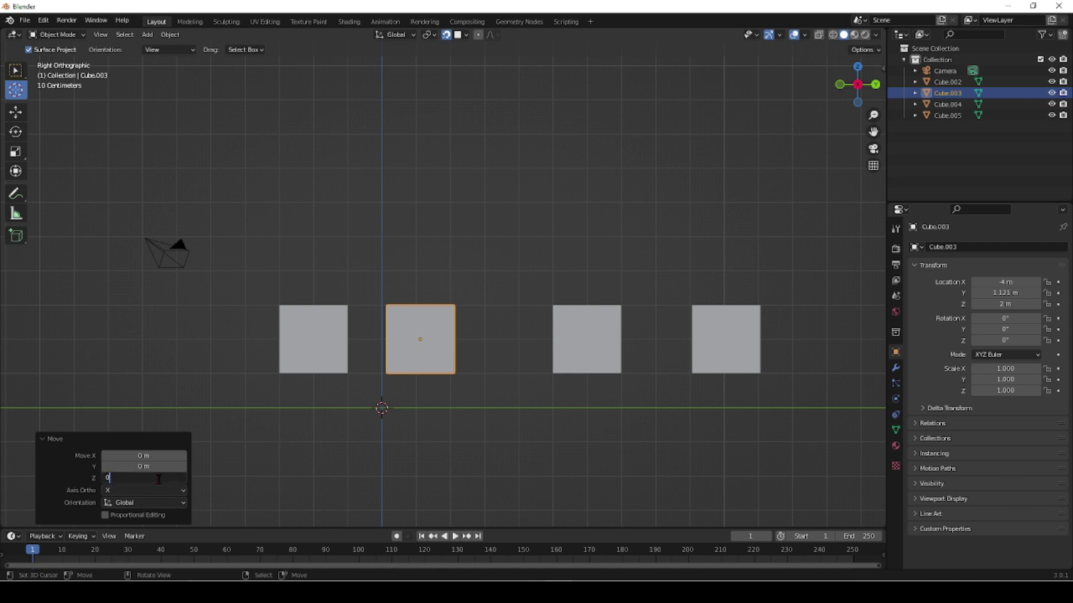
Step: Show the transform sidebar and select the second, third and fourth cubes in turn to compare their Z locations
{"action": "left_click", "coordinate": [587, 331]}
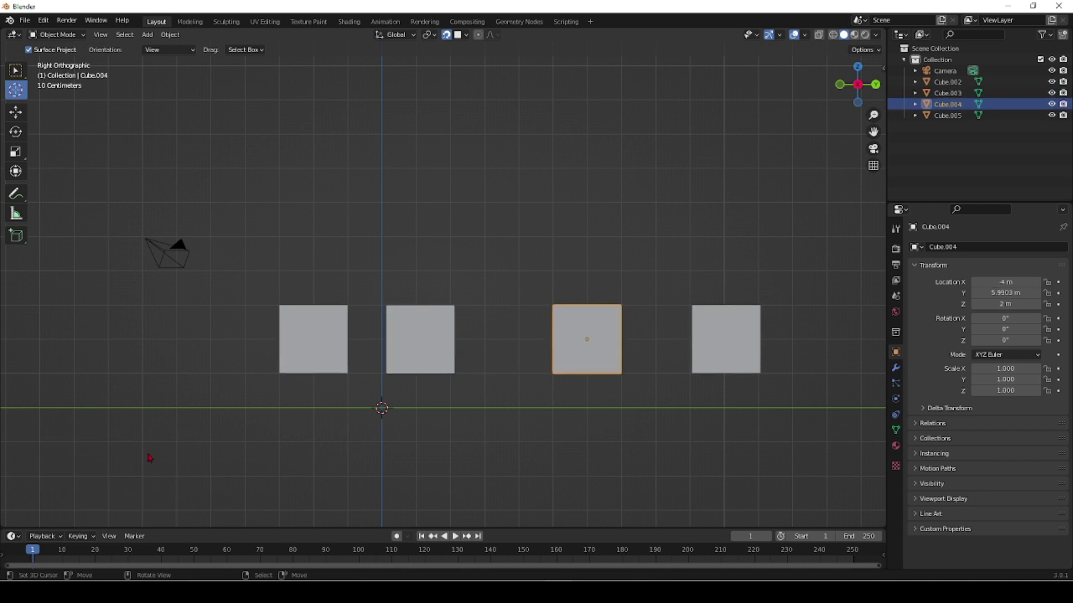
{"action": "left_click", "coordinate": [726, 355]}
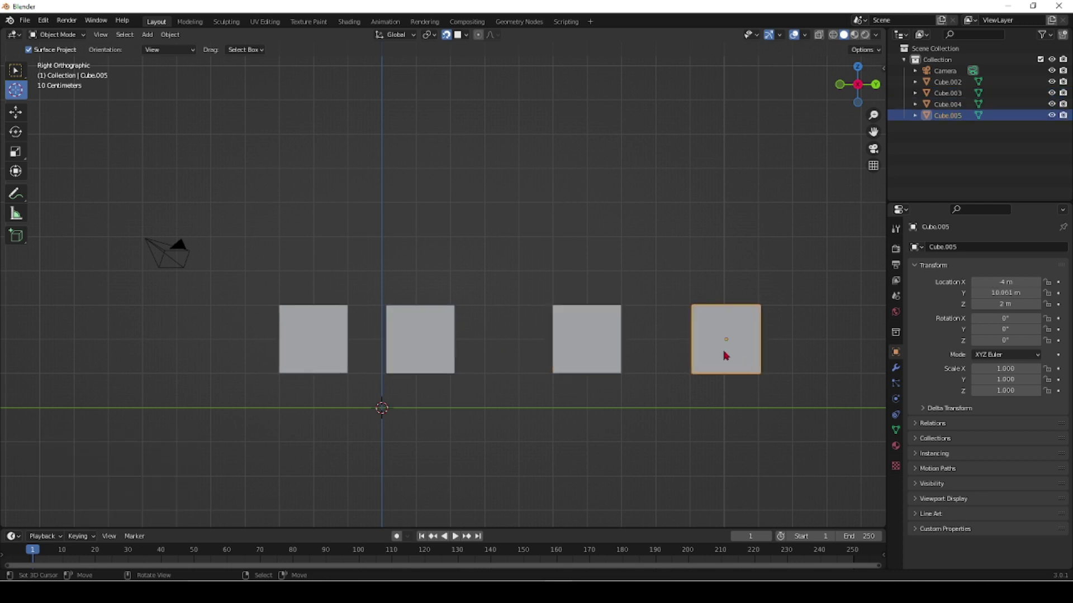
{"action": "left_click", "coordinate": [596, 354]}
{"action": "key", "text": "n"}
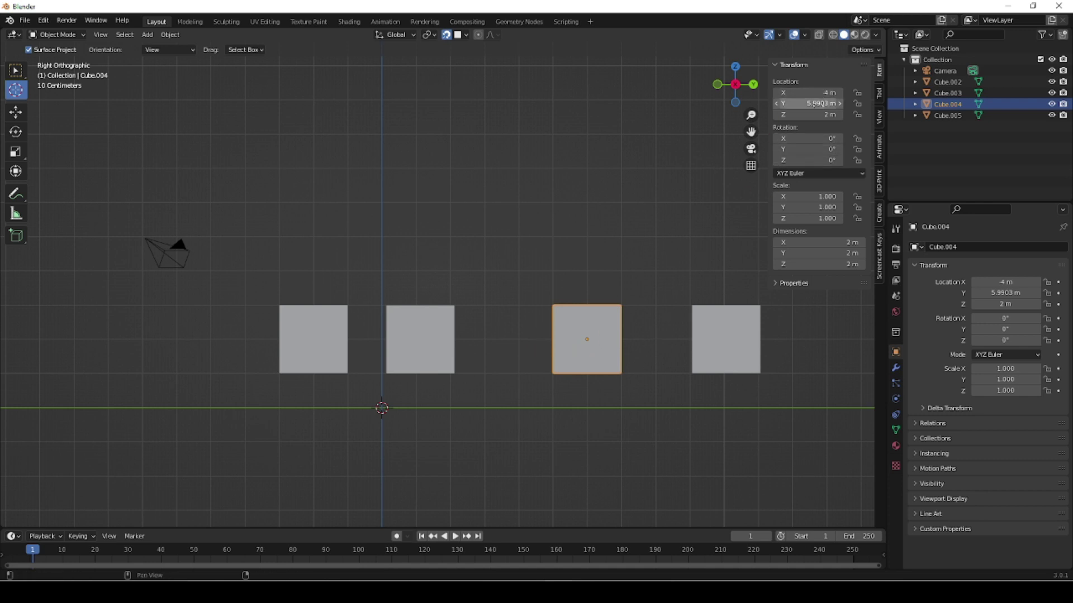
{"action": "left_click", "coordinate": [713, 343]}
{"action": "left_click", "coordinate": [593, 352]}
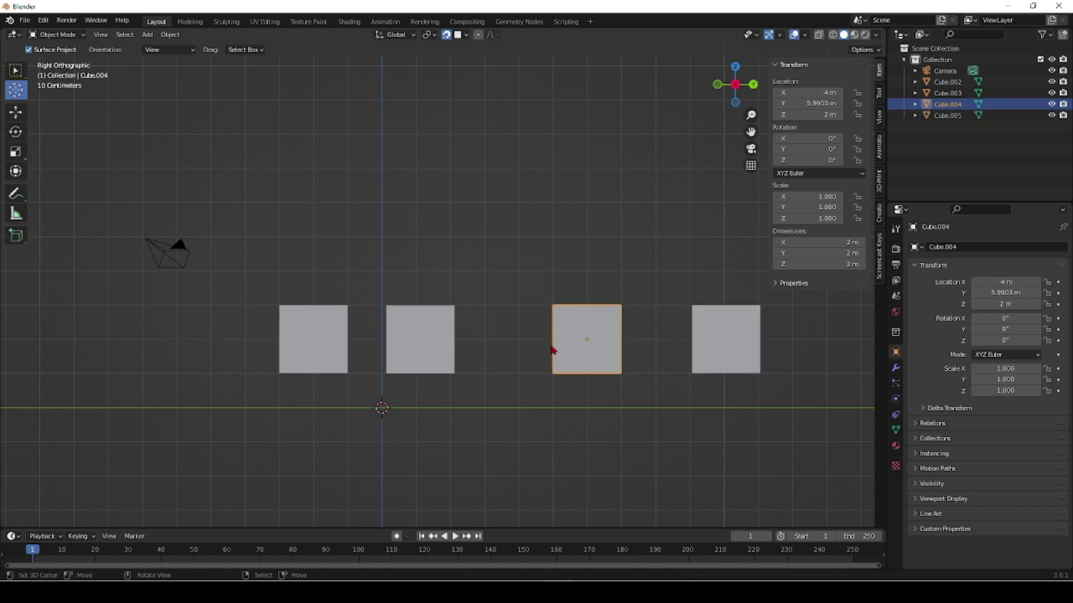
{"action": "left_click", "coordinate": [435, 344]}
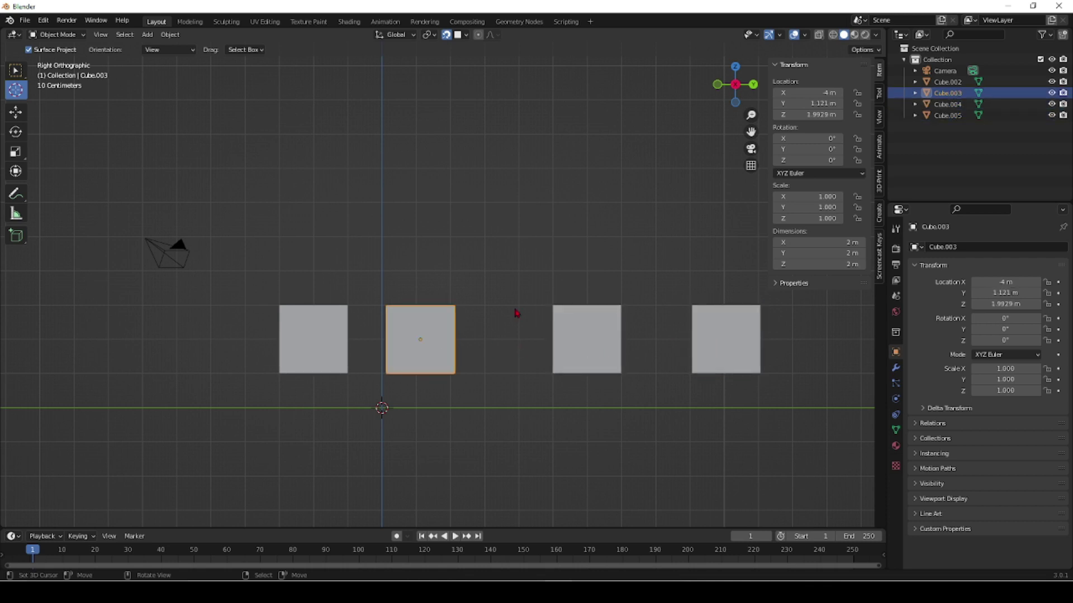
Step: Set the second cube's Z location to 0 m, and undo the change
{"action": "left_click", "coordinate": [811, 114]}
{"action": "type", "text": "0"}
{"action": "key", "text": "Return"}
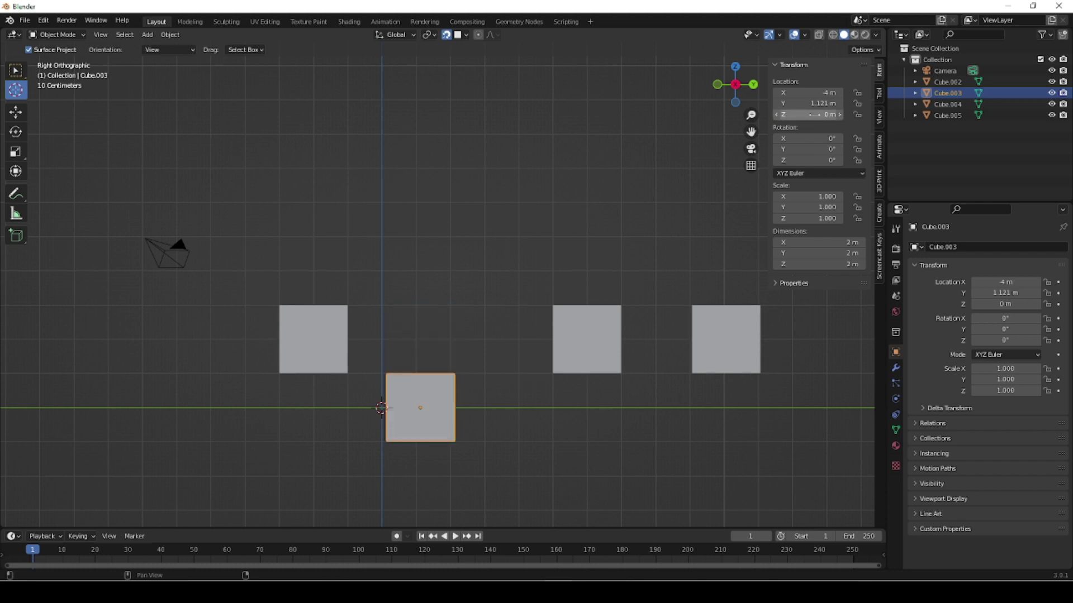
{"action": "key", "text": "ctrl+z"}
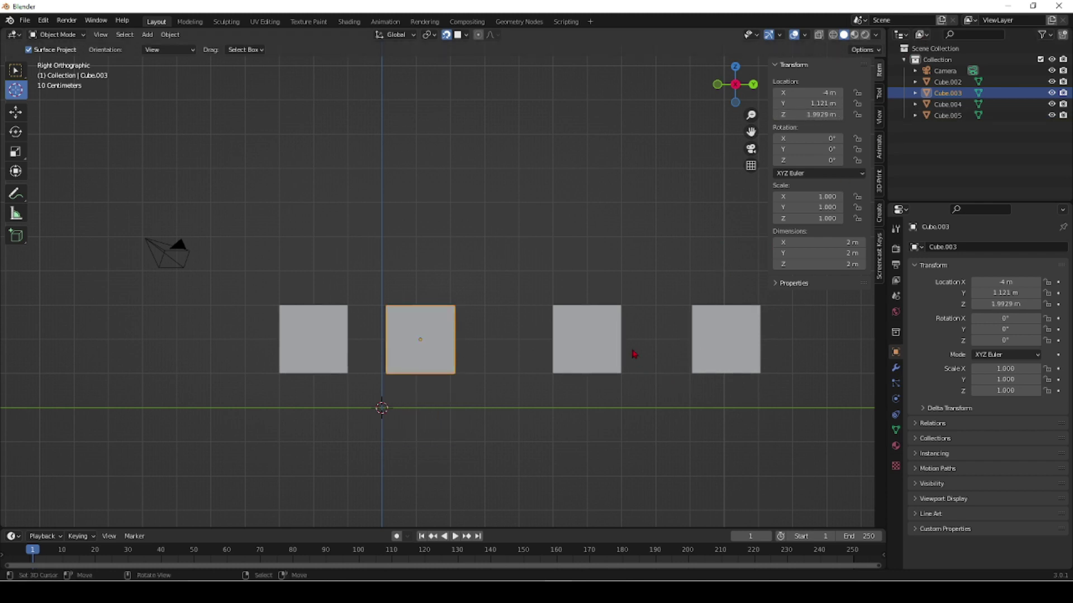
Step: Select each of the four cubes in turn to compare their Z locations
{"action": "left_click", "coordinate": [592, 327]}
{"action": "left_click", "coordinate": [709, 348]}
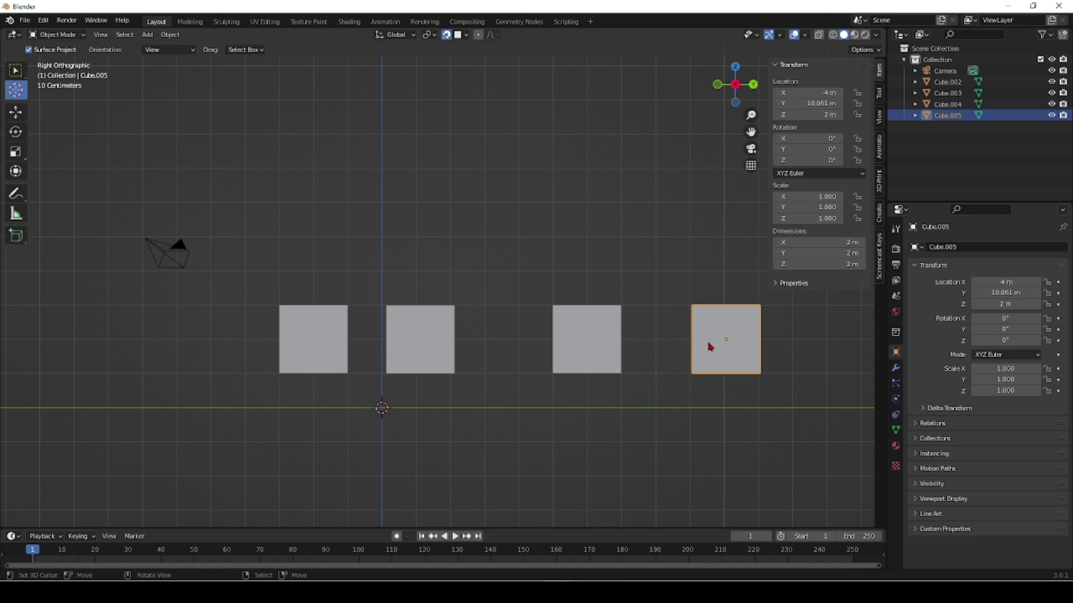
{"action": "left_click", "coordinate": [568, 347]}
{"action": "left_click", "coordinate": [393, 350]}
{"action": "left_click", "coordinate": [318, 352]}
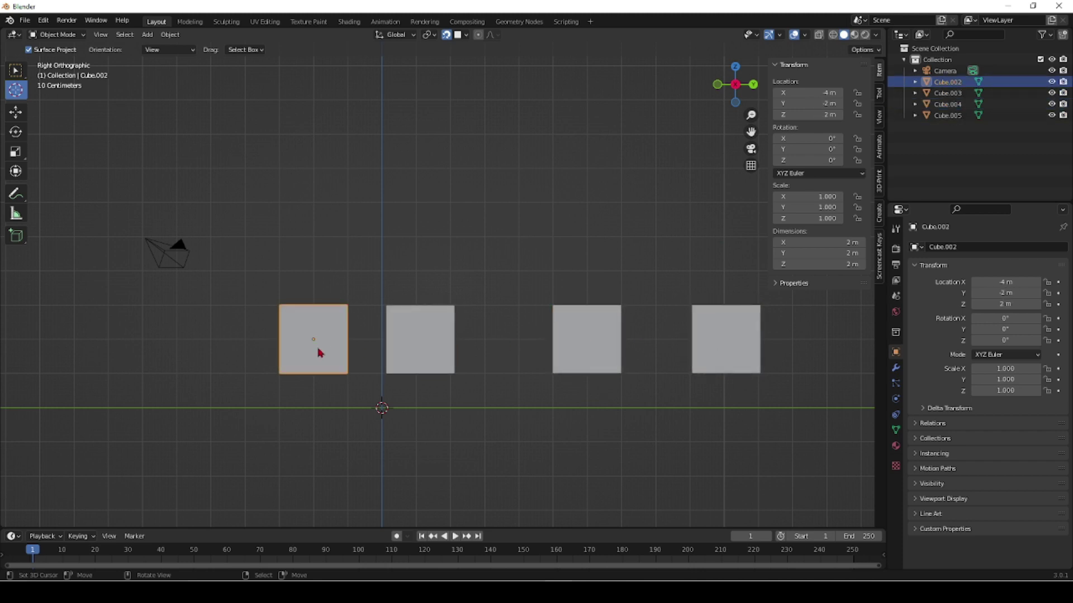
Step: Set the second cube's Z location to 2 m and check it against the third and fourth cubes
{"action": "left_click", "coordinate": [415, 351]}
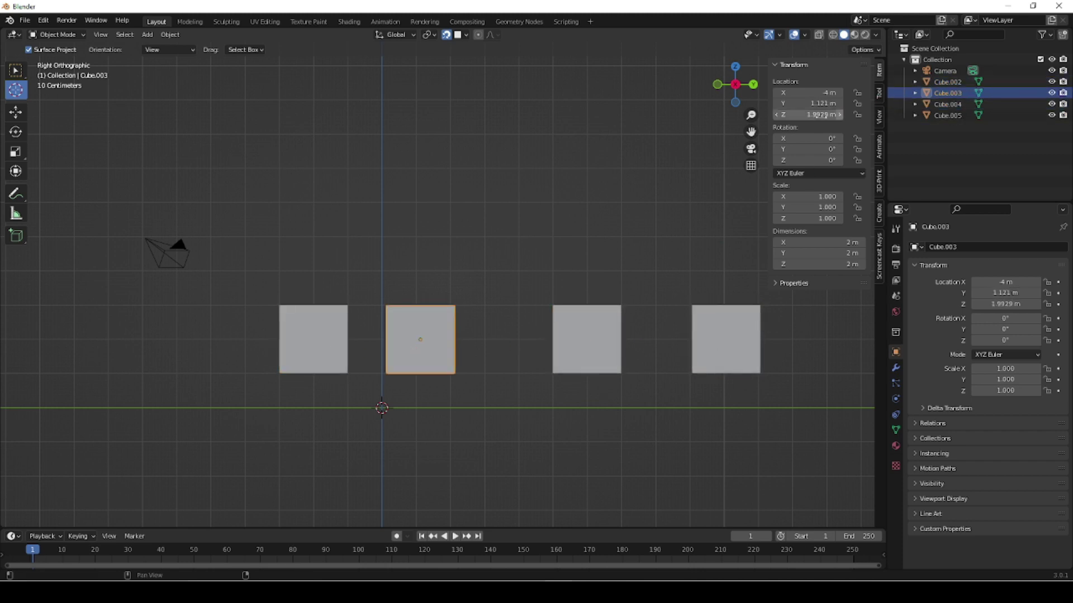
{"action": "double_click", "coordinate": [816, 115]}
{"action": "type", "text": "2"}
{"action": "key", "text": "Return"}
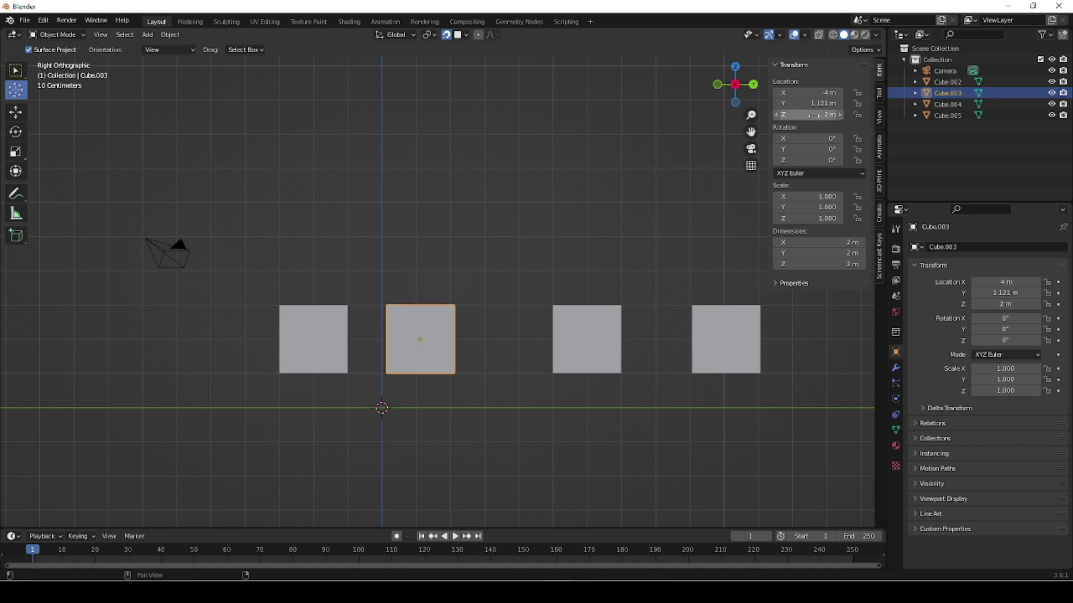
{"action": "left_click", "coordinate": [587, 338]}
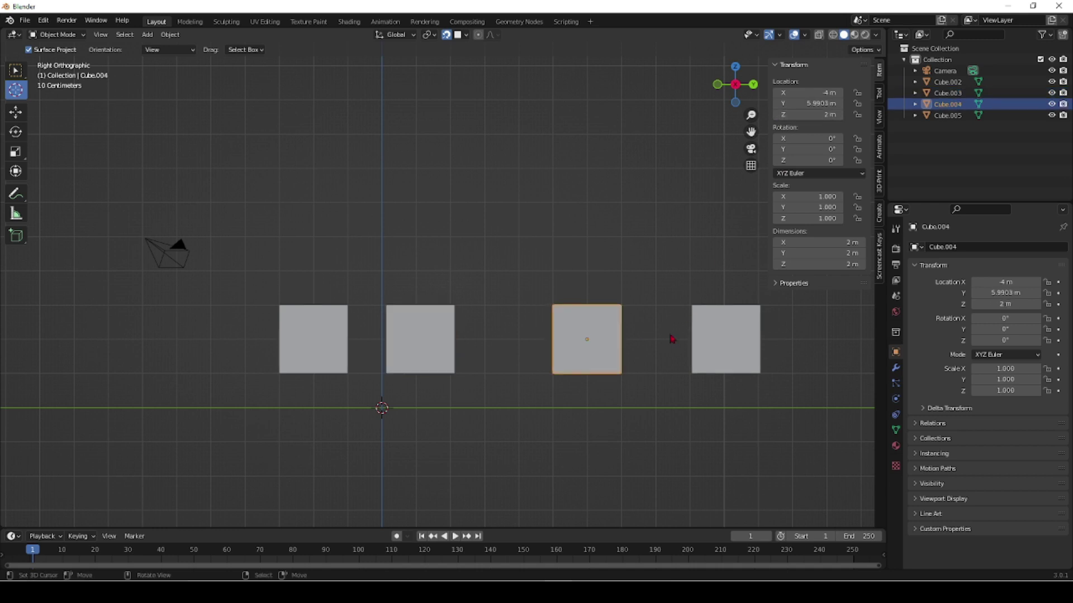
{"action": "left_click", "coordinate": [707, 339]}
Step: Inspect the row of cubes from several perspective angles and hide the transform sidebar
{"action": "scroll", "coordinate": [592, 277], "scroll_direction": "down", "scroll_amount": 2}
{"action": "middle_click_drag", "start_coordinate": [591, 275], "coordinate": [565, 266]}
{"action": "scroll", "coordinate": [567, 262], "scroll_direction": "up", "scroll_amount": 3}
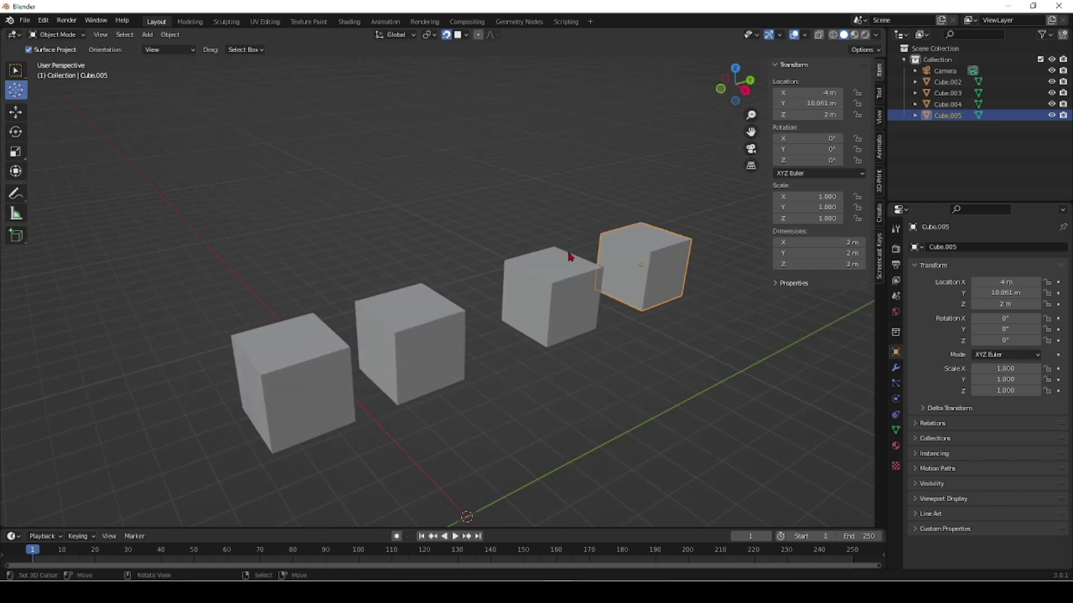
{"action": "middle_click_drag", "start_coordinate": [640, 316], "coordinate": [564, 326]}
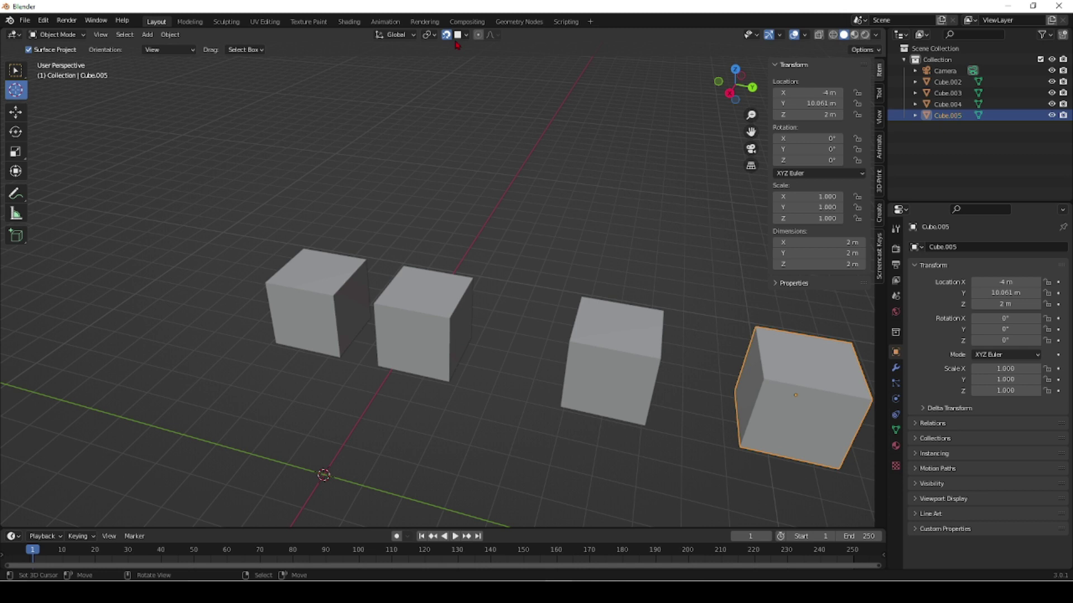
{"action": "key", "text": "n"}
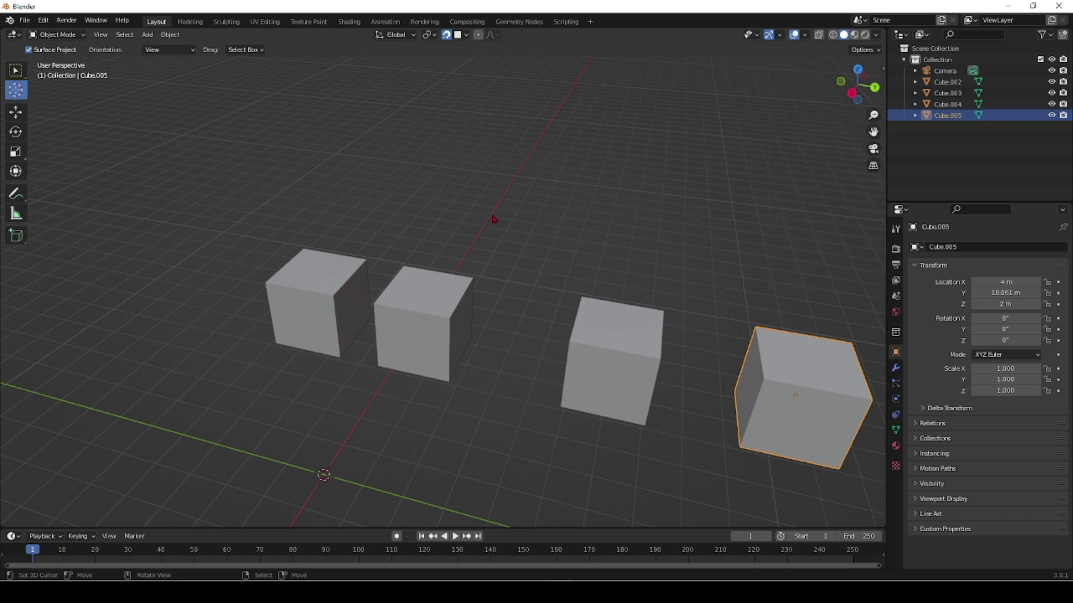
{"action": "scroll", "coordinate": [496, 221], "scroll_direction": "down", "scroll_amount": 2}
{"action": "scroll", "coordinate": [642, 220], "scroll_direction": "up", "scroll_amount": 2}
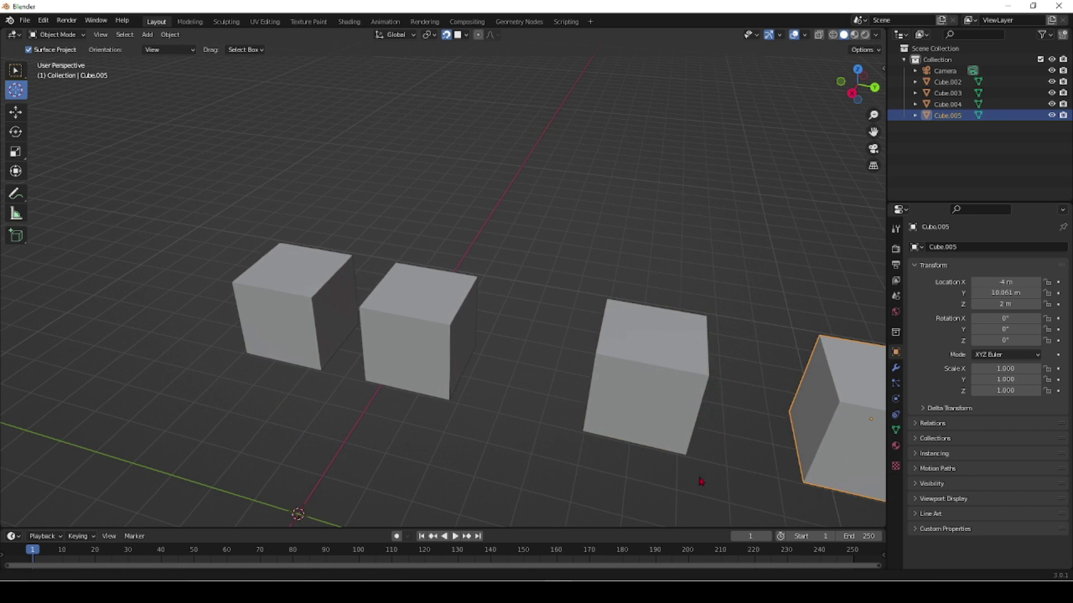
{"action": "scroll", "coordinate": [627, 471], "scroll_direction": "up", "scroll_amount": 2}
{"action": "middle_click_drag", "start_coordinate": [639, 454], "coordinate": [649, 455]}
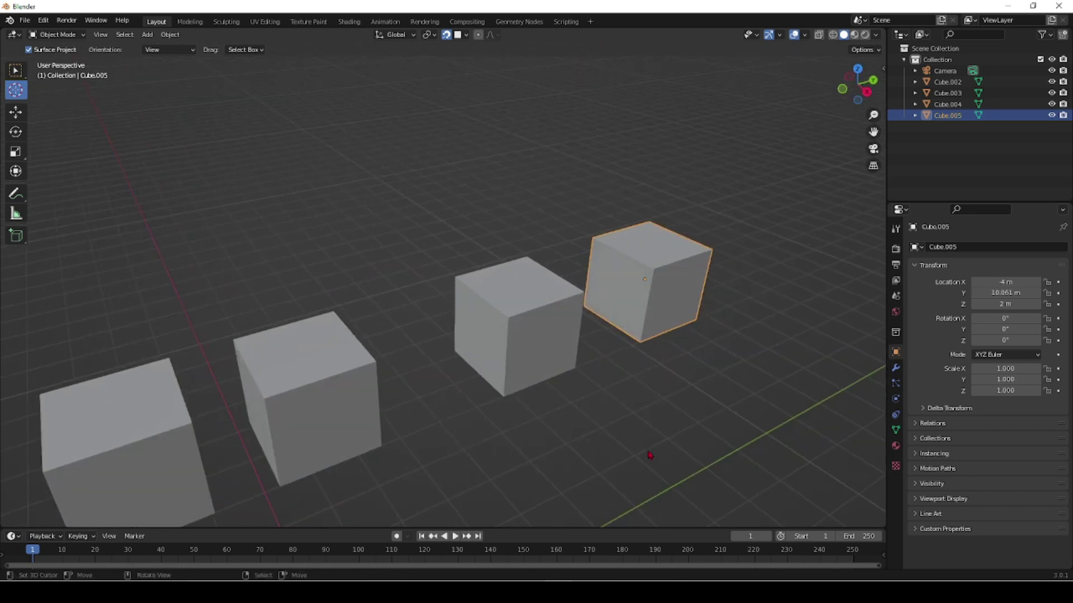